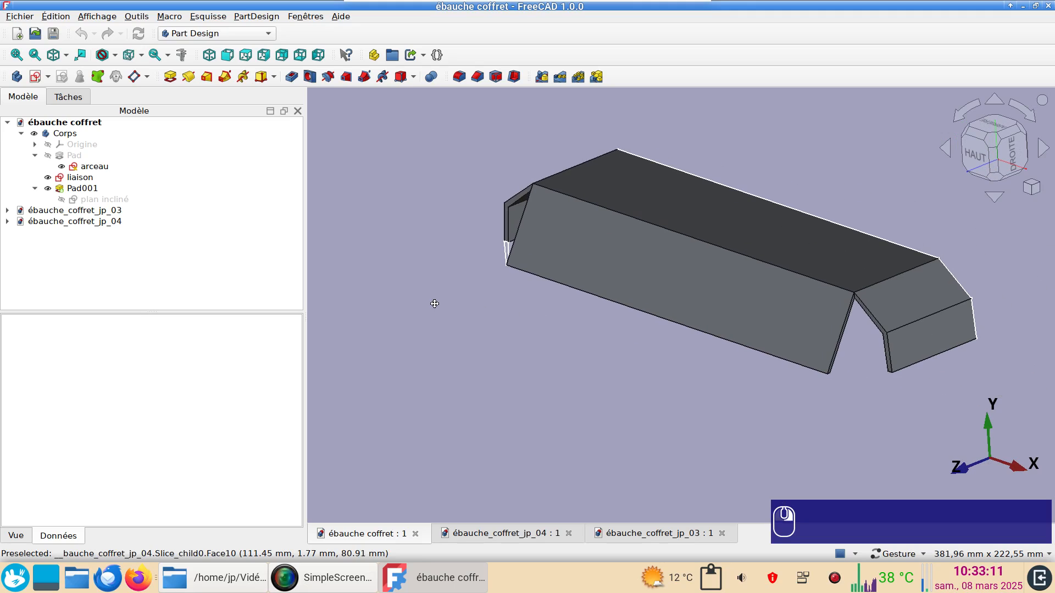
Examine the corner where the long inclined panel meets the arch in the existing ébauche coffret model
{"action": "scroll", "coordinate": [876, 386], "scroll_direction": "up", "scroll_amount": 4}
{"action": "right_click_drag", "start_coordinate": [876, 386], "coordinate": [753, 466]}
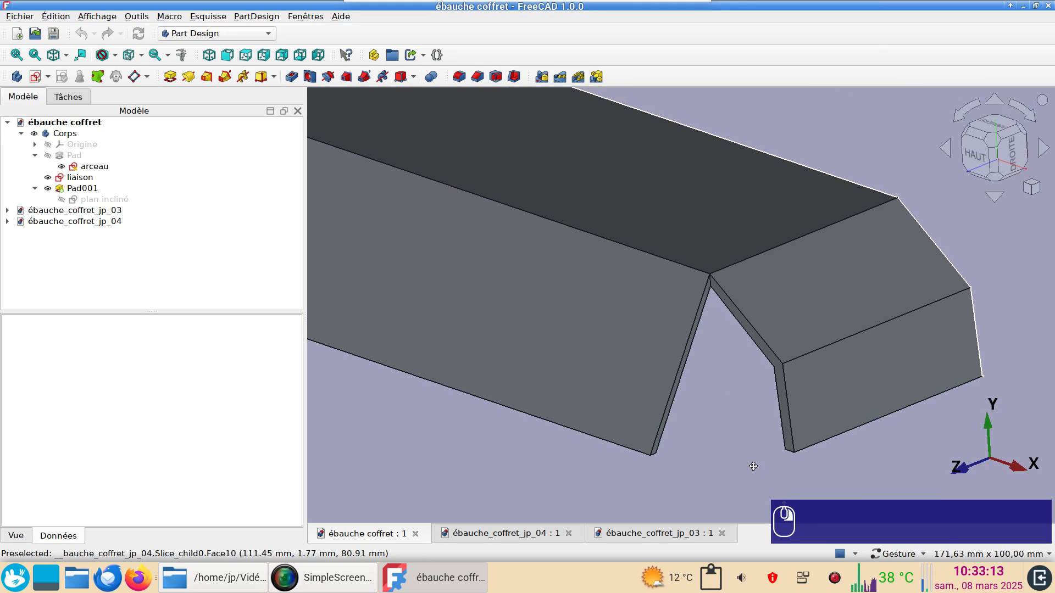
{"action": "left_click_drag", "start_coordinate": [748, 399], "coordinate": [711, 384]}
{"action": "scroll", "coordinate": [766, 446], "scroll_direction": "down", "scroll_amount": 2}
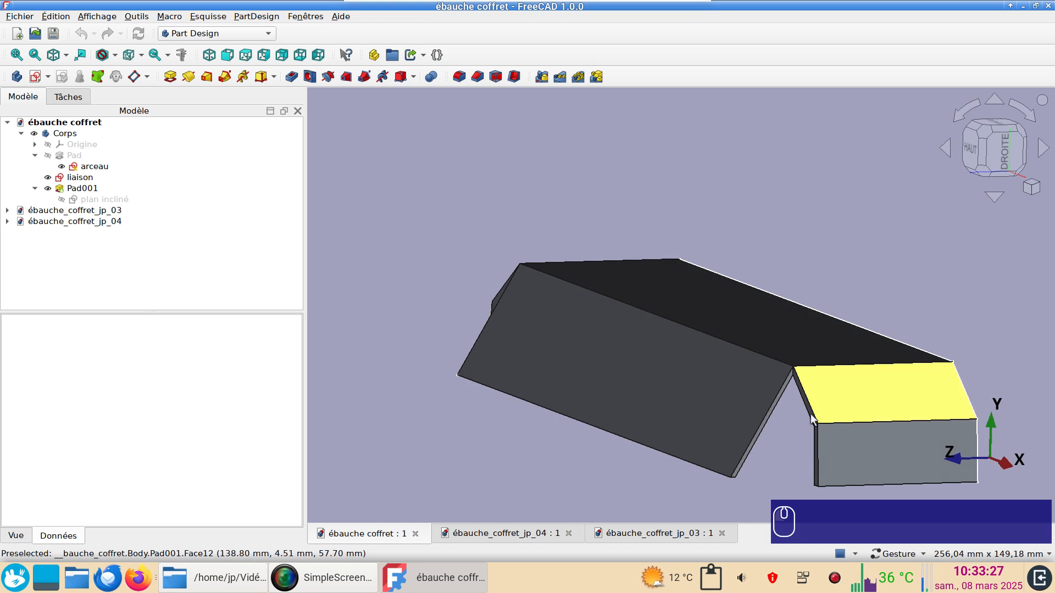
{"action": "scroll", "coordinate": [772, 422], "scroll_direction": "up", "scroll_amount": 5}
{"action": "scroll", "coordinate": [780, 422], "scroll_direction": "up", "scroll_amount": 2}
{"action": "left_click_drag", "start_coordinate": [789, 426], "coordinate": [793, 422]}
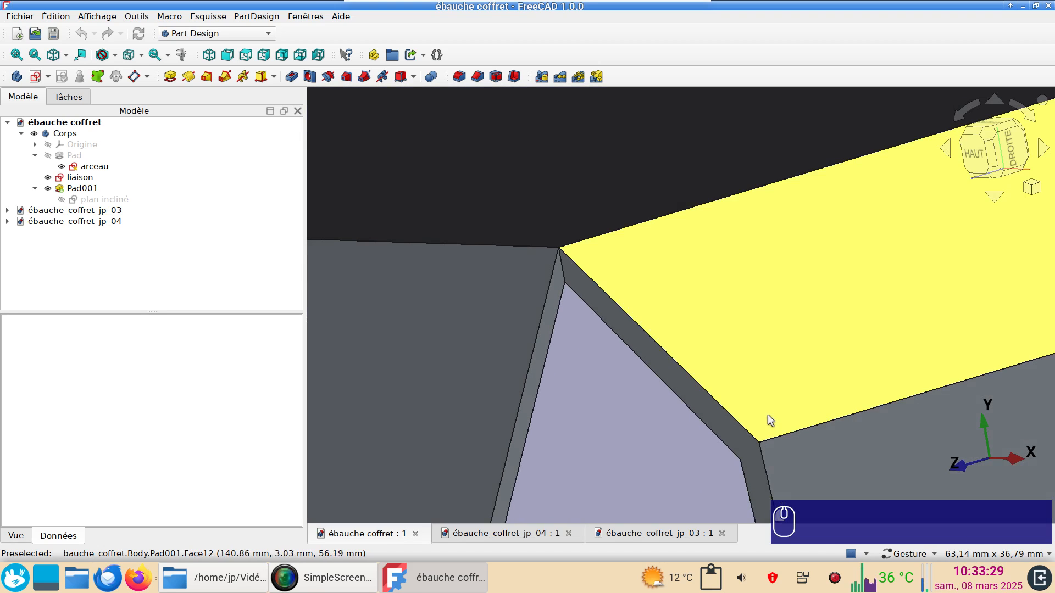
{"action": "left_click_drag", "start_coordinate": [706, 425], "coordinate": [544, 265]}
{"action": "scroll", "coordinate": [523, 330], "scroll_direction": "up", "scroll_amount": 3}
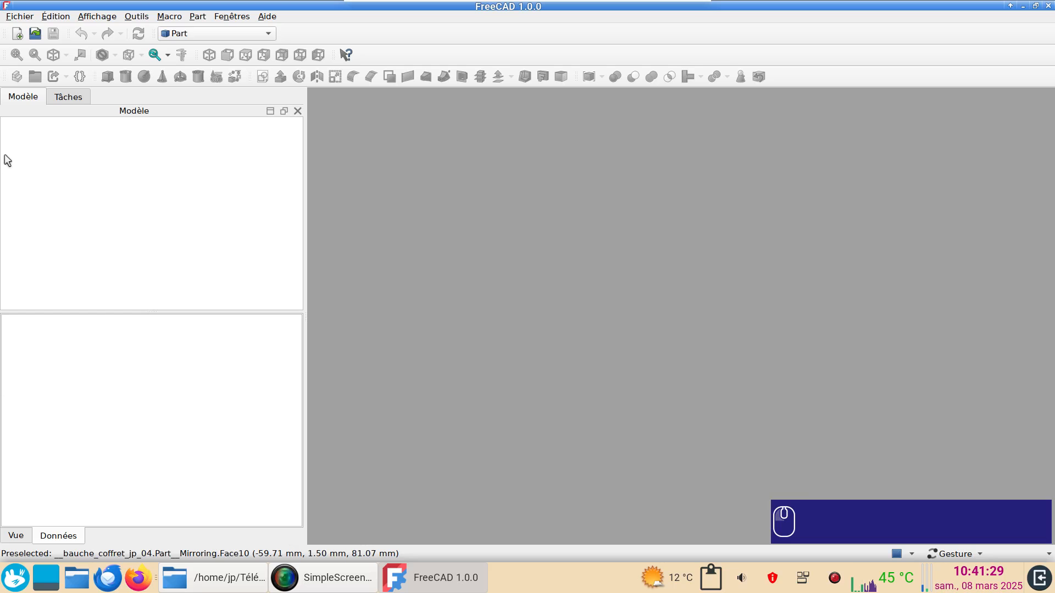
Create a new document and start a sketch on the YZ plane with 0 mm offset
{"action": "left_click", "coordinate": [17, 34]}
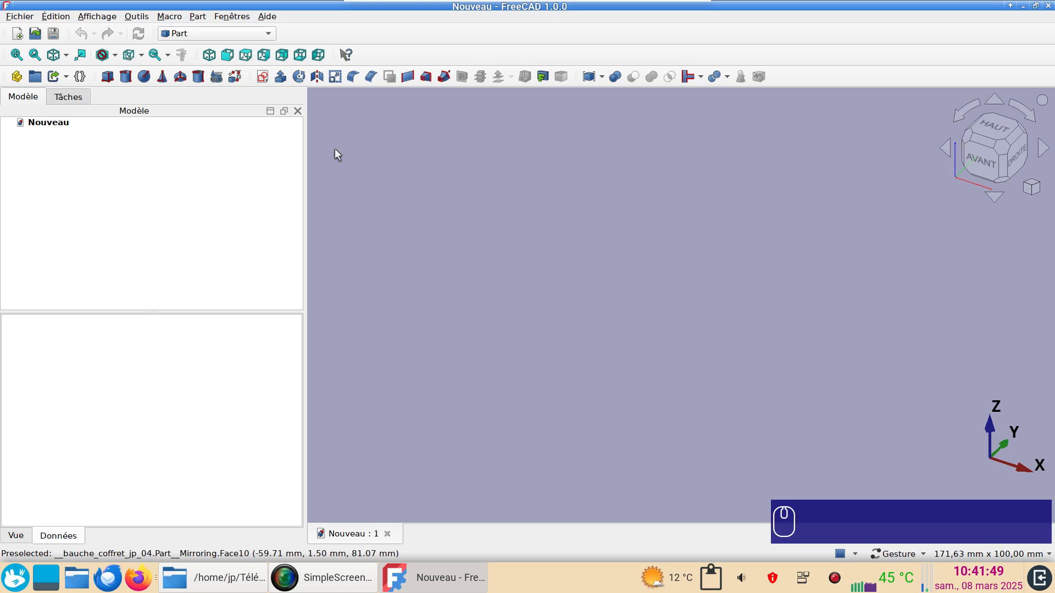
{"action": "left_click", "coordinate": [262, 78]}
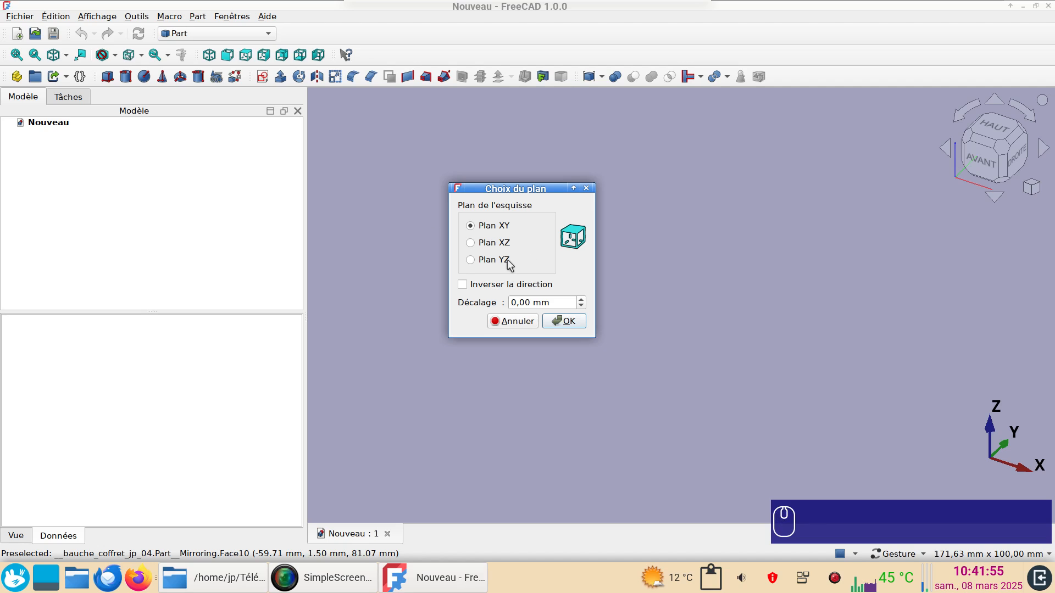
{"action": "left_click", "coordinate": [509, 264]}
{"action": "left_click", "coordinate": [569, 322]}
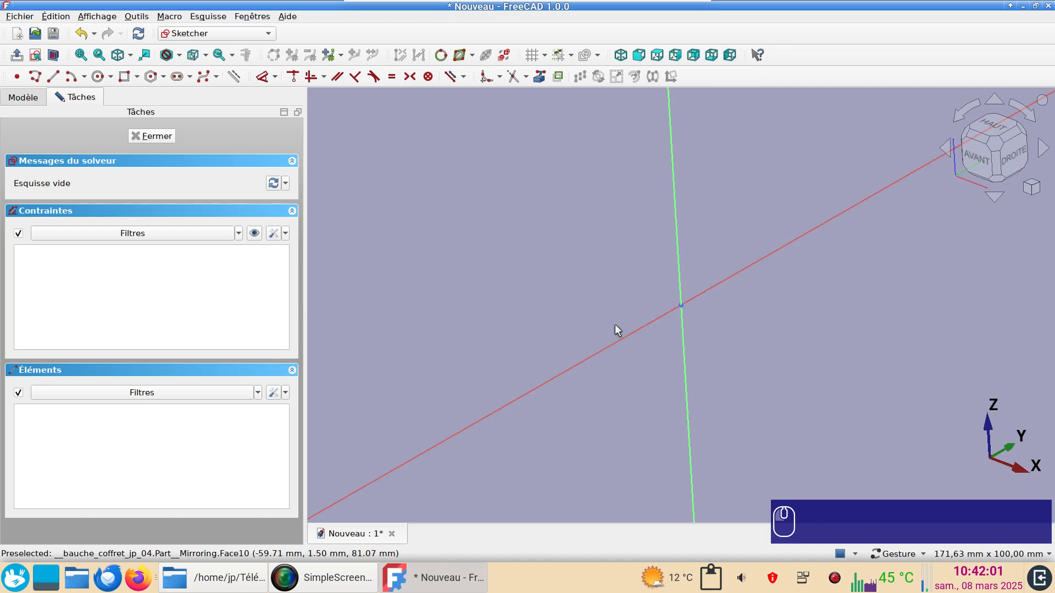
Draw a three-segment polyline: about 120 mm horizontal from the vertical axis, a downward slope, and a near-vertical segment ending on the horizontal axis
{"action": "scroll", "coordinate": [618, 319], "scroll_direction": "down", "scroll_amount": 2}
{"action": "mouse_move", "coordinate": [621, 346]}
{"action": "right_mouse_down"}
{"action": "mouse_move", "coordinate": [492, 398]}
{"action": "mouse_move", "coordinate": [464, 394]}
{"action": "right_mouse_up"}
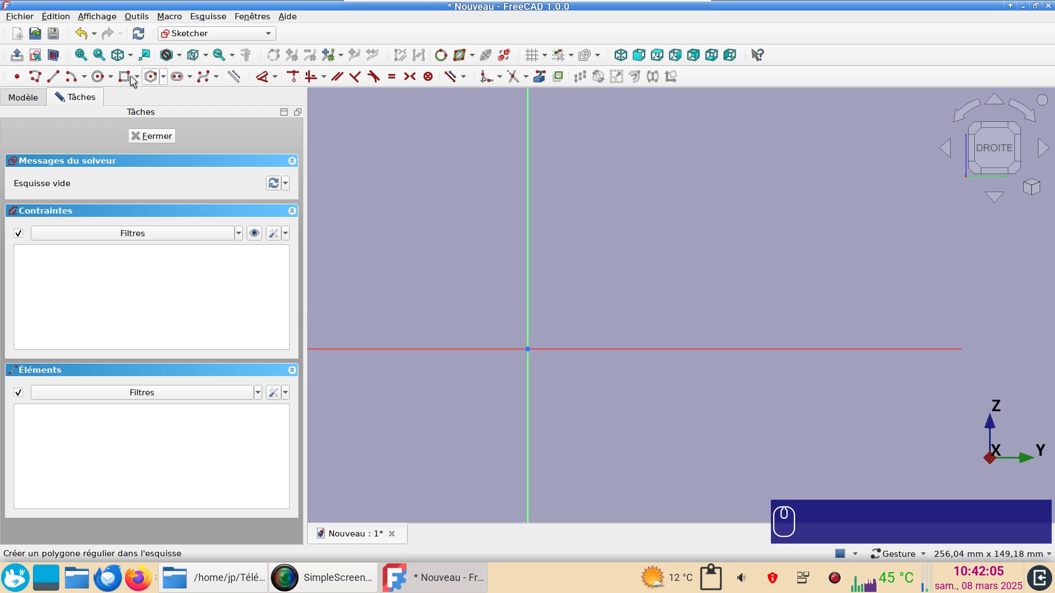
{"action": "left_click", "coordinate": [35, 77]}
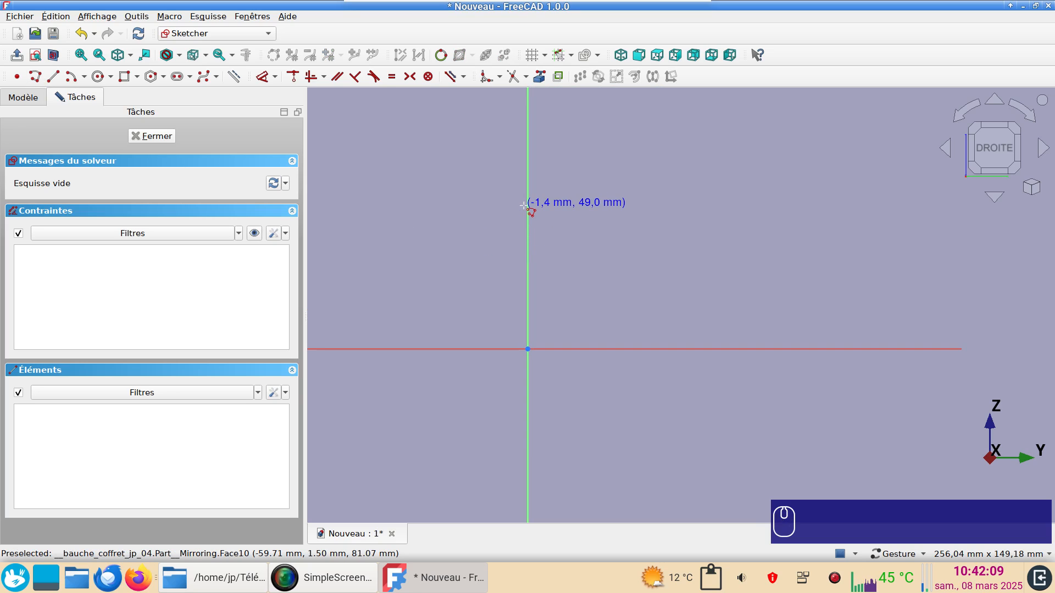
{"action": "left_click", "coordinate": [528, 236]}
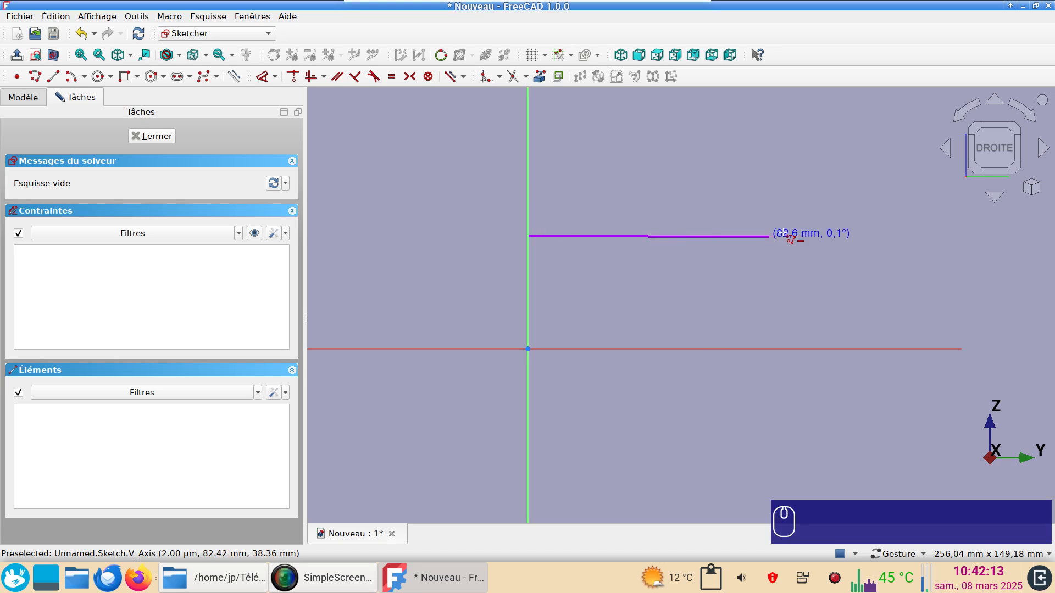
{"action": "left_click", "coordinate": [880, 236]}
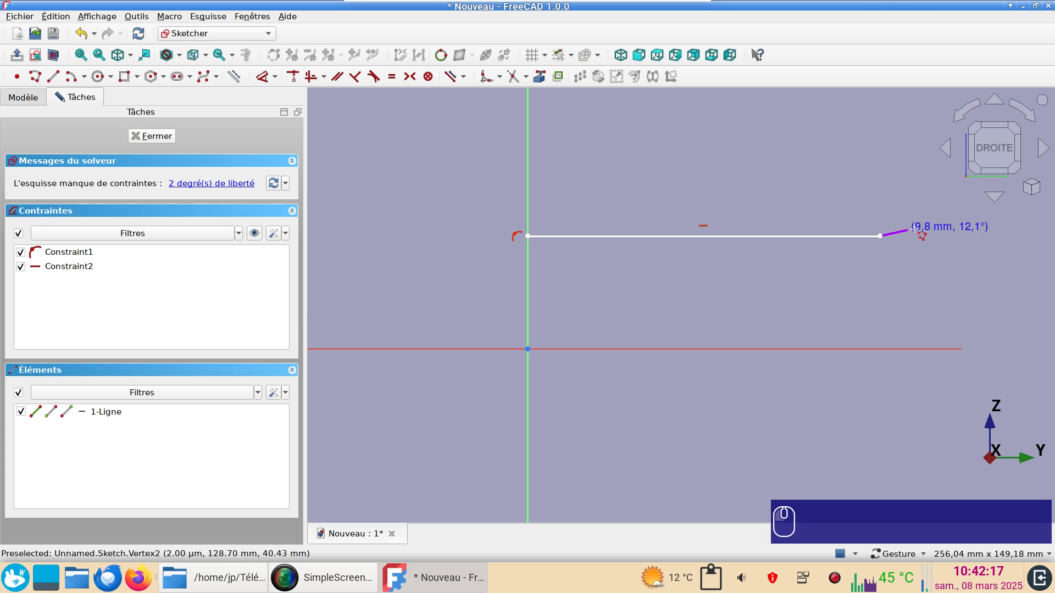
{"action": "left_click", "coordinate": [925, 273]}
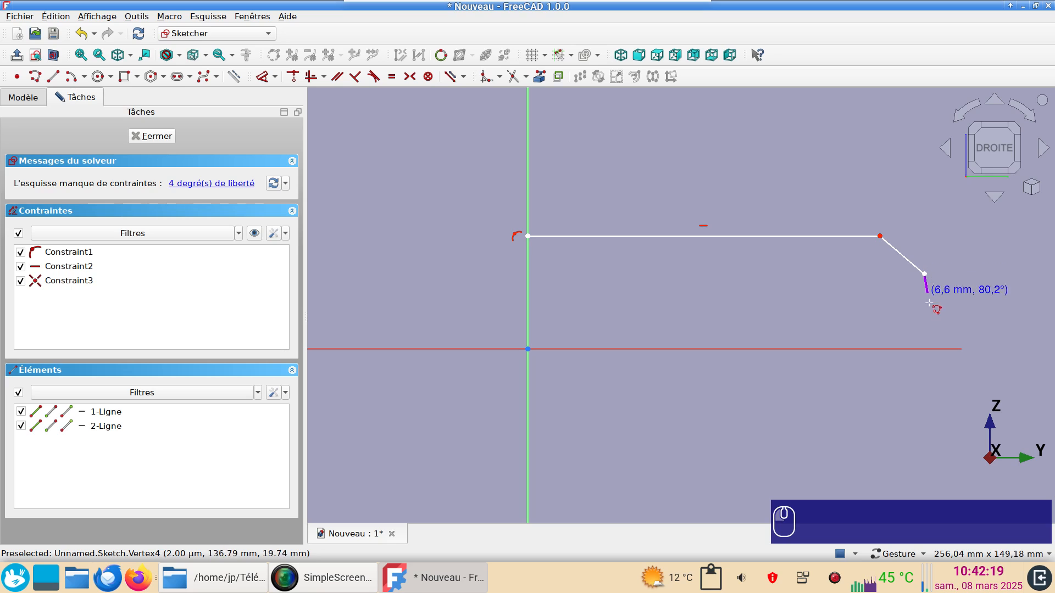
{"action": "left_click", "coordinate": [931, 349]}
{"action": "right_click", "coordinate": [912, 374]}
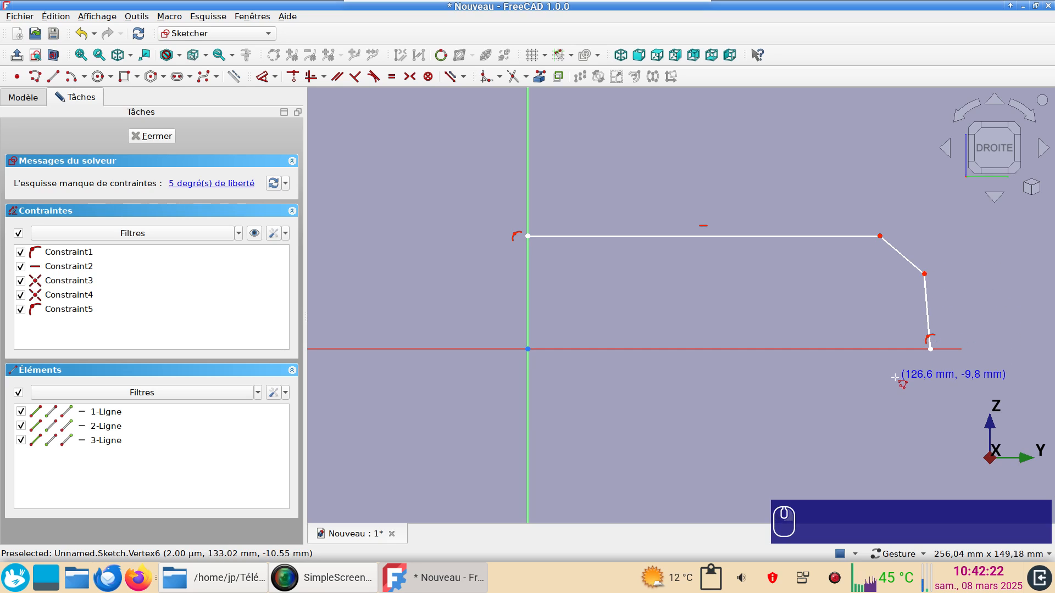
{"action": "right_click", "coordinate": [730, 272]}
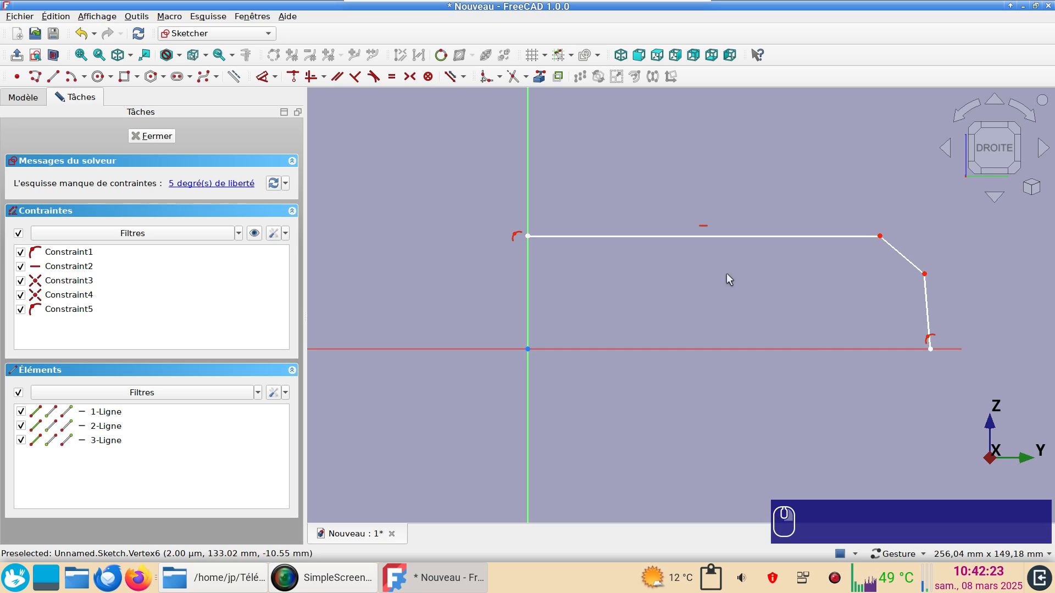
Constrain the upper horizontal line's length to 120 mm
{"action": "left_click", "coordinate": [717, 236]}
{"action": "type", "text": "l"}
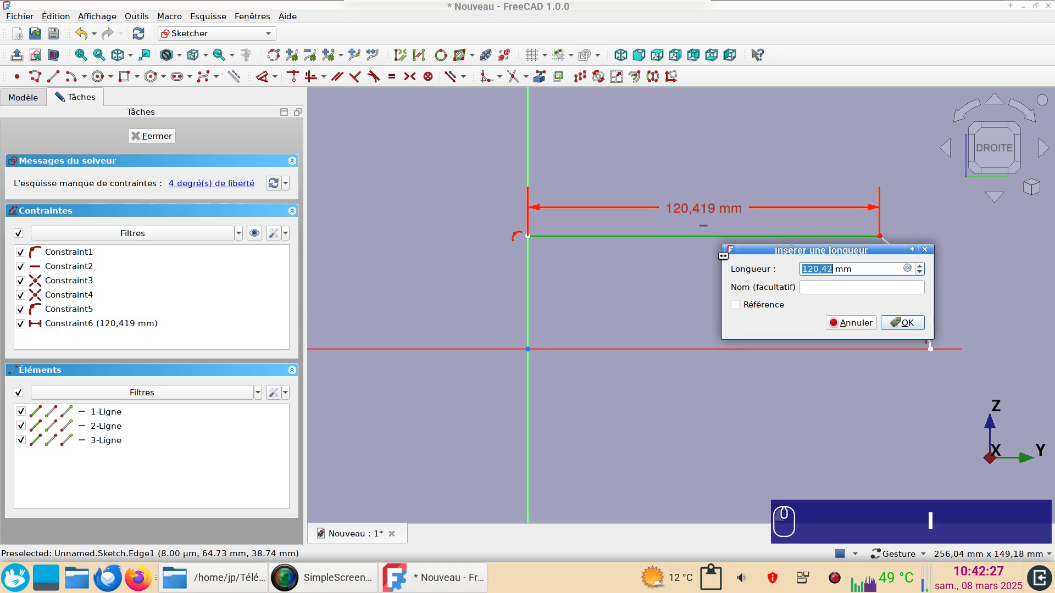
{"action": "type", "text": "120"}
{"action": "key", "text": "Return"}
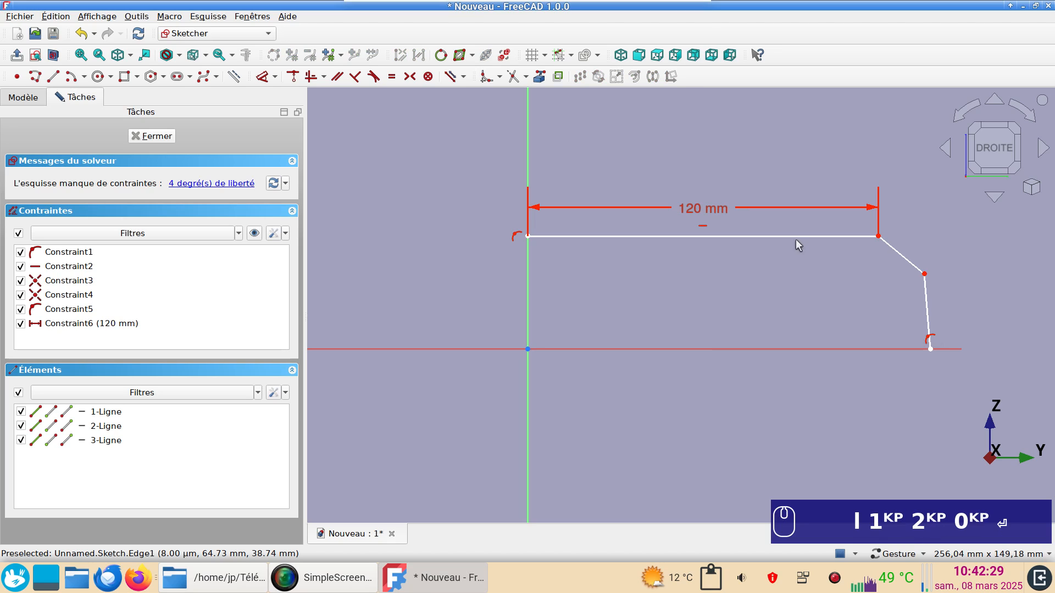
Set the sloping segment's horizontal span to 25 mm and move the profile's lower endpoint outward along the horizontal axis
{"action": "left_click", "coordinate": [879, 237]}
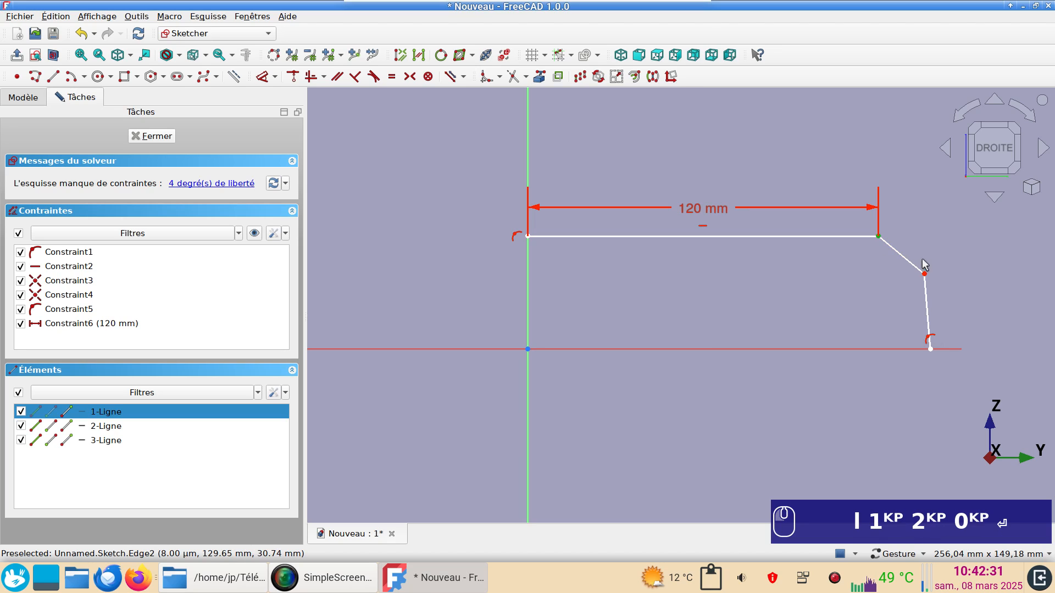
{"action": "left_click", "coordinate": [926, 275]}
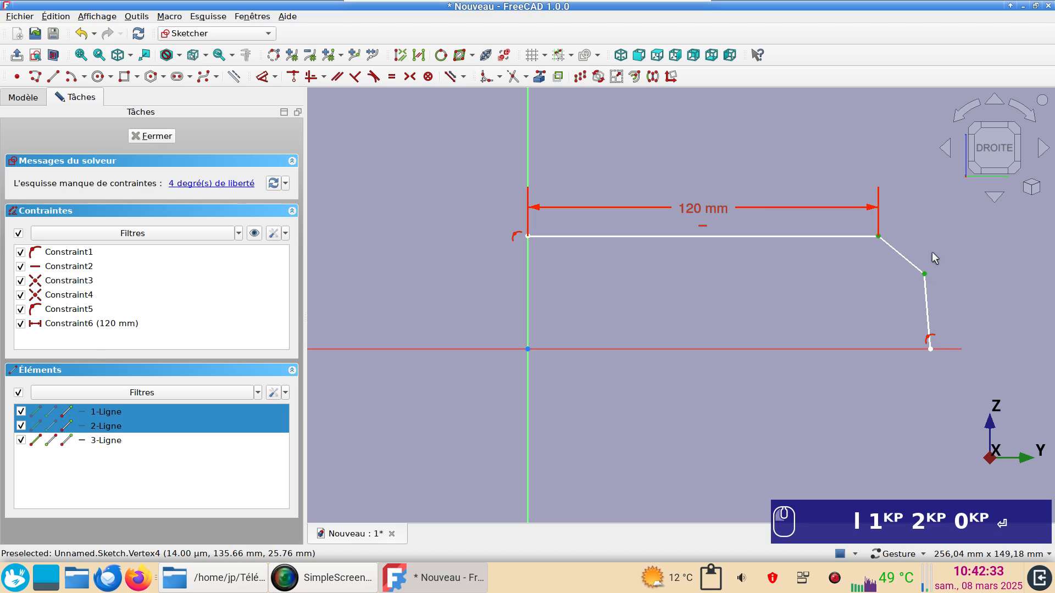
{"action": "type", "text": "l"}
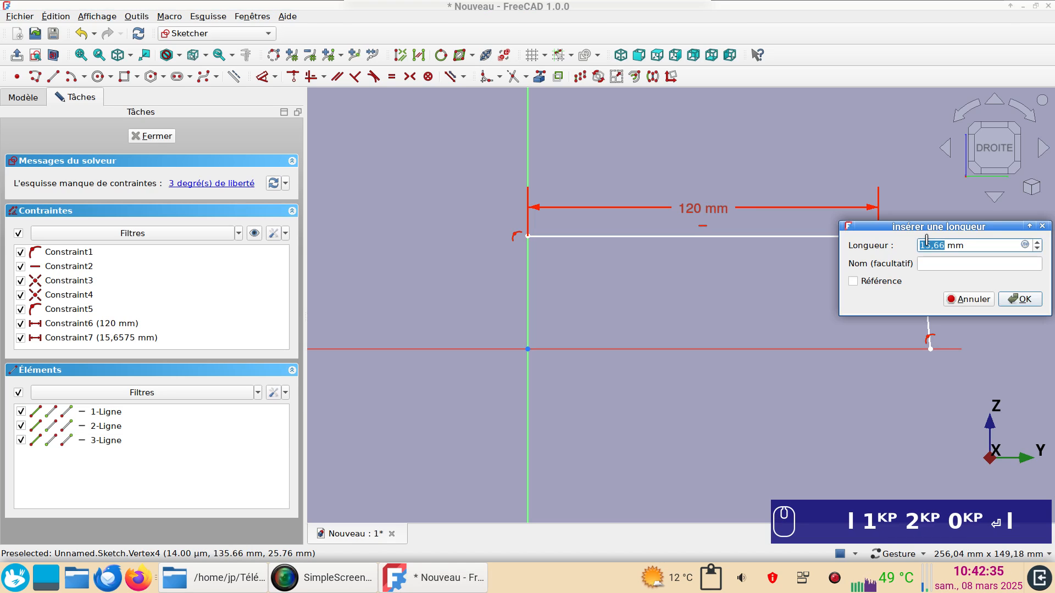
{"action": "type", "text": "25"}
{"action": "key", "text": "Return"}
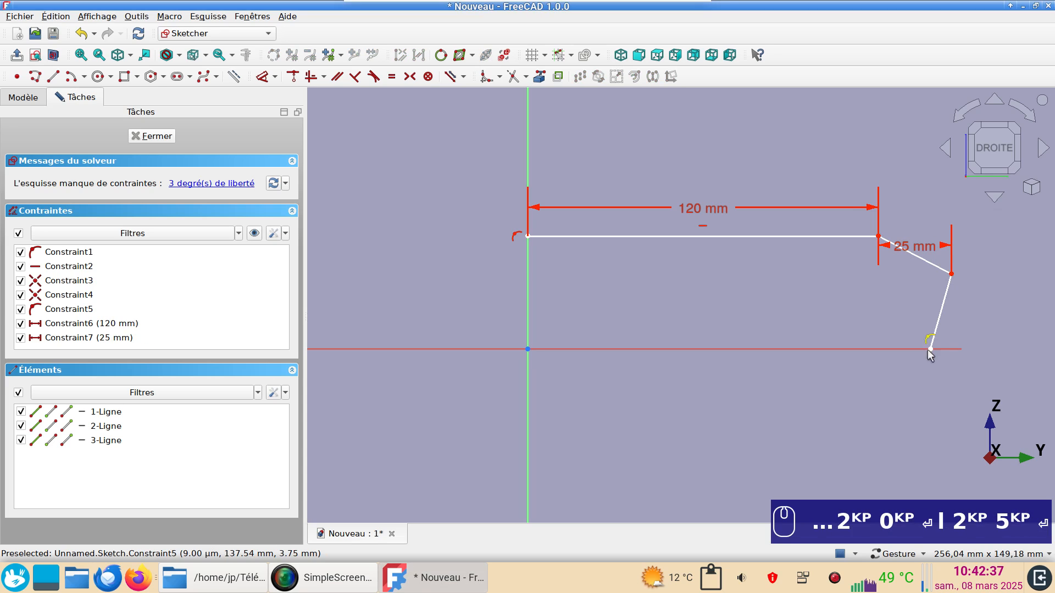
{"action": "left_click_drag", "start_coordinate": [931, 349], "coordinate": [962, 349]}
Constrain the vertical distance from the origin to the start of the upper horizontal line to 38 mm
{"action": "left_click", "coordinate": [526, 240]}
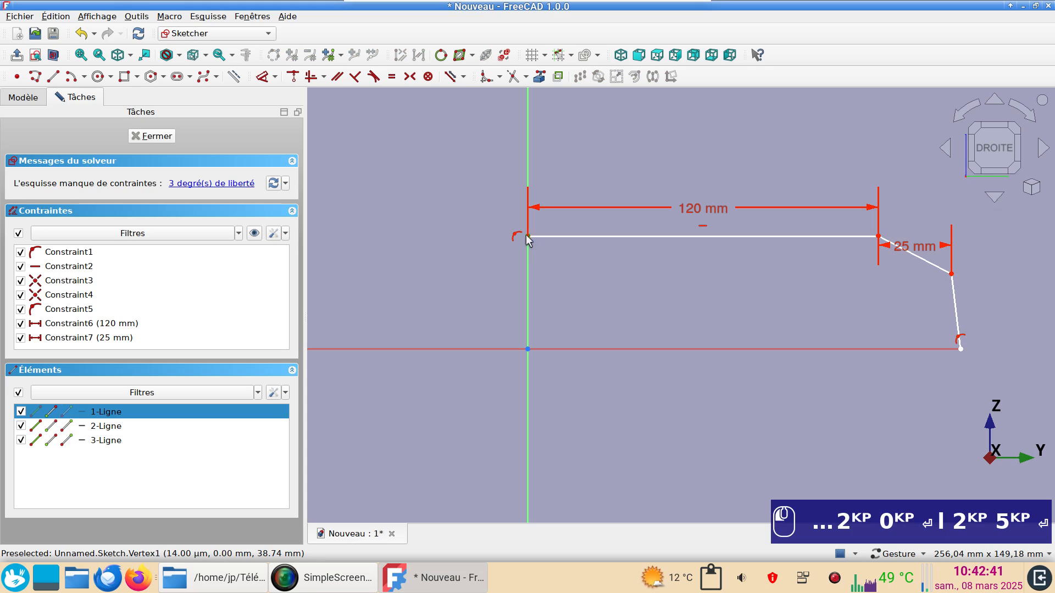
{"action": "key", "text": "i"}
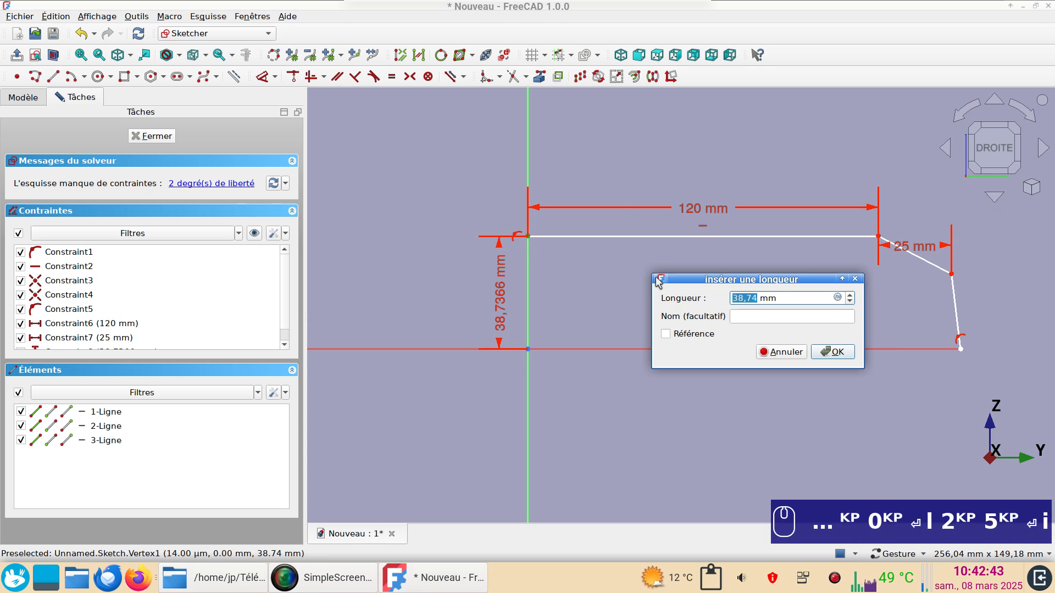
{"action": "type", "text": "3"}
{"action": "type", "text": "8"}
{"action": "key", "text": "Return"}
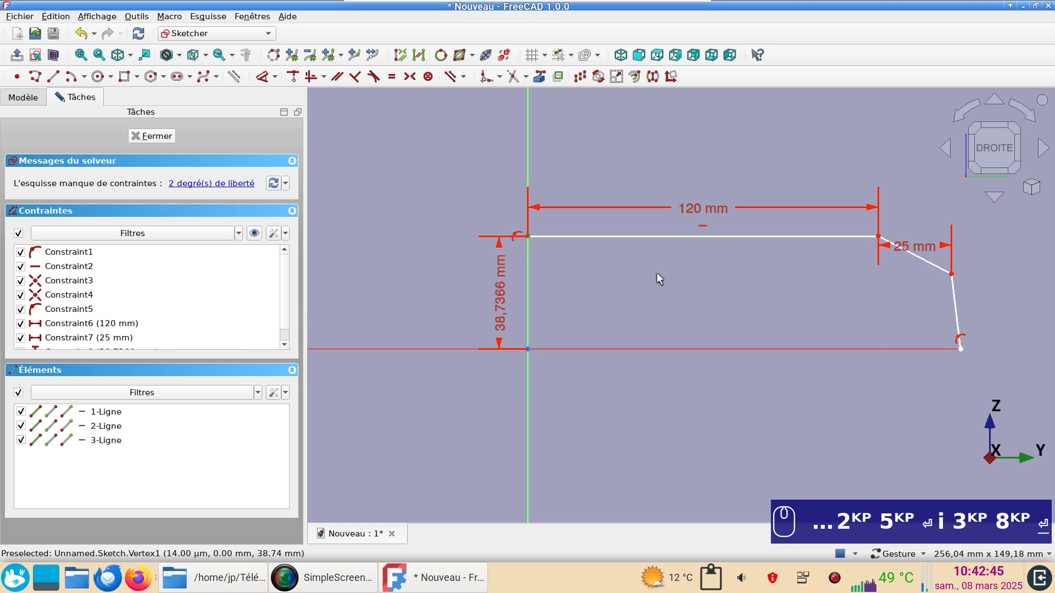
Constrain the height of the sloping segment's lower end above the horizontal axis to 21.5 mm
{"action": "left_click", "coordinate": [953, 275]}
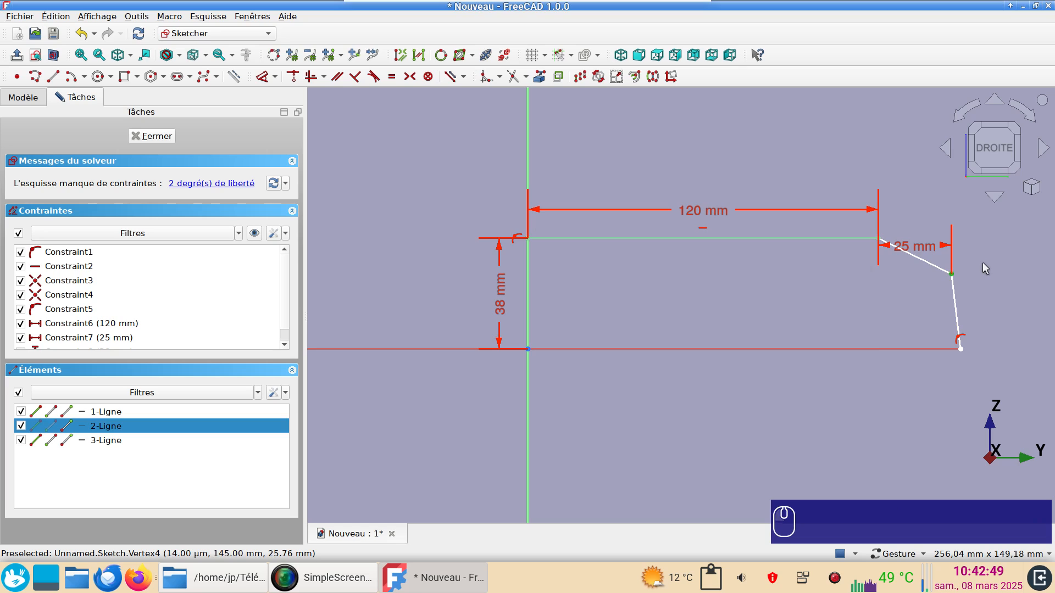
{"action": "type", "text": "i"}
{"action": "type", "text": "3"}
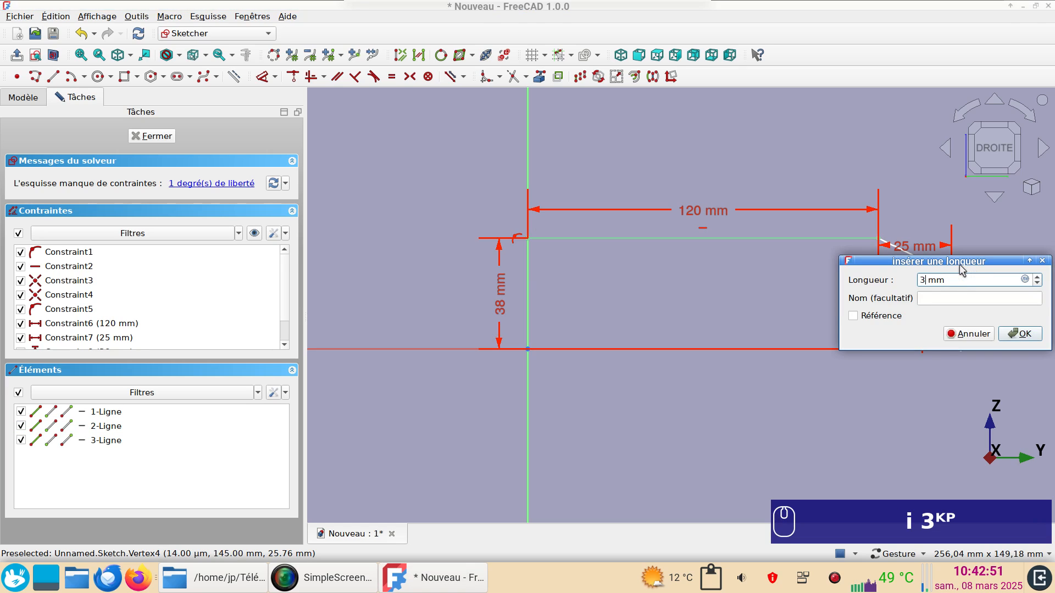
{"action": "key", "text": "BackSpace"}
{"action": "type", "text": "21.5"}
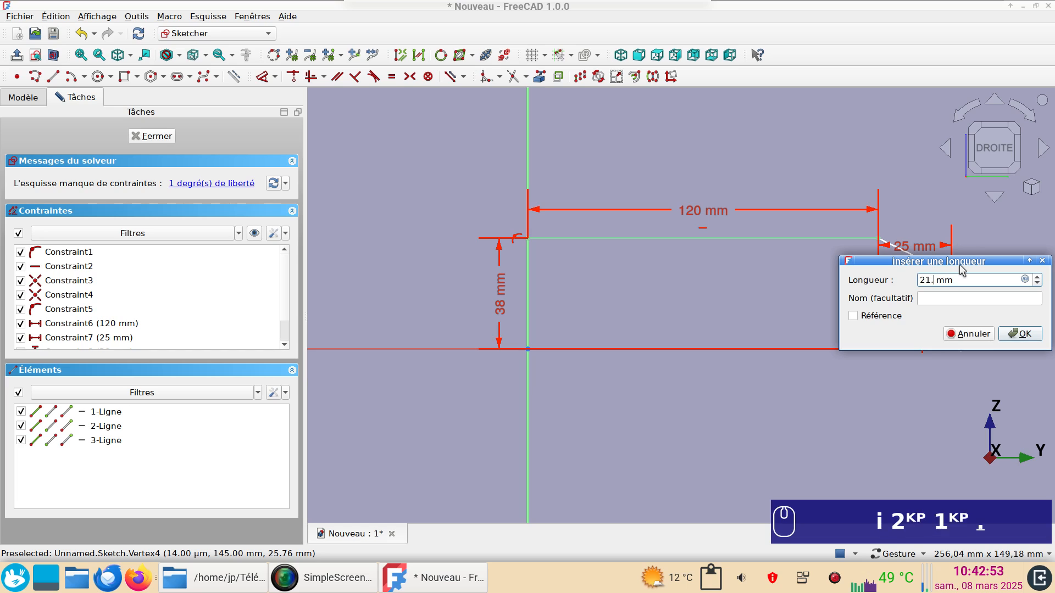
{"action": "key", "text": "Return"}
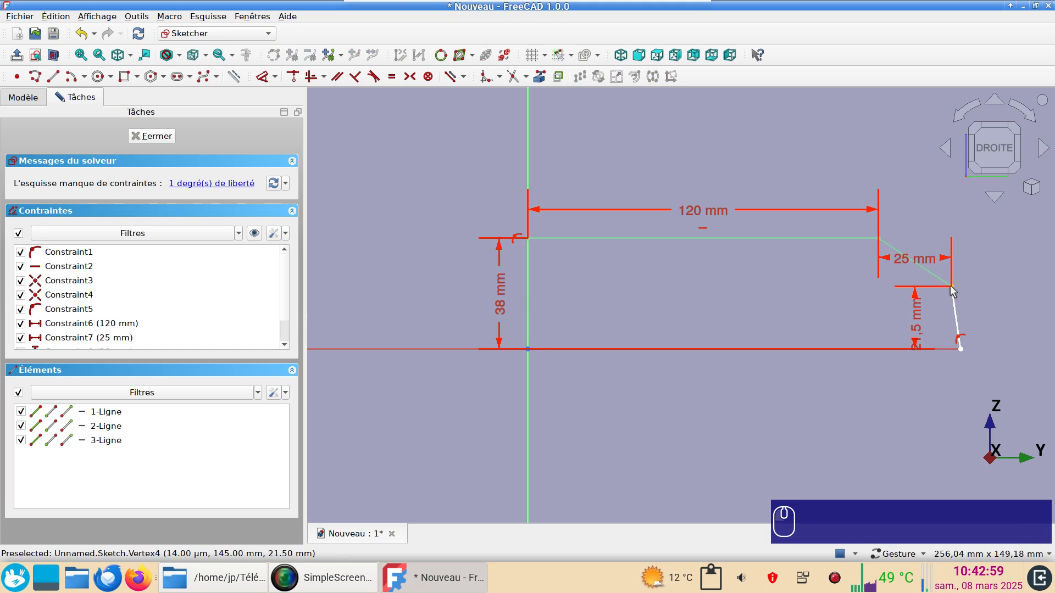
Constrain the horizontal offset between the ends of the near-vertical segment to 1 mm and move its dimension label clear of the profile
{"action": "left_click", "coordinate": [954, 302]}
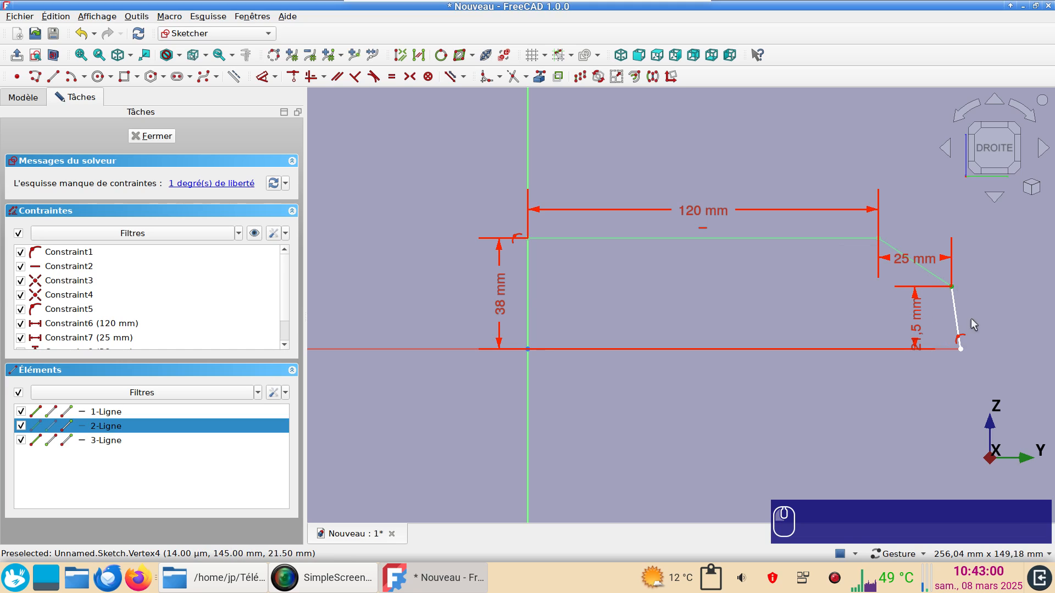
{"action": "left_click", "coordinate": [960, 349]}
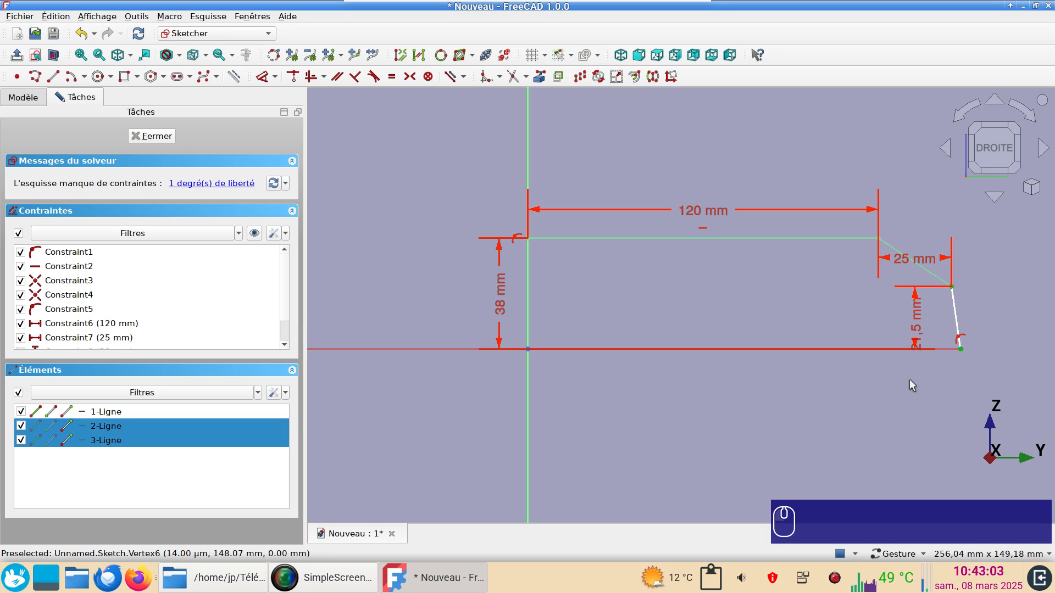
{"action": "type", "text": "kd"}
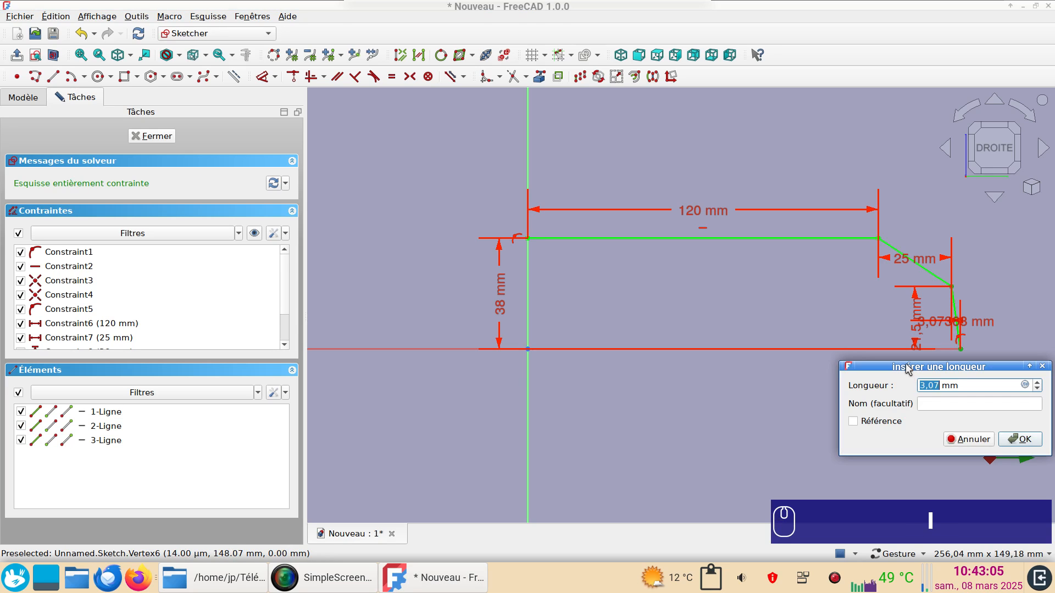
{"action": "type", "text": "1"}
{"action": "key", "text": "Return"}
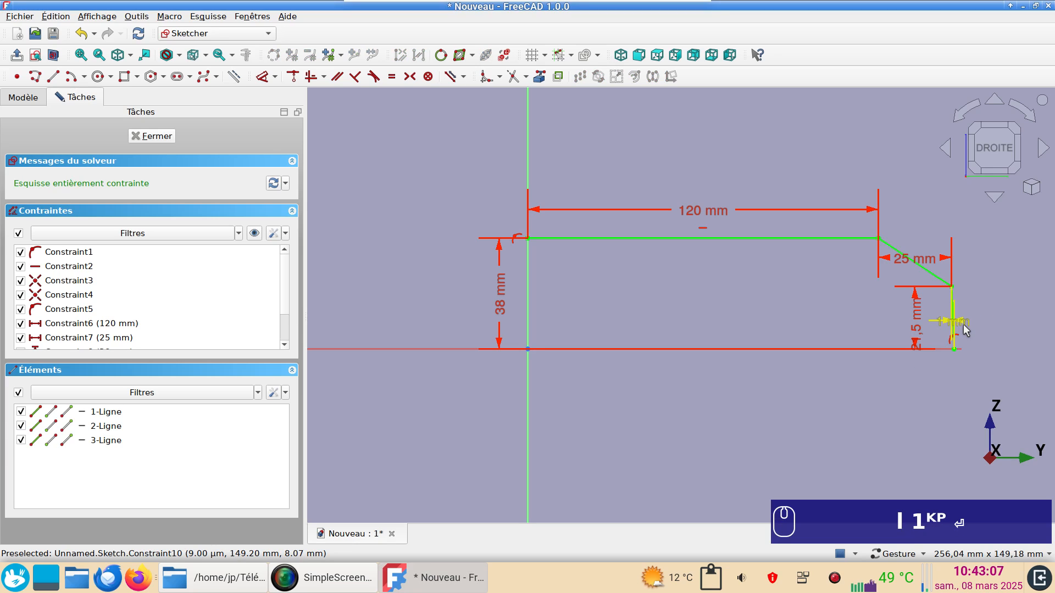
{"action": "left_click_drag", "start_coordinate": [965, 325], "coordinate": [1054, 270]}
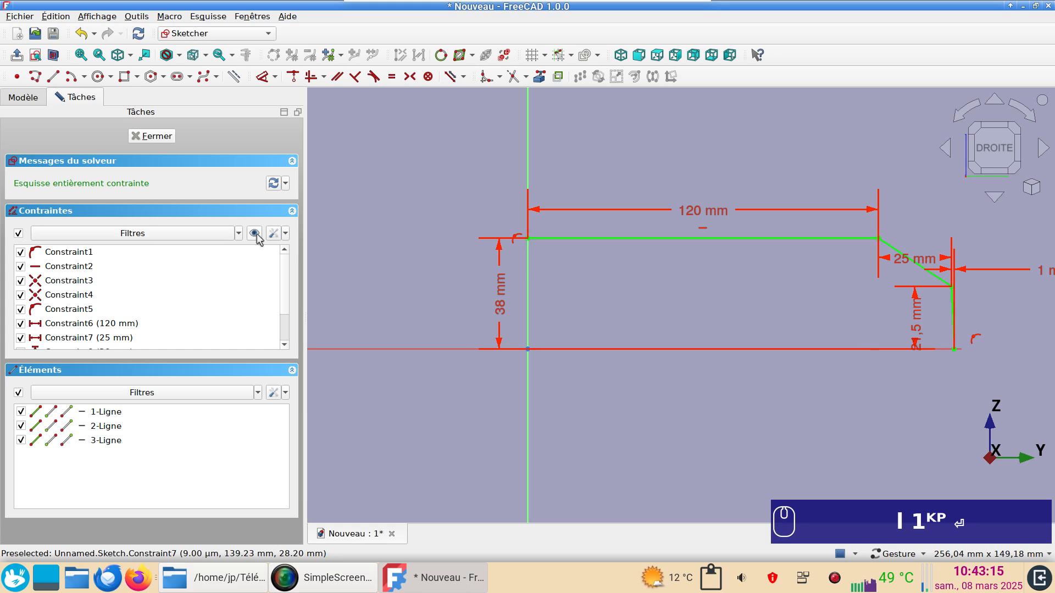
{"action": "left_click", "coordinate": [275, 233]}
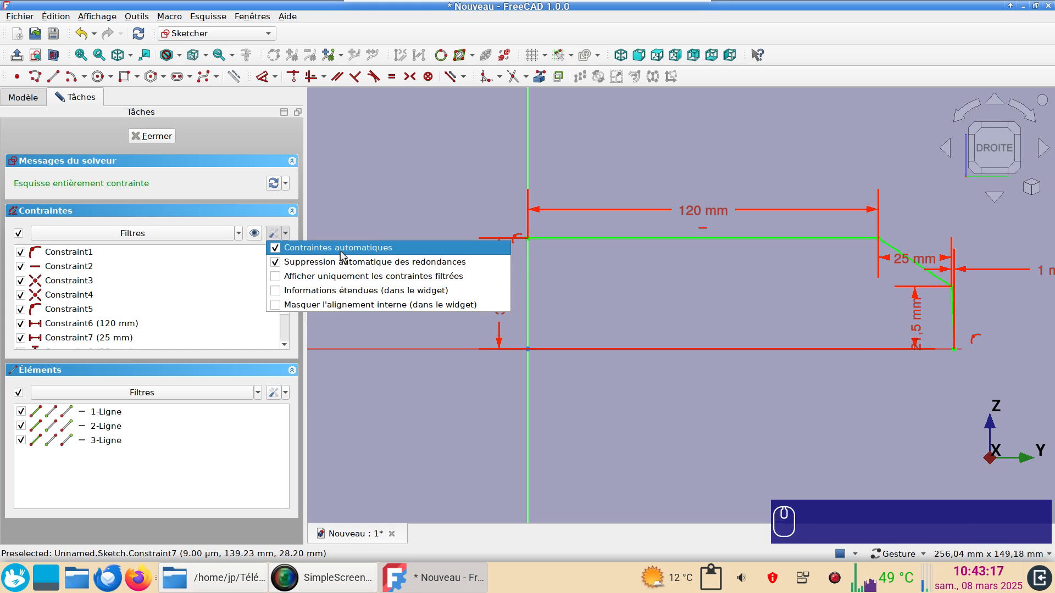
{"action": "left_click", "coordinate": [379, 197]}
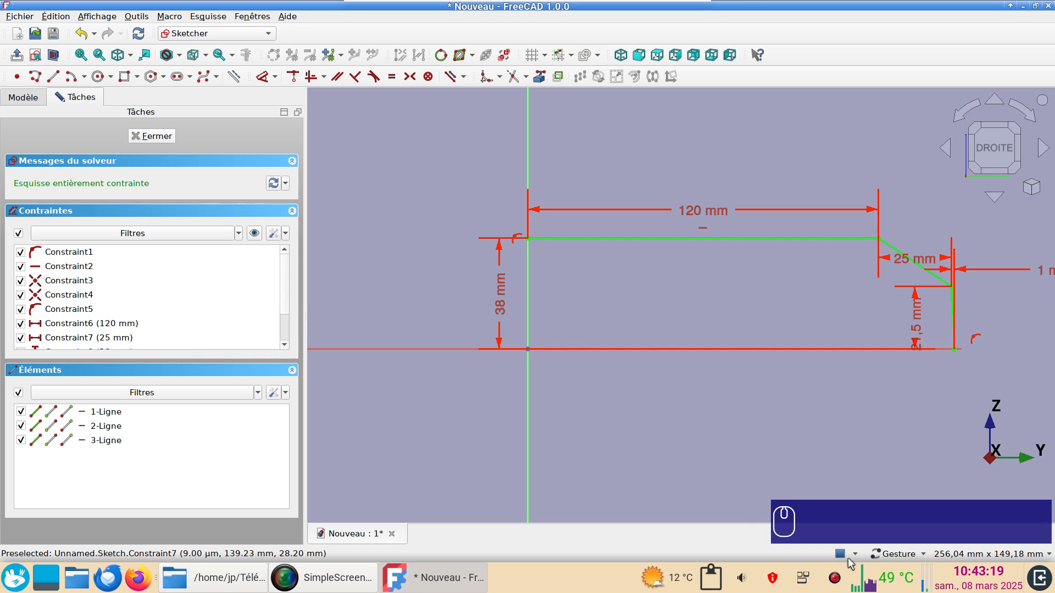
{"action": "mouse_move", "coordinate": [899, 558]}
{"action": "left_click", "coordinate": [922, 560]}
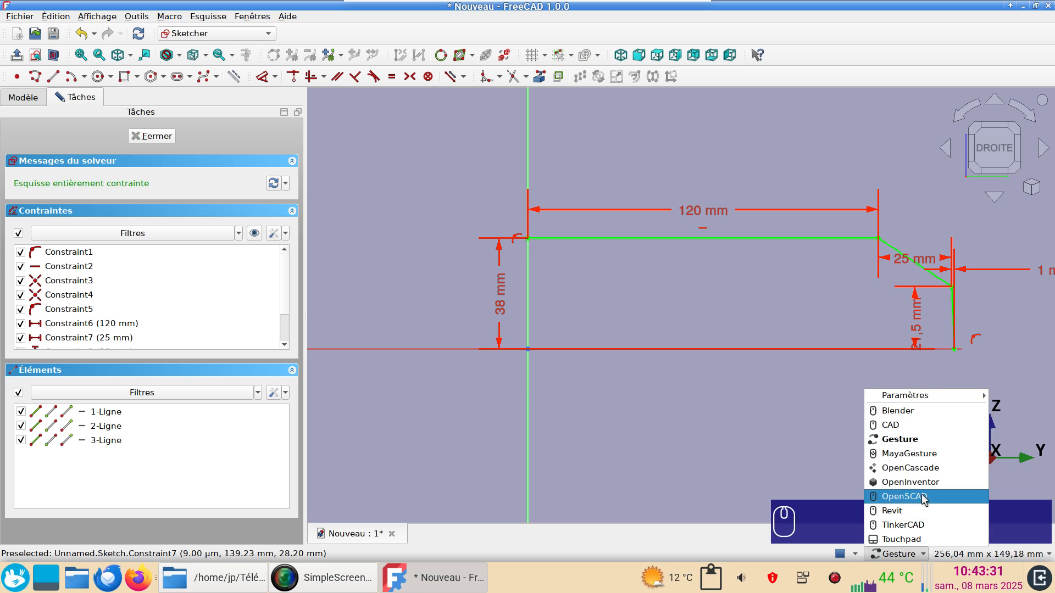
Extrude the arch profile sketch 60 mm along its normal as a surface
{"action": "left_click", "coordinate": [687, 446]}
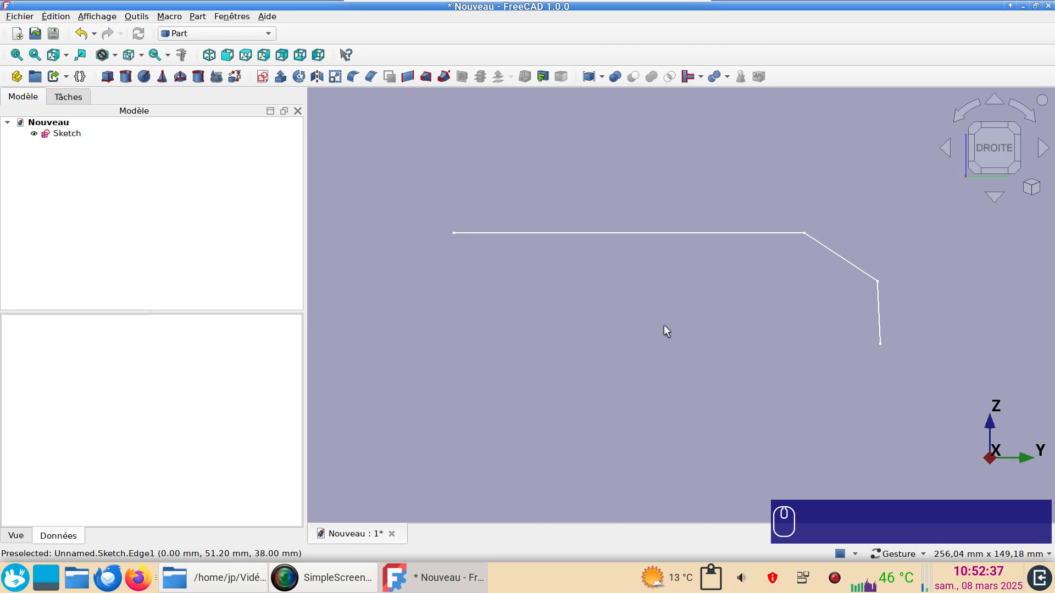
{"action": "key", "text": "0"}
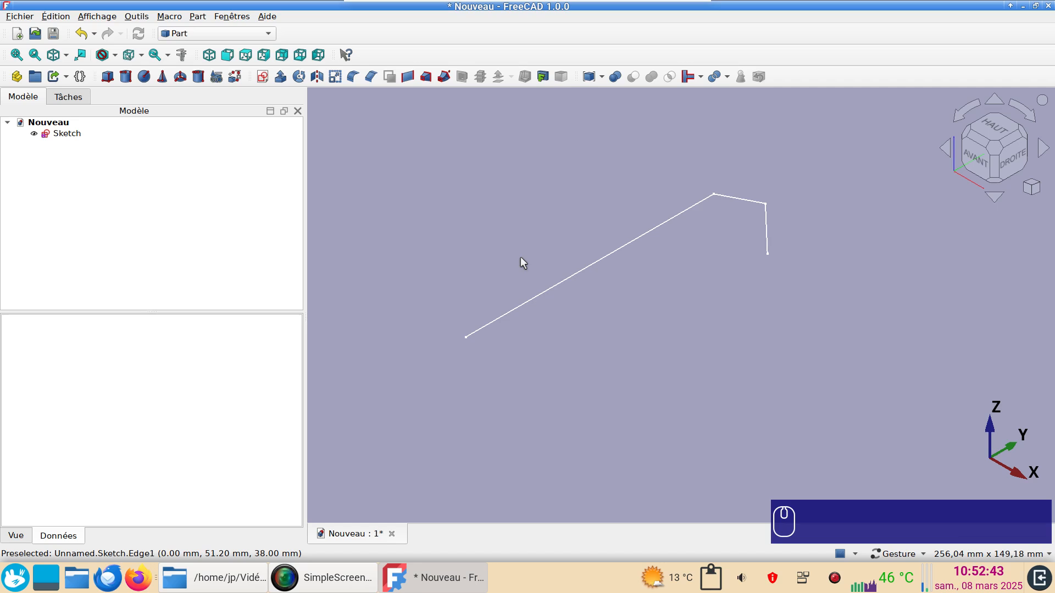
{"action": "scroll", "coordinate": [516, 263], "scroll_direction": "down", "scroll_amount": 2}
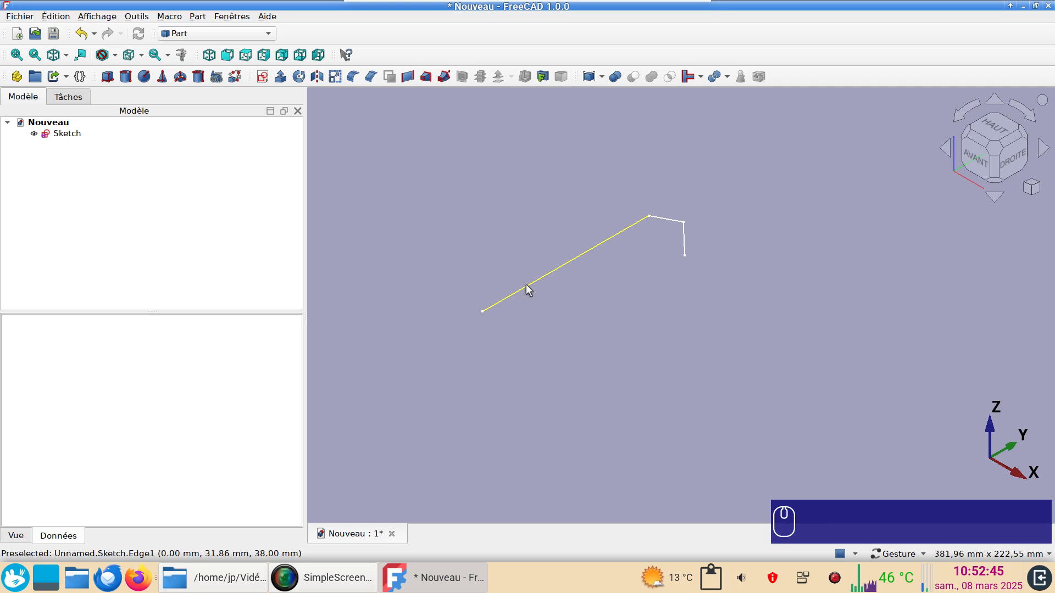
{"action": "left_click", "coordinate": [68, 134]}
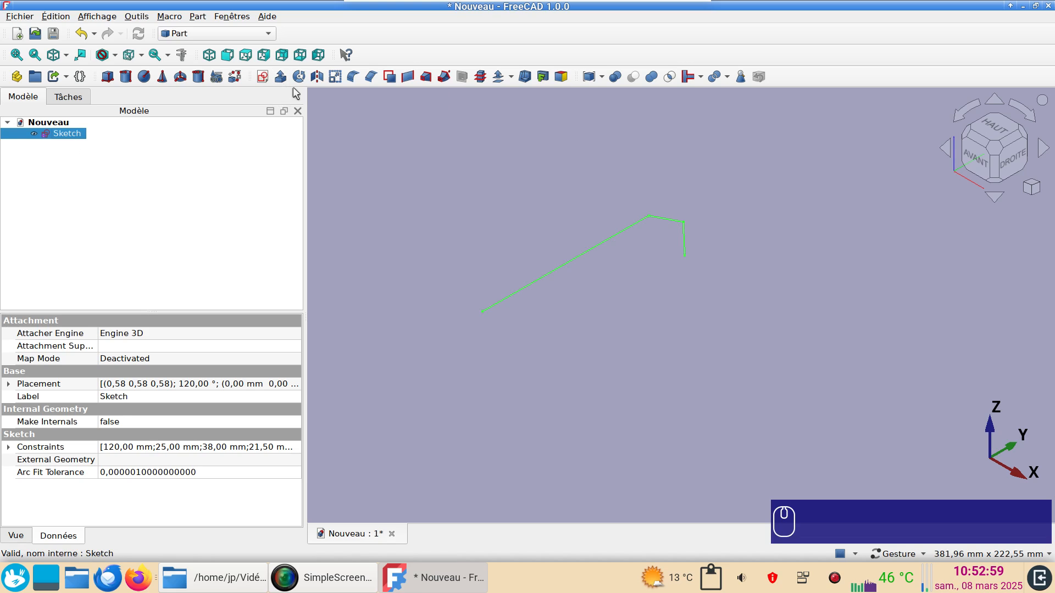
{"action": "left_click", "coordinate": [279, 76]}
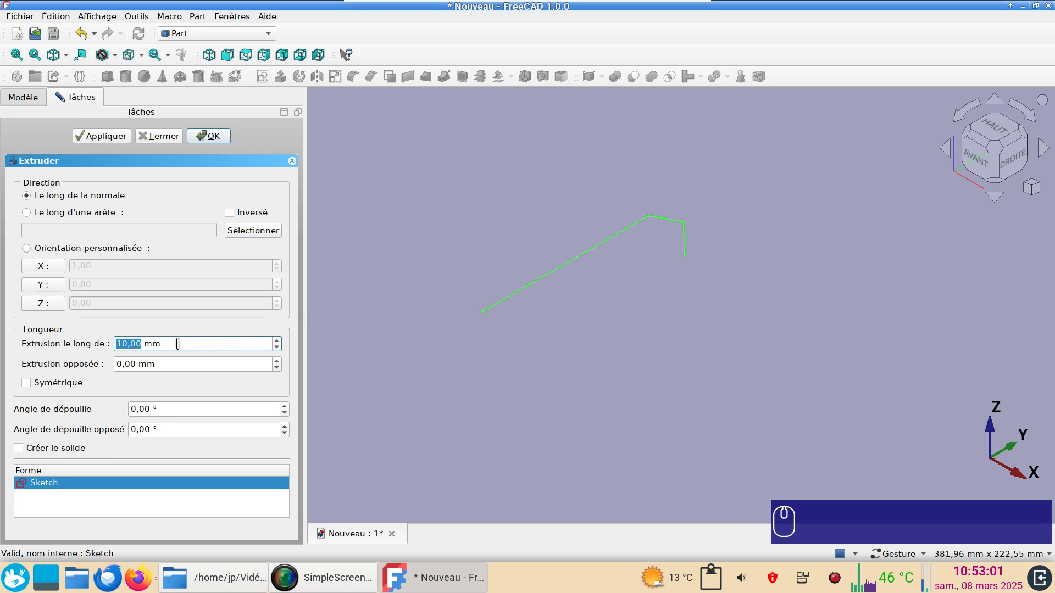
{"action": "triple_click", "coordinate": [177, 343]}
{"action": "type", "text": "60"}
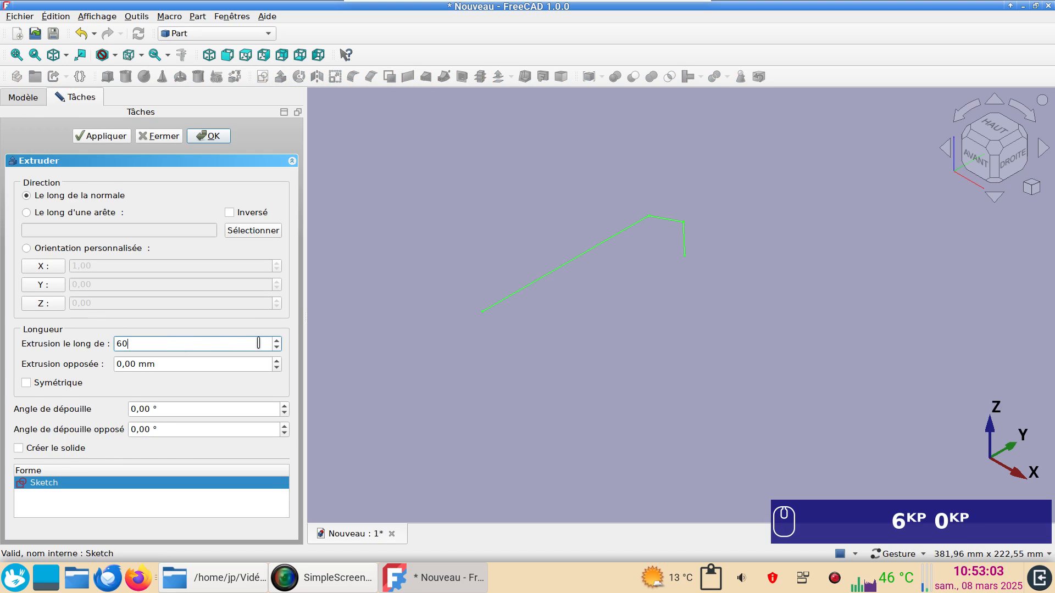
{"action": "key", "text": "Return"}
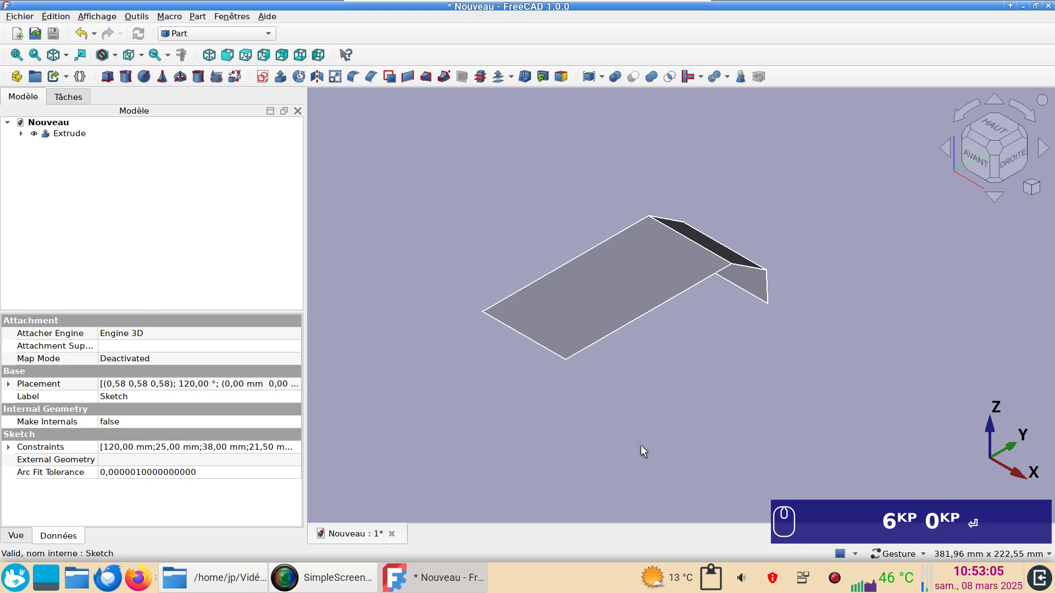
Create a new sketch on the XZ plane, viewed from the front of the extruded arch
{"action": "left_click_drag", "start_coordinate": [685, 420], "coordinate": [492, 360]}
{"action": "left_click_drag", "start_coordinate": [843, 356], "coordinate": [839, 342]}
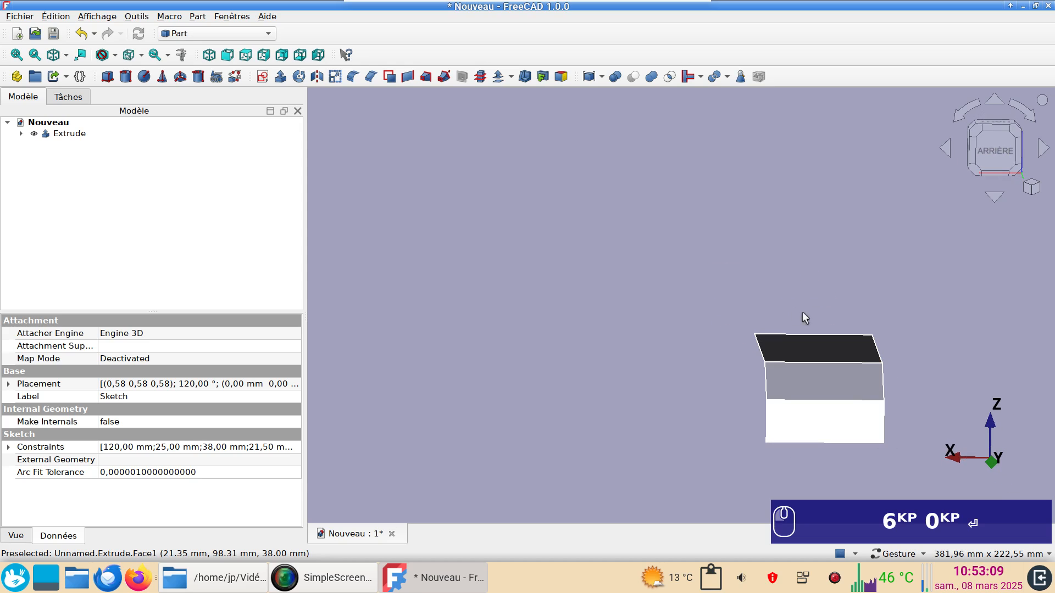
{"action": "left_click_drag", "start_coordinate": [747, 260], "coordinate": [857, 425]}
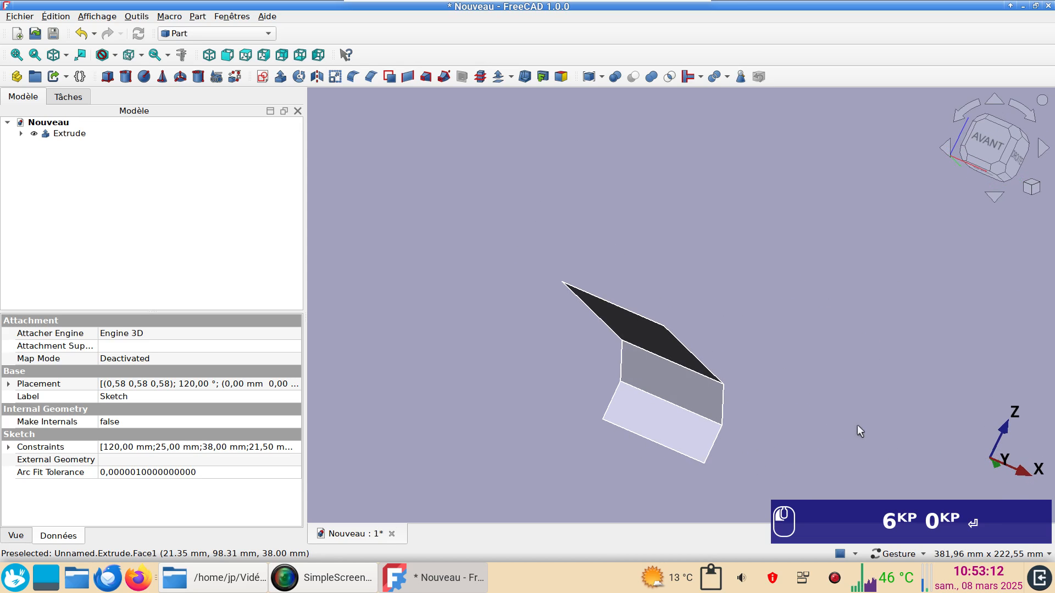
{"action": "left_click", "coordinate": [991, 154]}
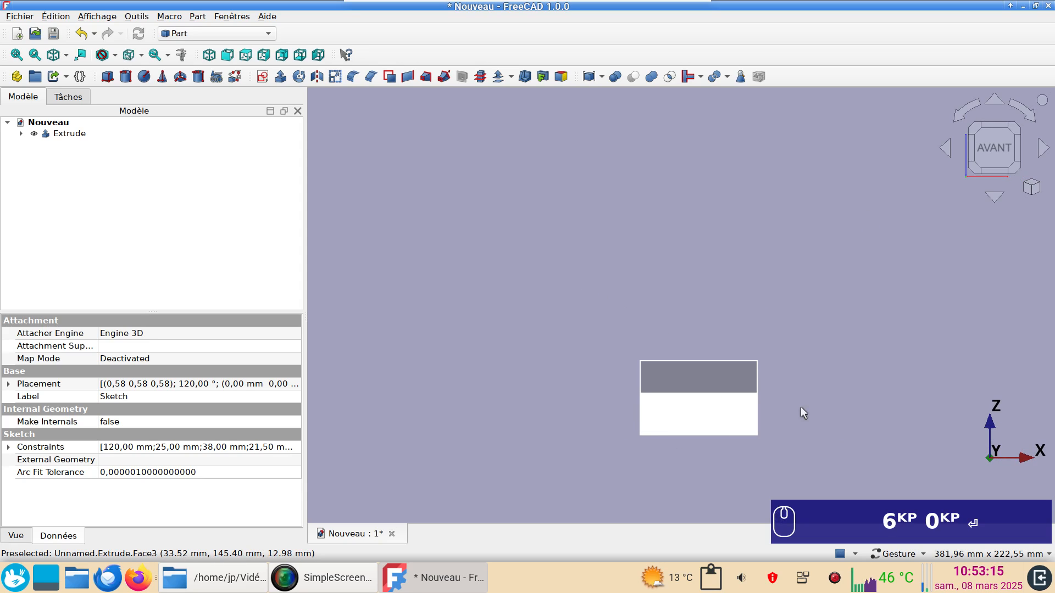
{"action": "scroll", "coordinate": [823, 381], "scroll_direction": "up", "scroll_amount": 1}
{"action": "right_click_drag", "start_coordinate": [823, 380], "coordinate": [834, 347]}
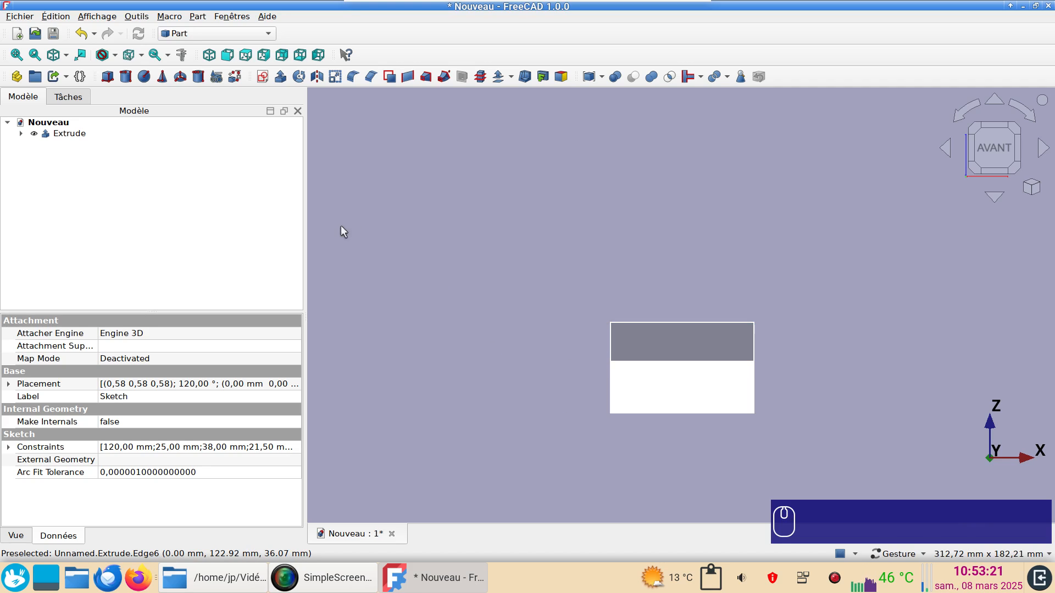
{"action": "left_click", "coordinate": [472, 202]}
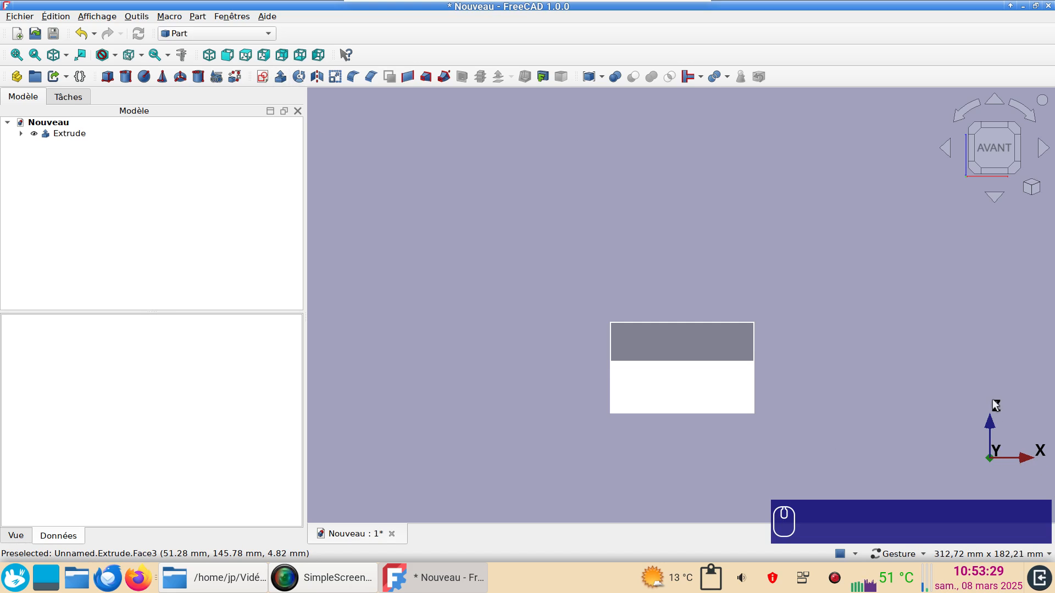
{"action": "left_click", "coordinate": [263, 76]}
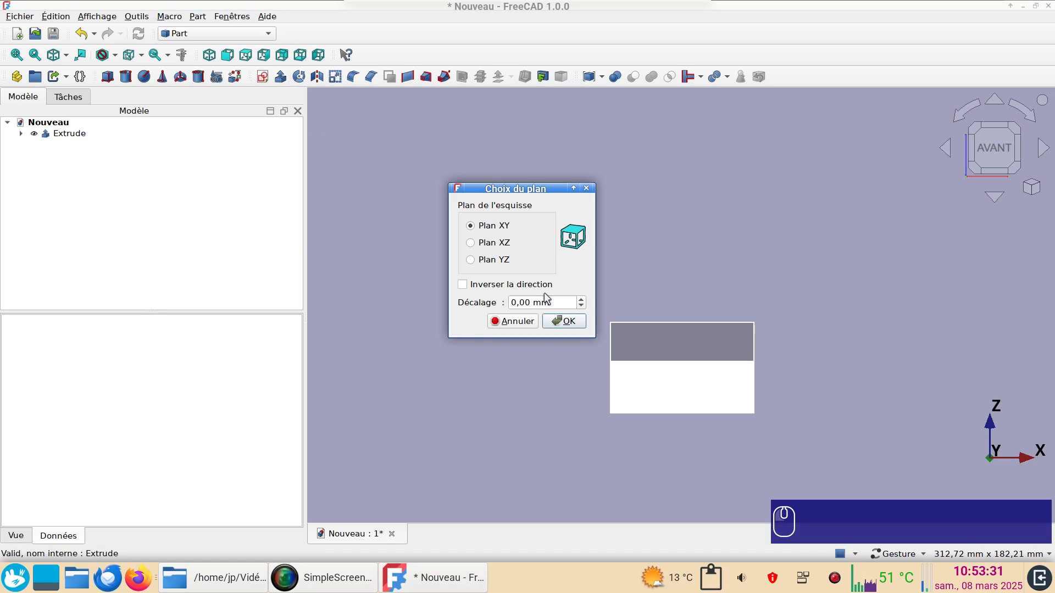
{"action": "left_click", "coordinate": [500, 243]}
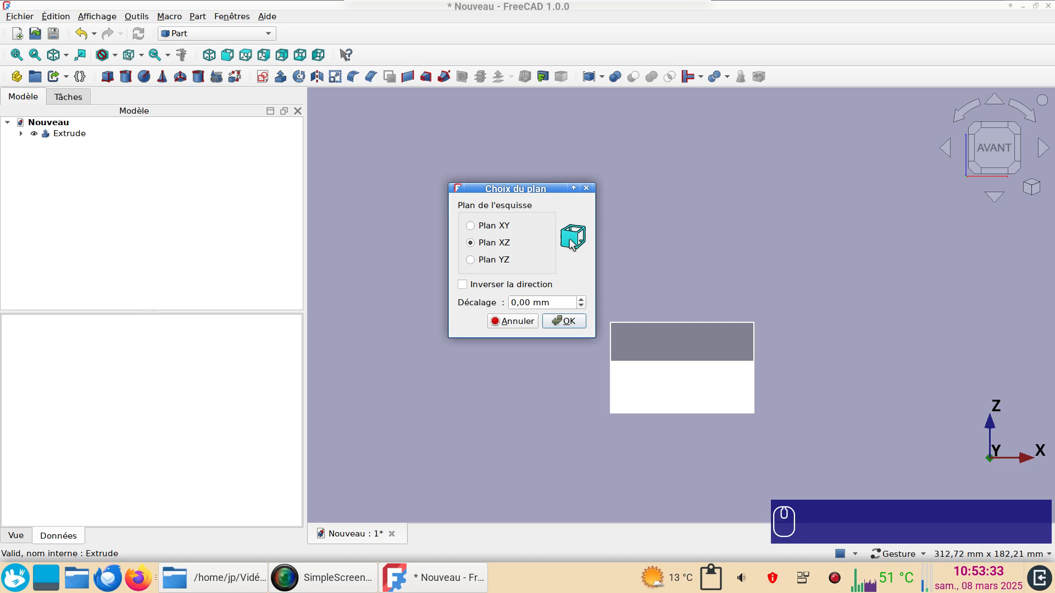
{"action": "left_click", "coordinate": [566, 322]}
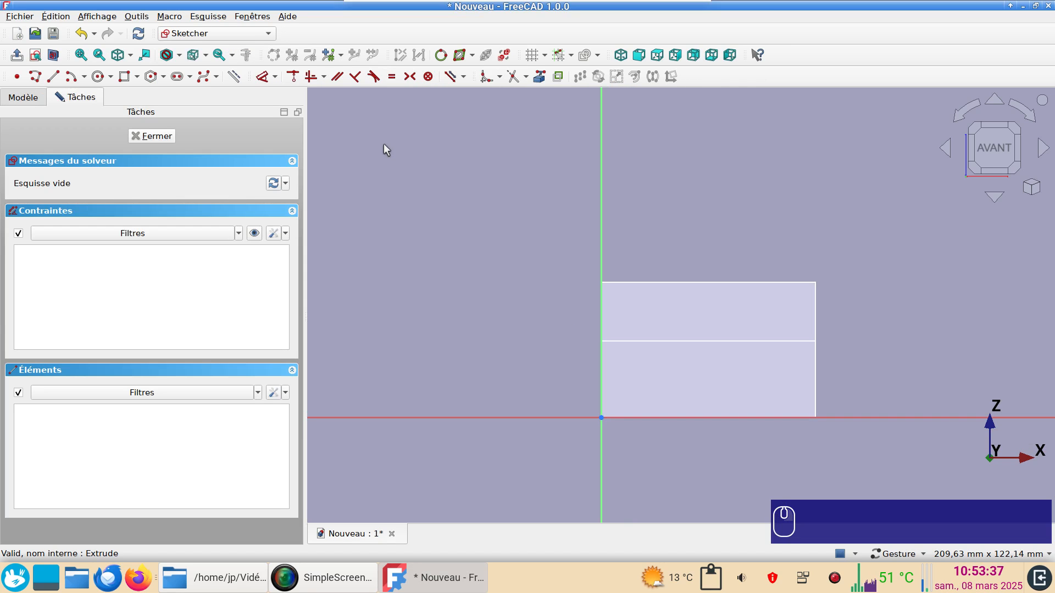
Reference the arch's upper edge as external geometry and draw a line about 52 mm long sloping from its inner end to the horizontal axis
{"action": "left_click", "coordinate": [539, 77]}
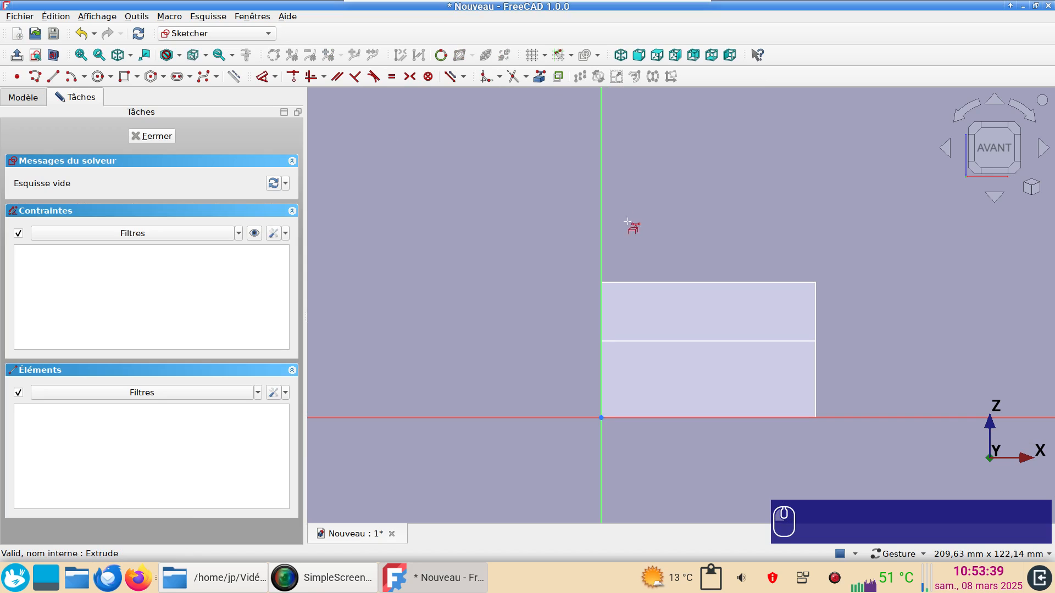
{"action": "left_click", "coordinate": [636, 282]}
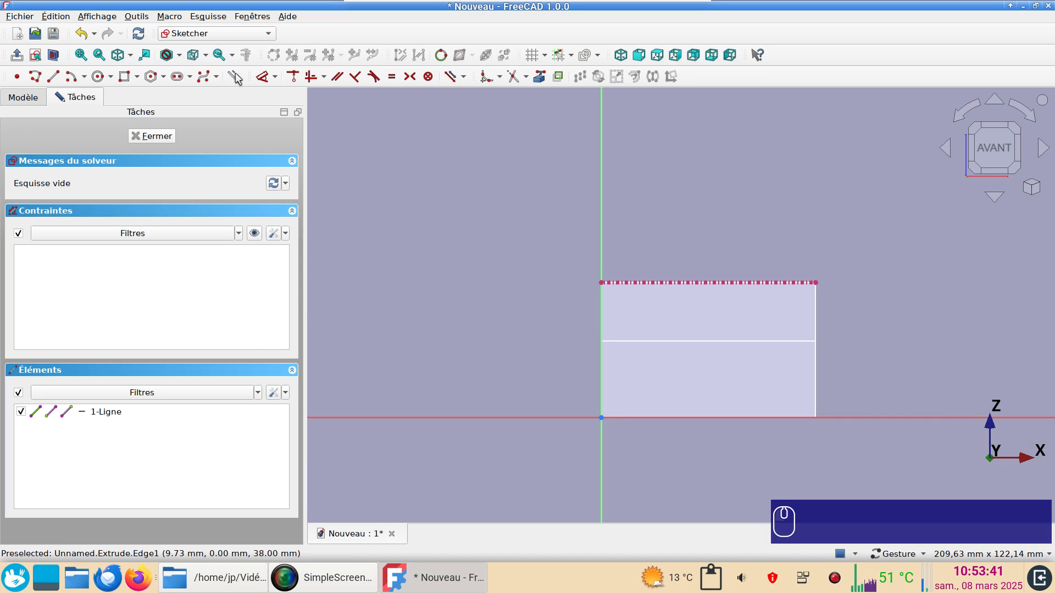
{"action": "left_click", "coordinate": [53, 78]}
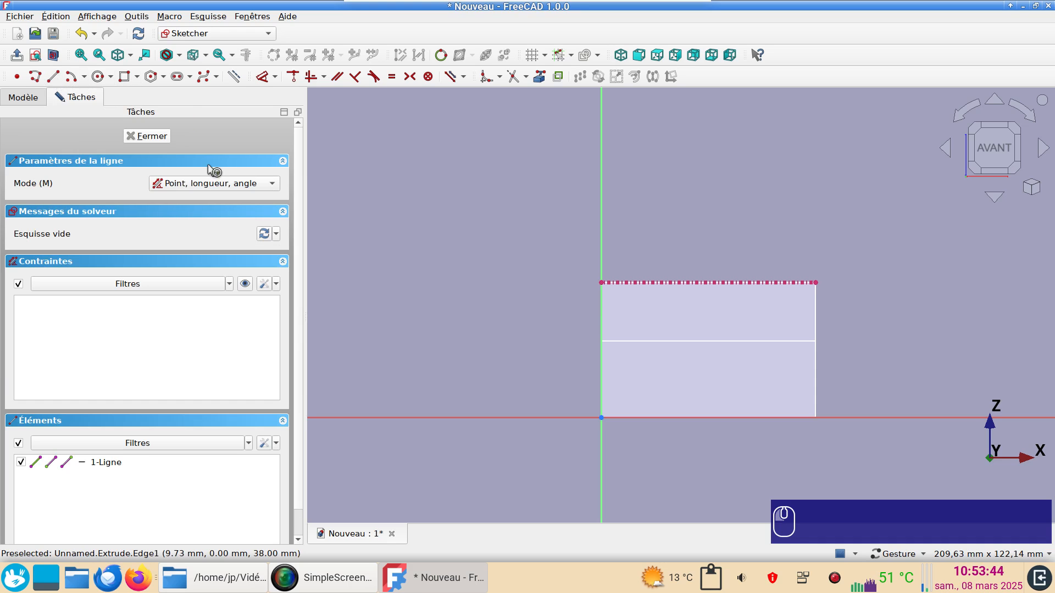
{"action": "left_click", "coordinate": [601, 283]}
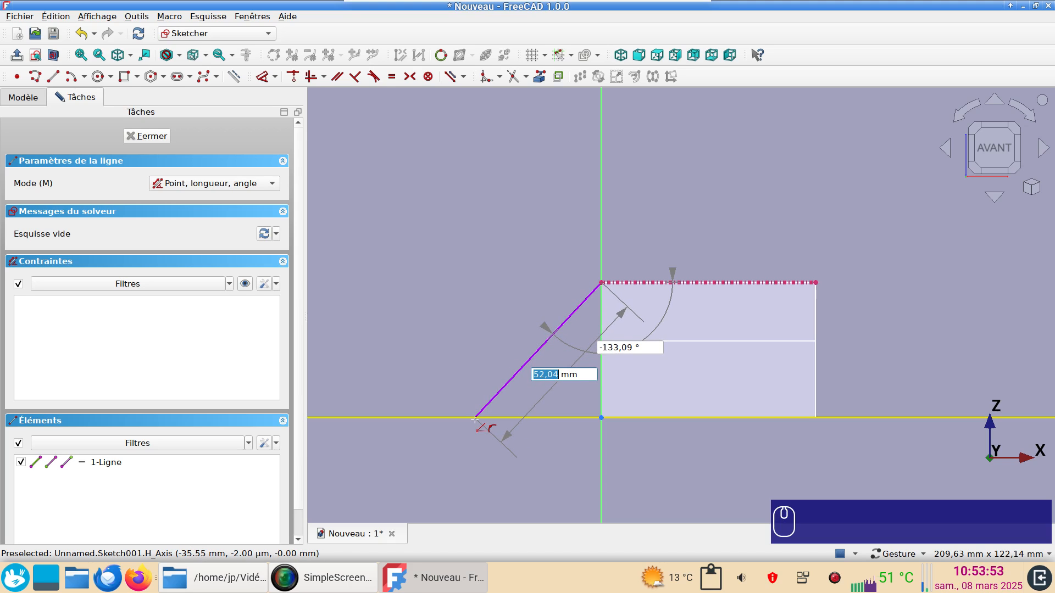
{"action": "left_click", "coordinate": [476, 418]}
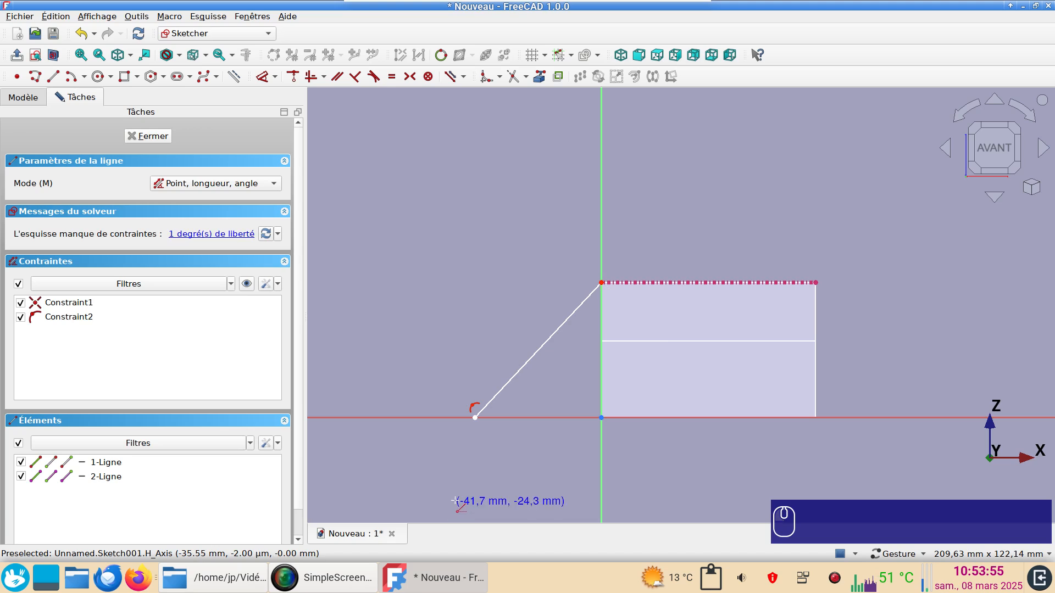
{"action": "right_click", "coordinate": [457, 496]}
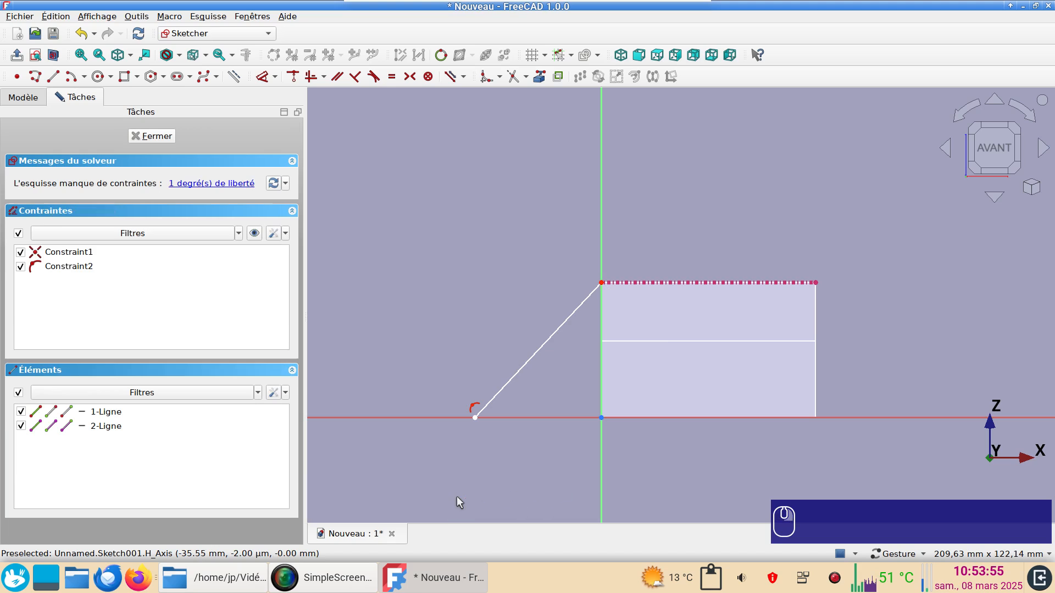
Constrain the angle between the sloping line and the horizontal axis to 45° and close the sketch
{"action": "left_click", "coordinate": [527, 365]}
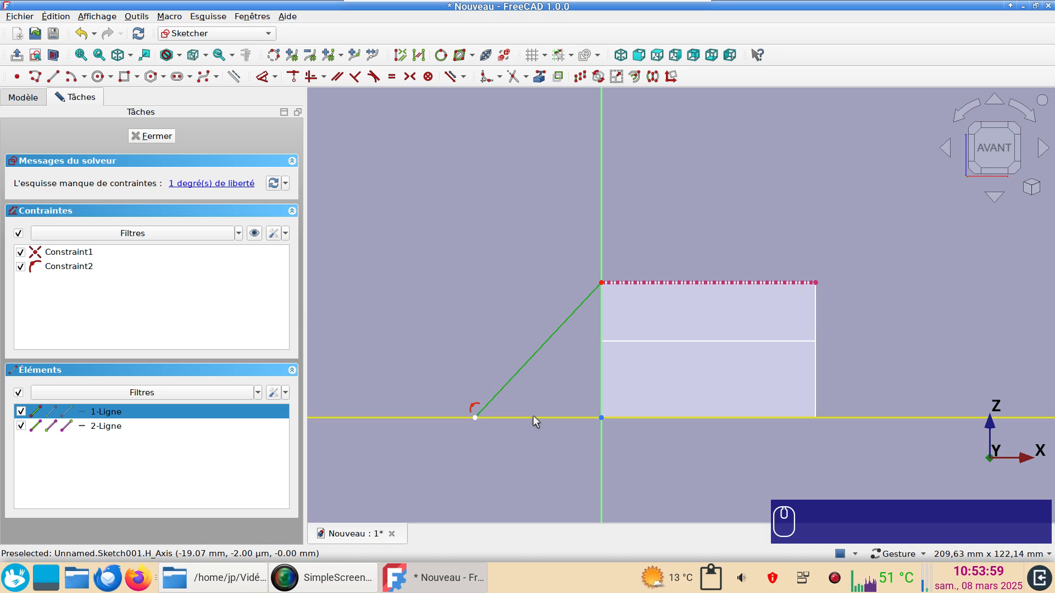
{"action": "left_click", "coordinate": [533, 418]}
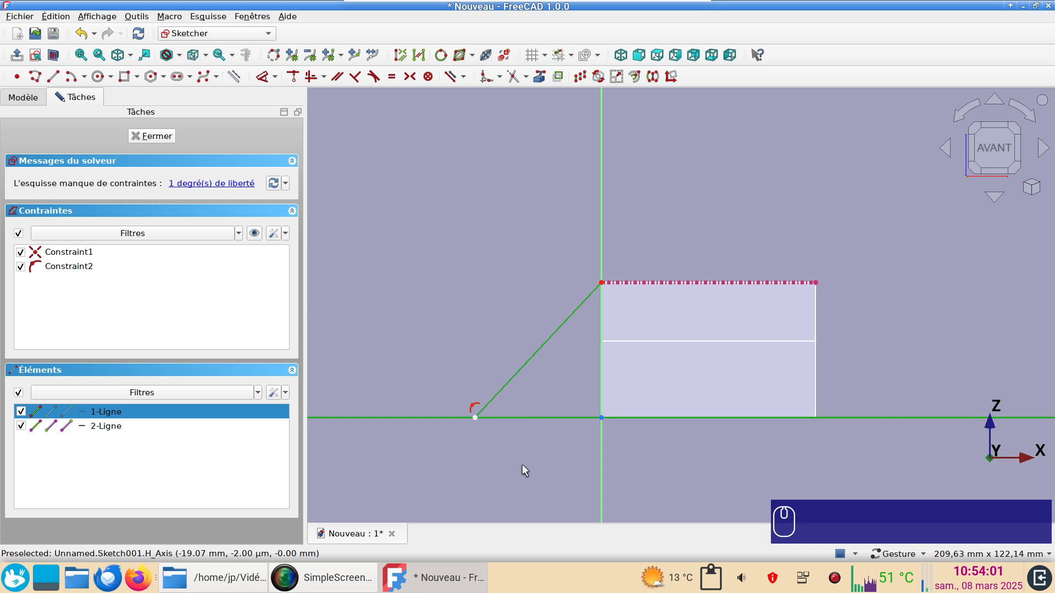
{"action": "left_click", "coordinate": [275, 76]}
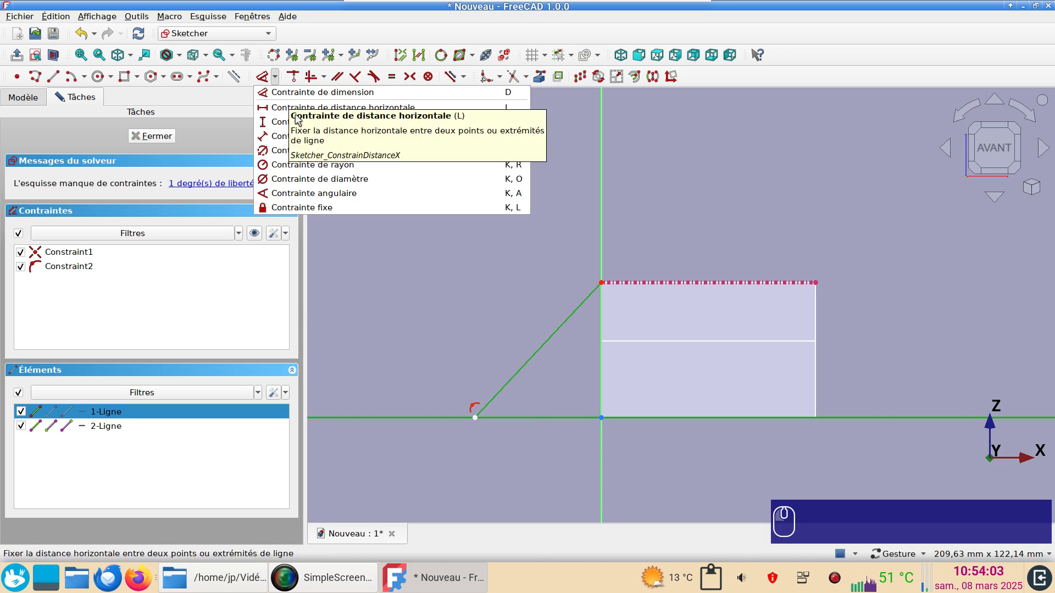
{"action": "left_click", "coordinate": [308, 193]}
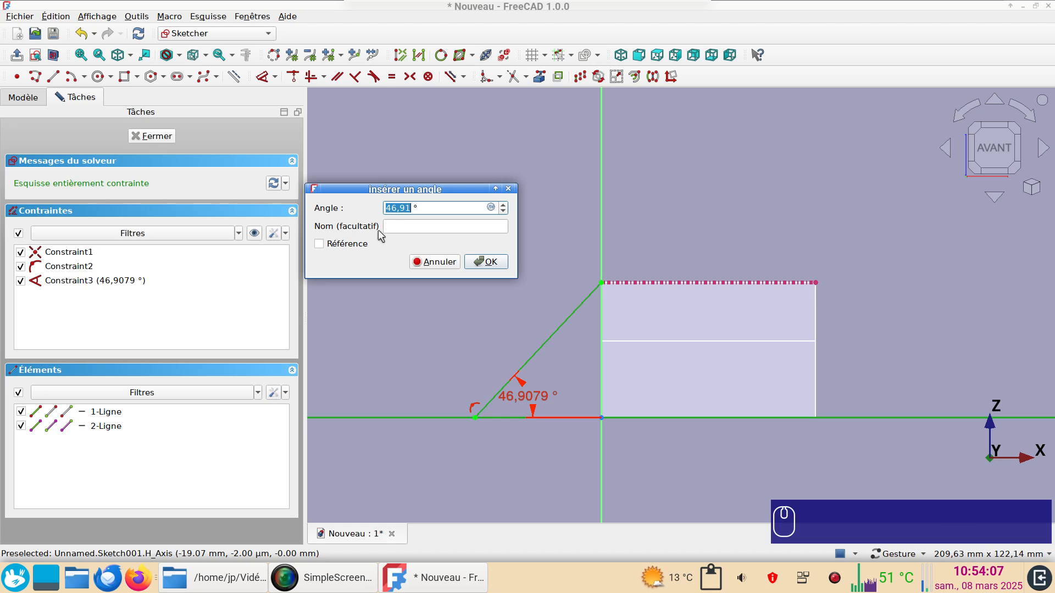
{"action": "type", "text": "45"}
{"action": "key", "text": "Return"}
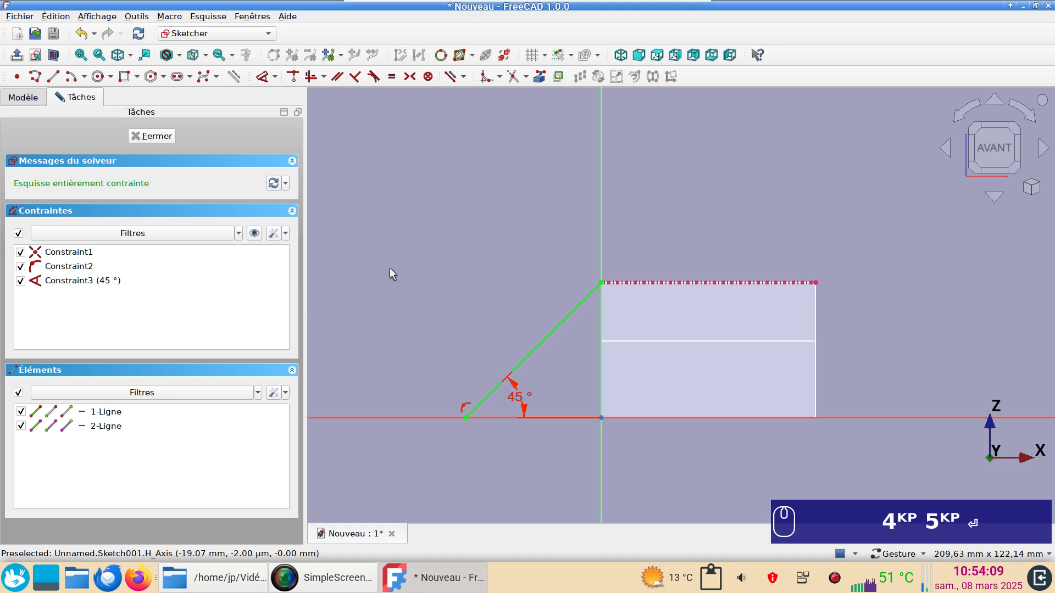
{"action": "left_click", "coordinate": [274, 236]}
{"action": "left_click", "coordinate": [384, 204]}
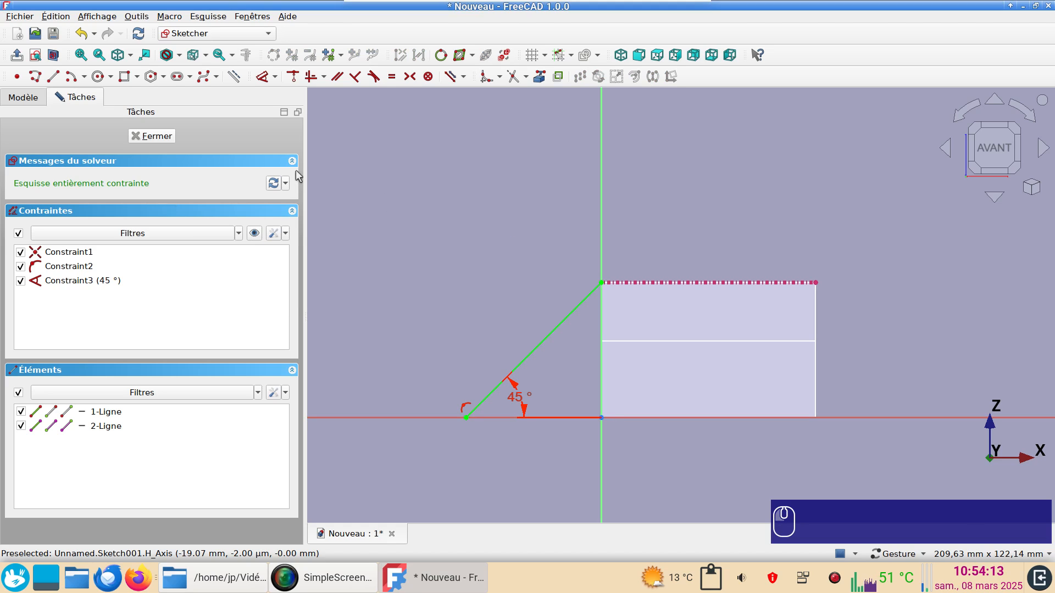
{"action": "left_click", "coordinate": [155, 137]}
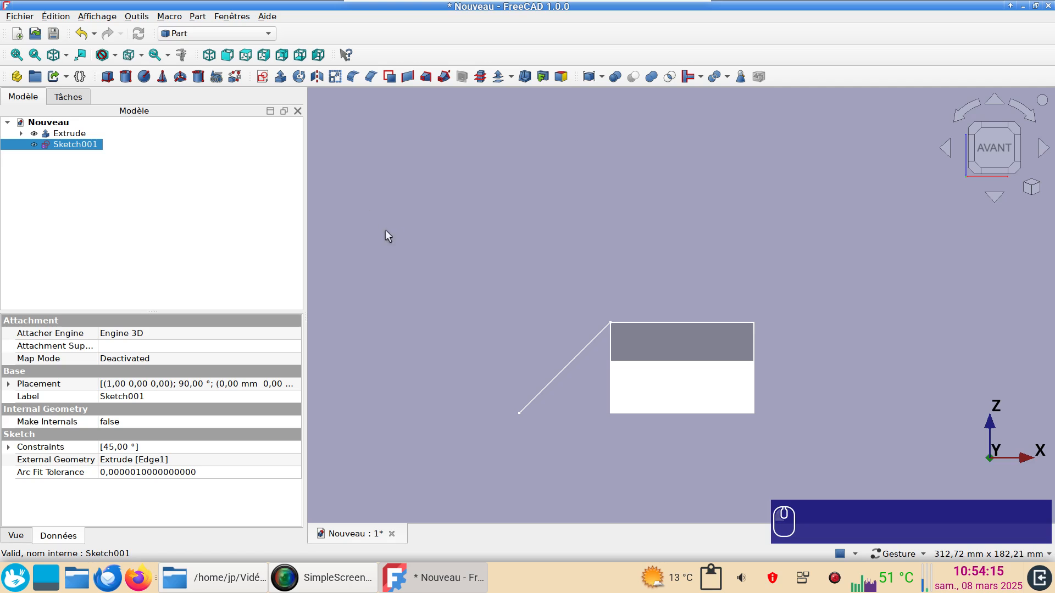
Extrude the sloping line's sketch 120 mm along its normal to form the inclined panel
{"action": "mouse_move", "coordinate": [390, 233]}
{"action": "left_mouse_down"}
{"action": "mouse_move", "coordinate": [574, 266]}
{"action": "mouse_move", "coordinate": [514, 252]}
{"action": "left_mouse_up"}
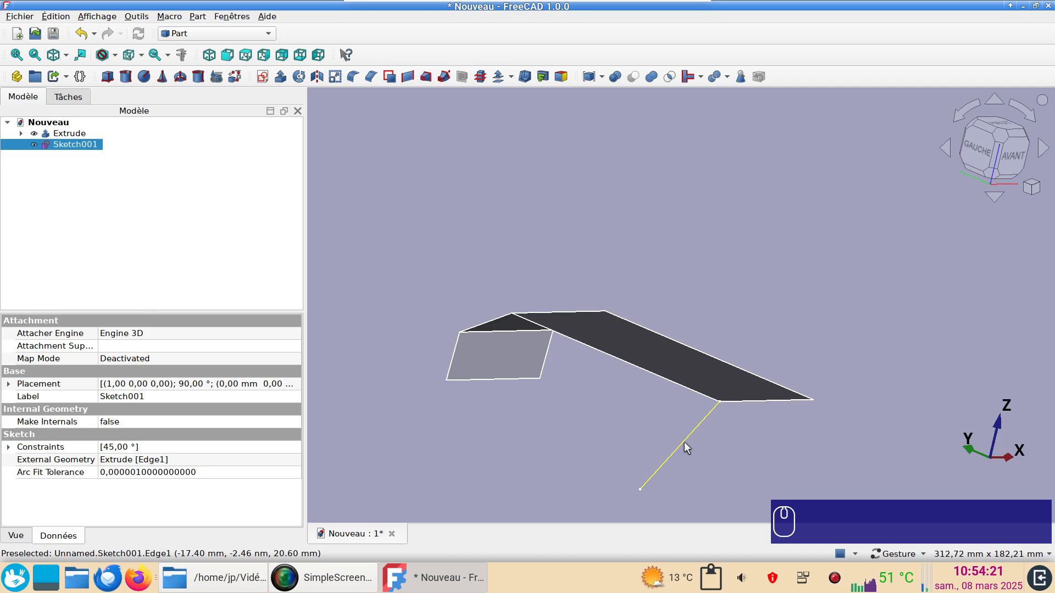
{"action": "left_click", "coordinate": [281, 79]}
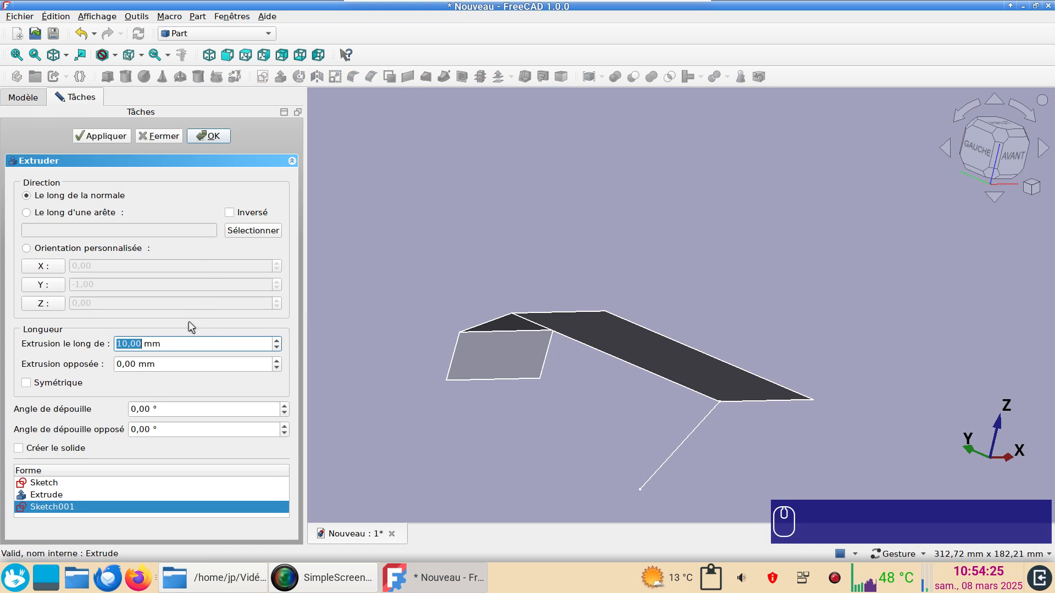
{"action": "type", "text": "120"}
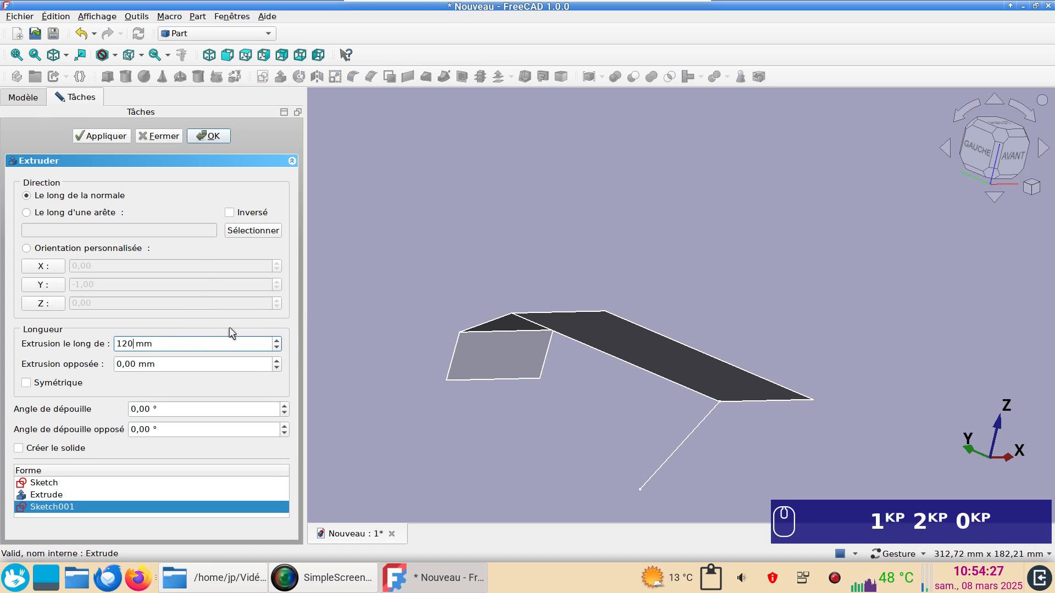
{"action": "left_click", "coordinate": [213, 136]}
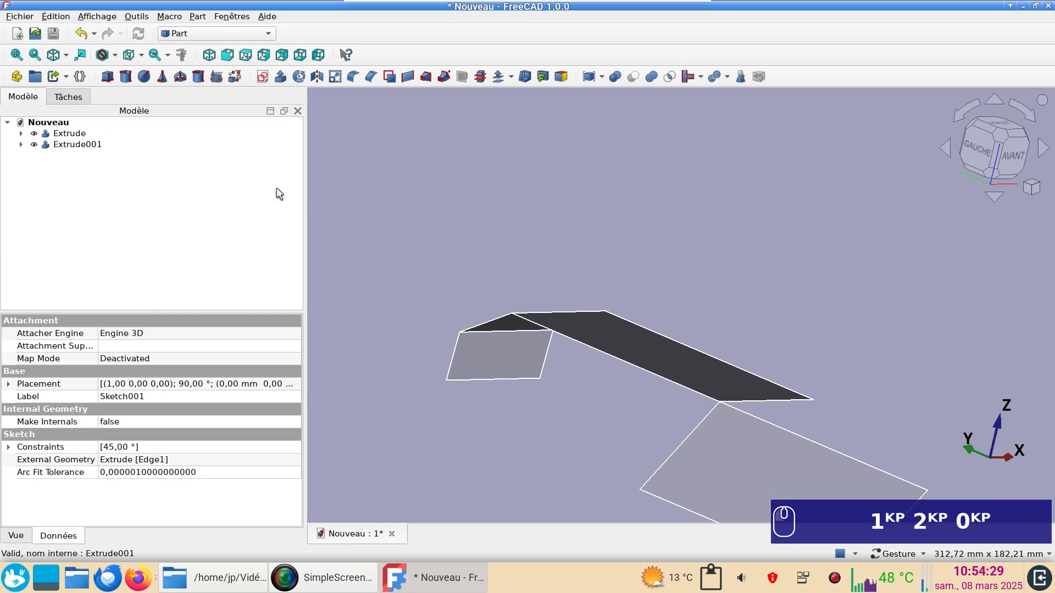
Reverse the inclined panel's extrusion direction by setting its Reversed property to true
{"action": "left_click", "coordinate": [72, 145]}
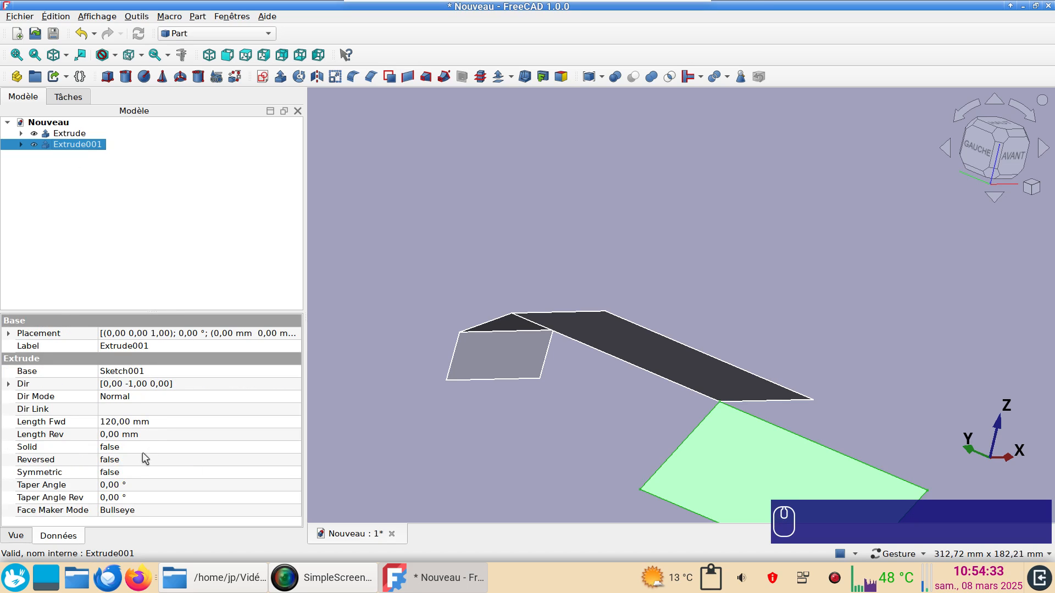
{"action": "left_click", "coordinate": [131, 465]}
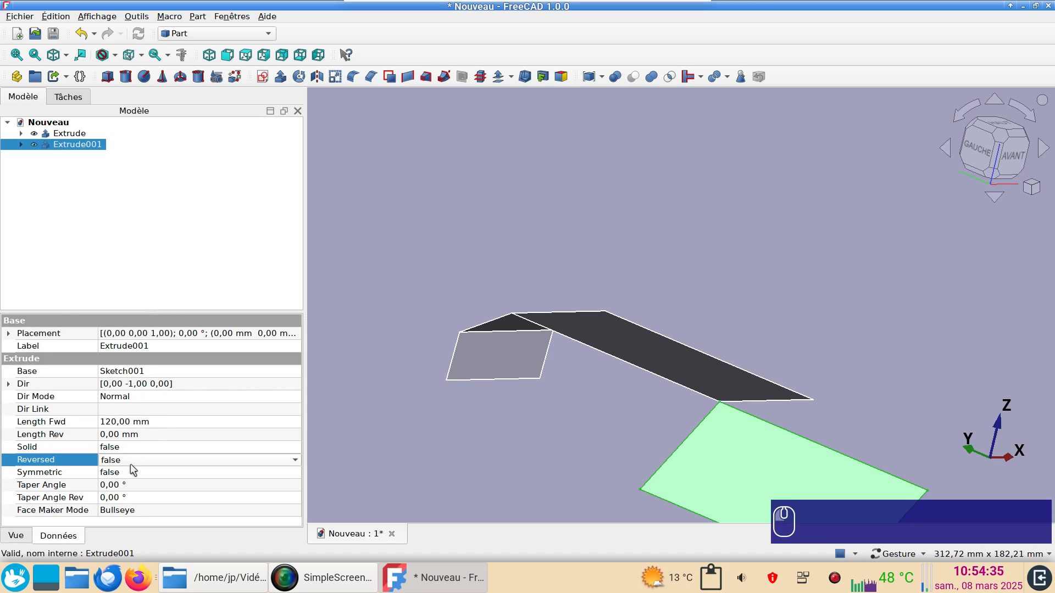
{"action": "left_click", "coordinate": [132, 464]}
{"action": "left_click", "coordinate": [134, 476]}
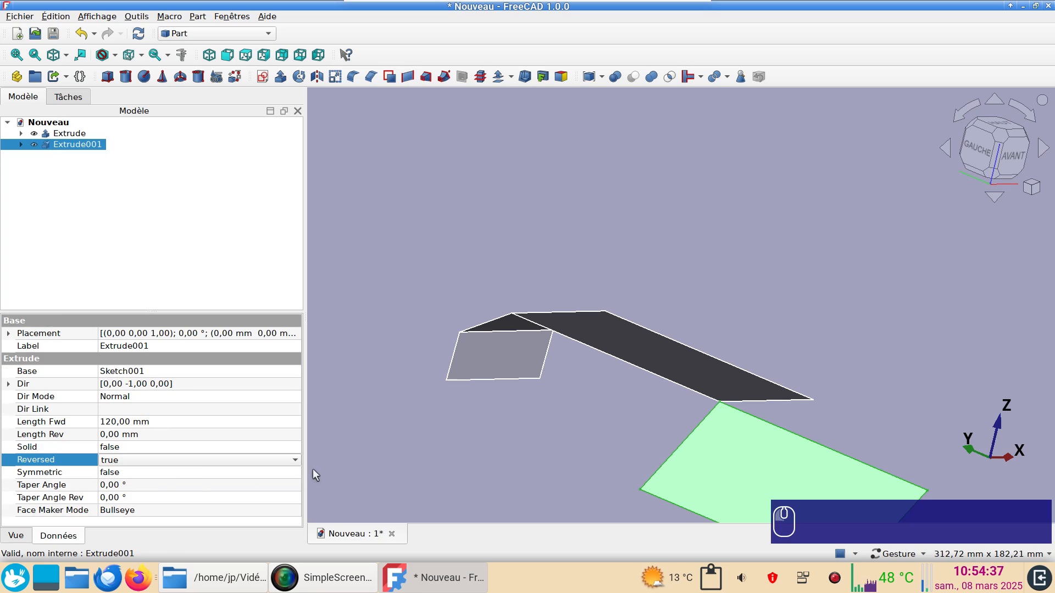
Create a ruled surface between the inclined panel's end edge and the adjacent sloping end edge of the arch
{"action": "left_click", "coordinate": [318, 471]}
{"action": "left_click_drag", "start_coordinate": [403, 405], "coordinate": [497, 329]}
{"action": "right_click_drag", "start_coordinate": [497, 329], "coordinate": [792, 279]}
{"action": "left_click_drag", "start_coordinate": [792, 279], "coordinate": [666, 226]}
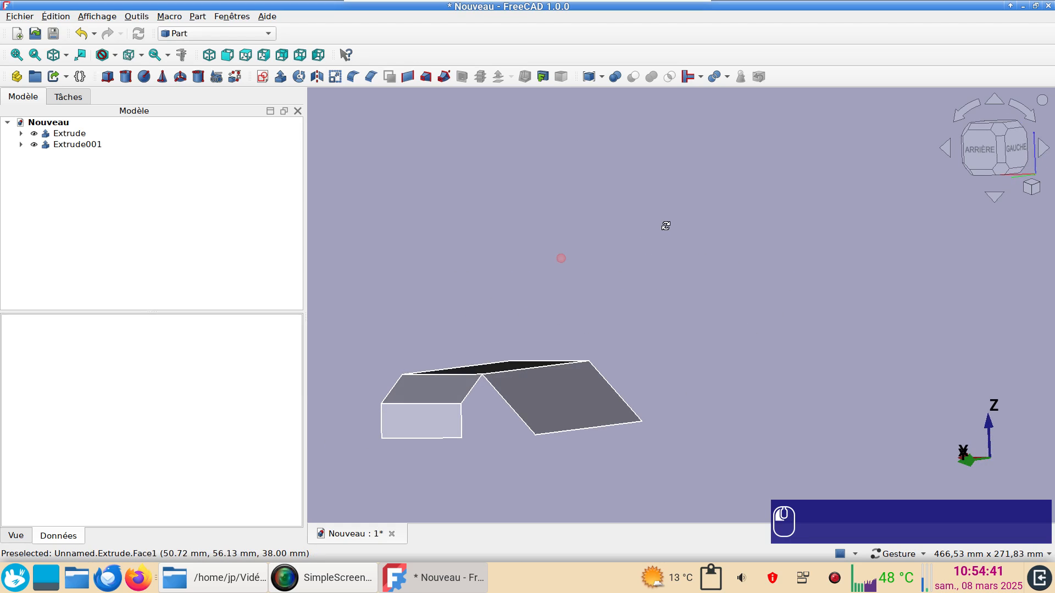
{"action": "scroll", "coordinate": [645, 330], "scroll_direction": "up", "scroll_amount": 1}
{"action": "right_click_drag", "start_coordinate": [619, 335], "coordinate": [730, 278]}
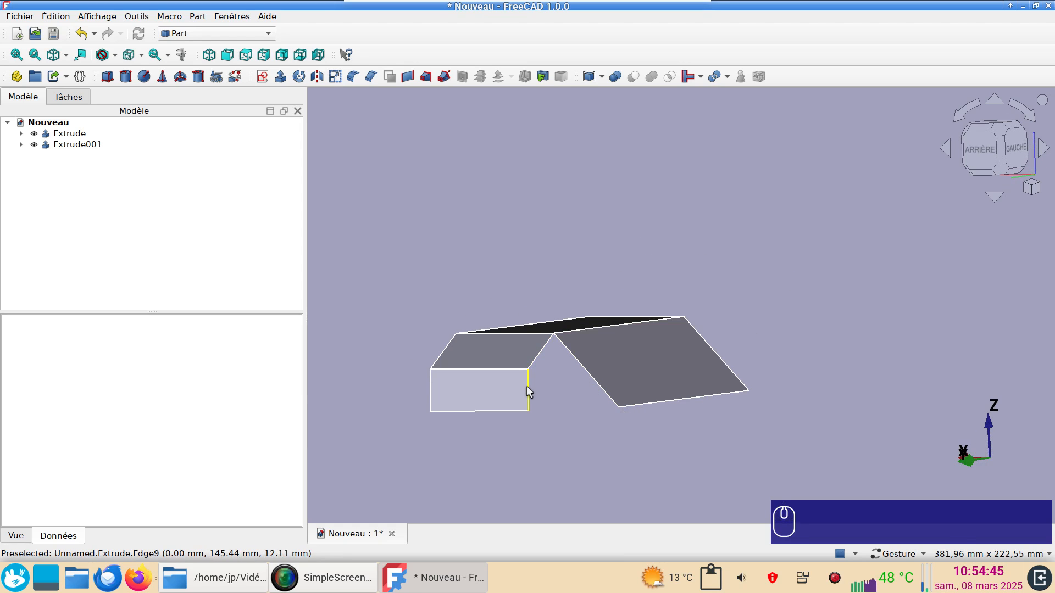
{"action": "scroll", "coordinate": [831, 414], "scroll_direction": "up", "scroll_amount": 2}
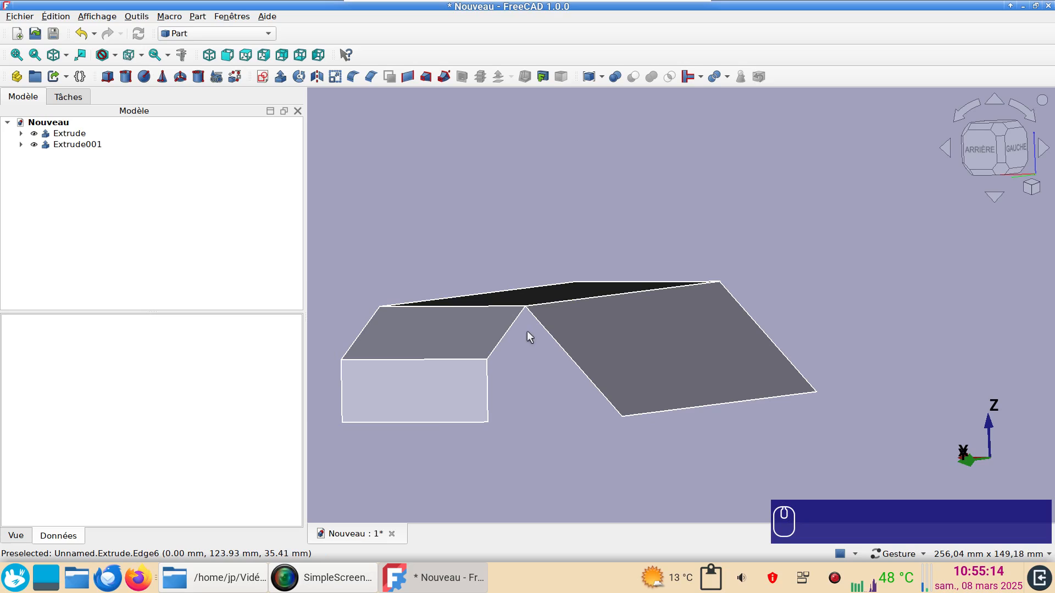
{"action": "left_click", "coordinate": [547, 335]}
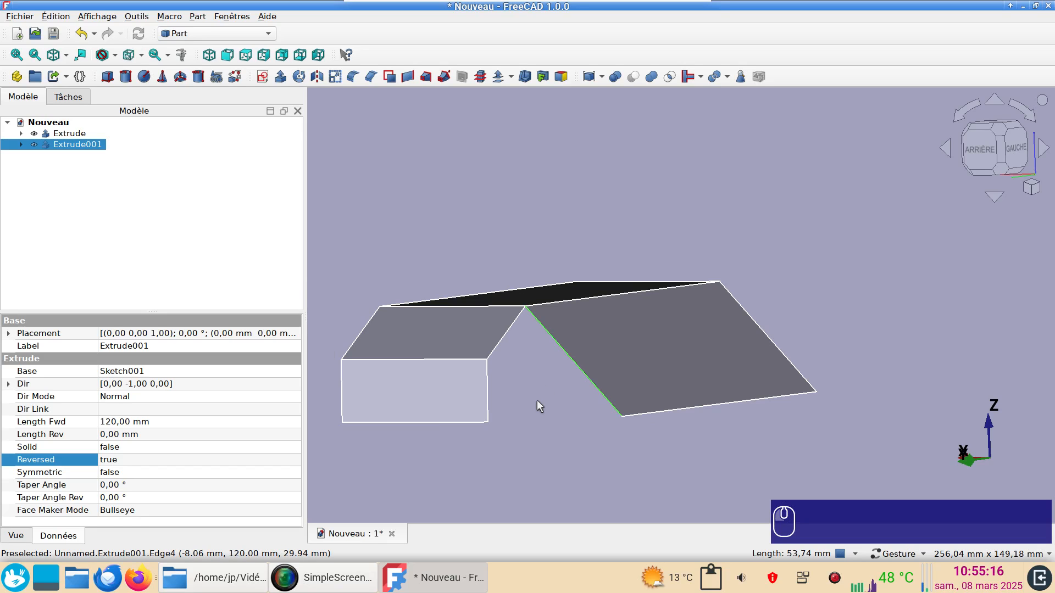
{"action": "left_click", "coordinate": [504, 343], "text": "ctrl"}
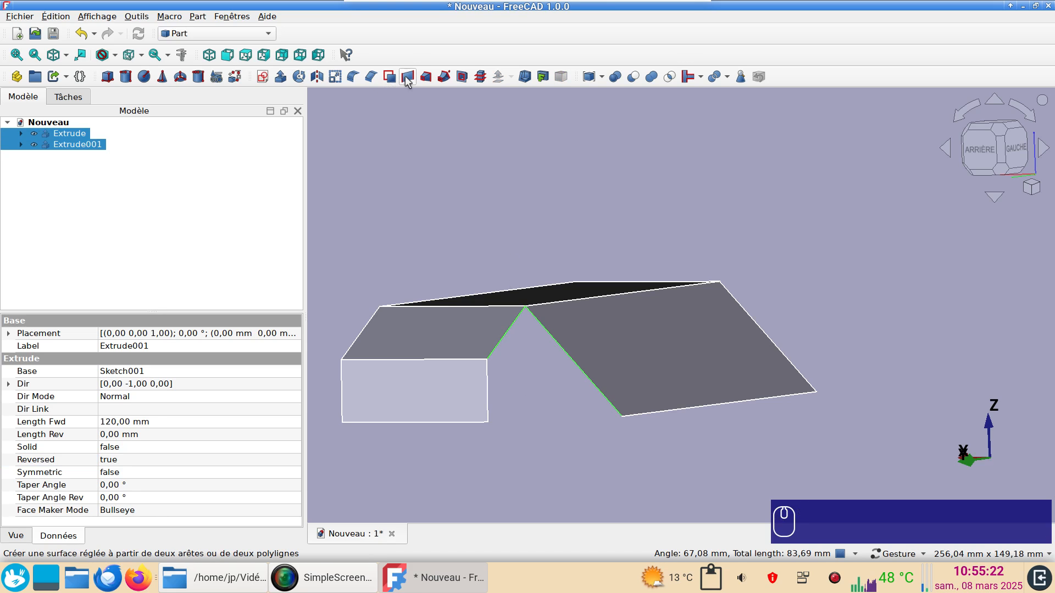
{"action": "left_click", "coordinate": [407, 77]}
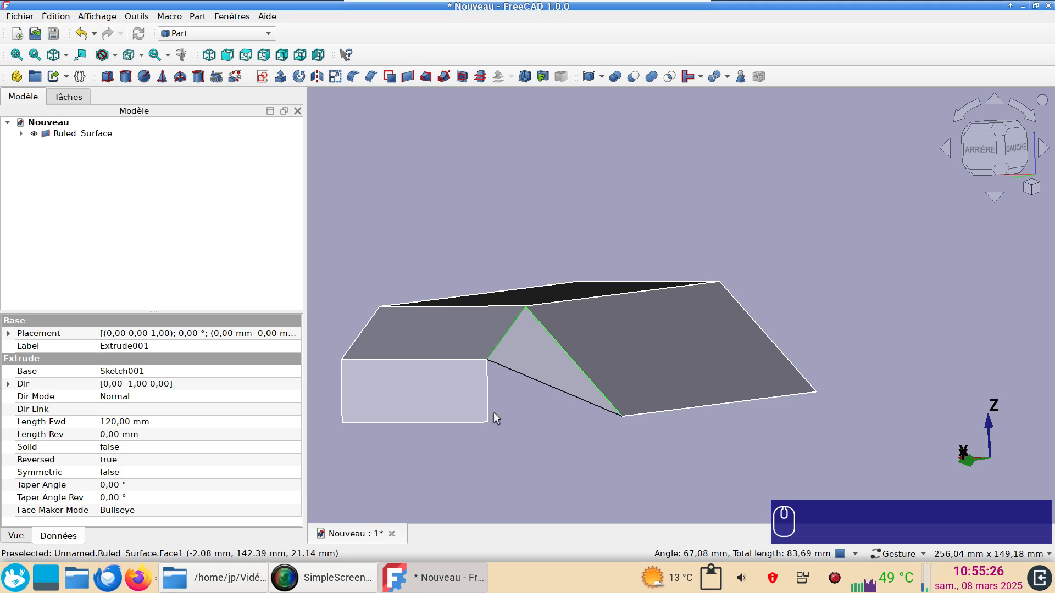
Create a second ruled surface between the first triangular face's free edge and the vertical end edge of the arch
{"action": "left_click", "coordinate": [537, 384]}
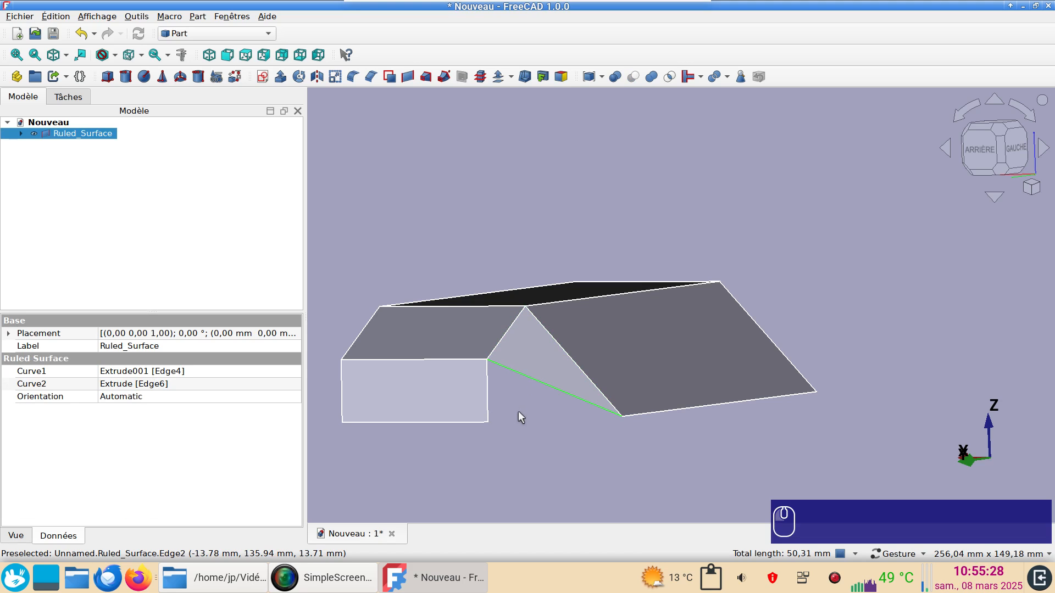
{"action": "left_click", "coordinate": [488, 404], "text": "ctrl"}
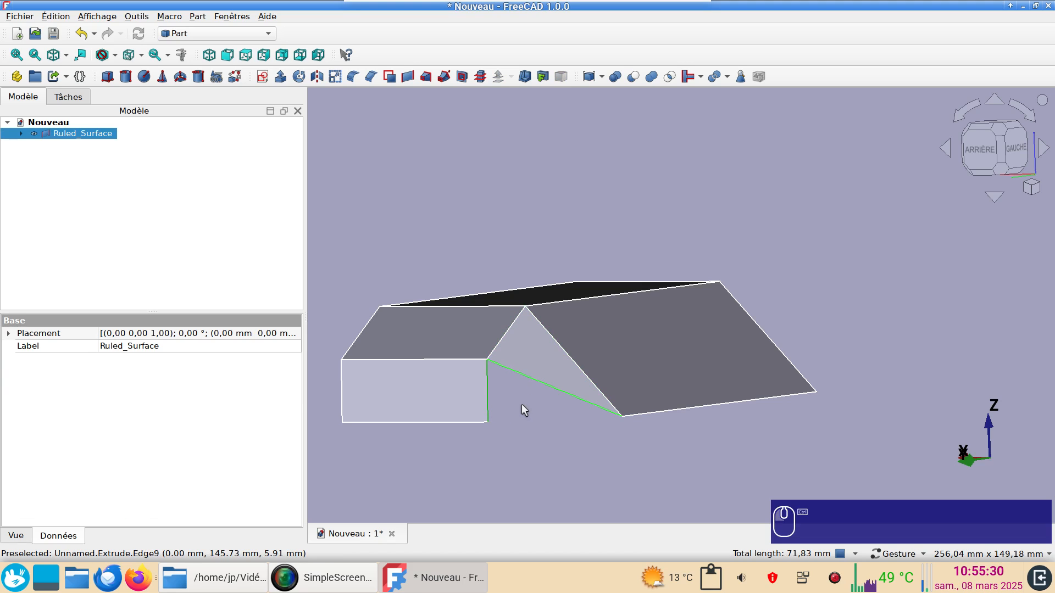
{"action": "left_click", "coordinate": [407, 78]}
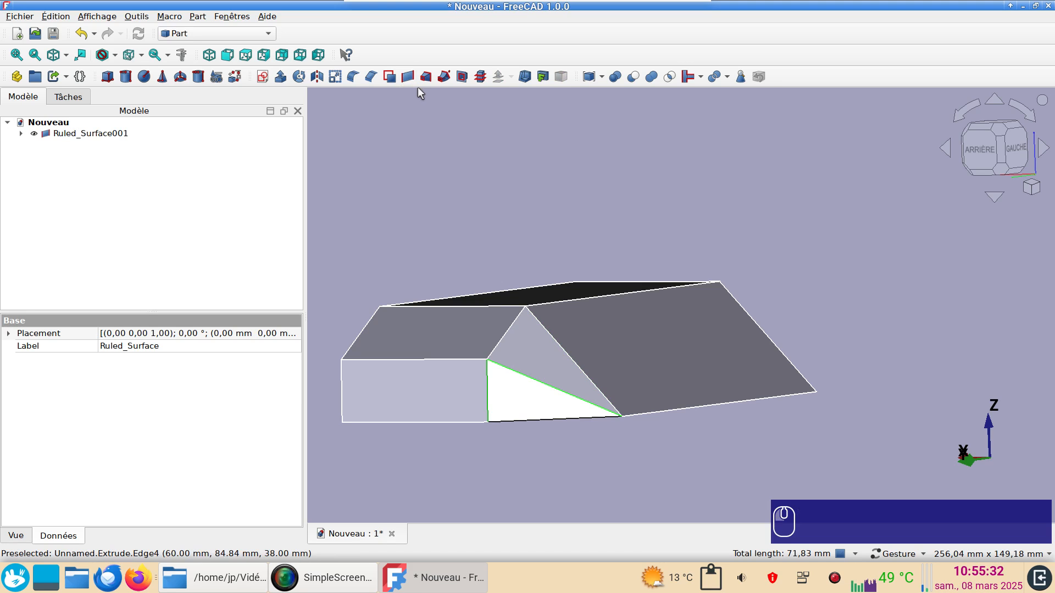
Offset the arched extrusion in 3D by -2 mm and fill the offset to give it thickness
{"action": "left_click_drag", "start_coordinate": [609, 446], "coordinate": [661, 302]}
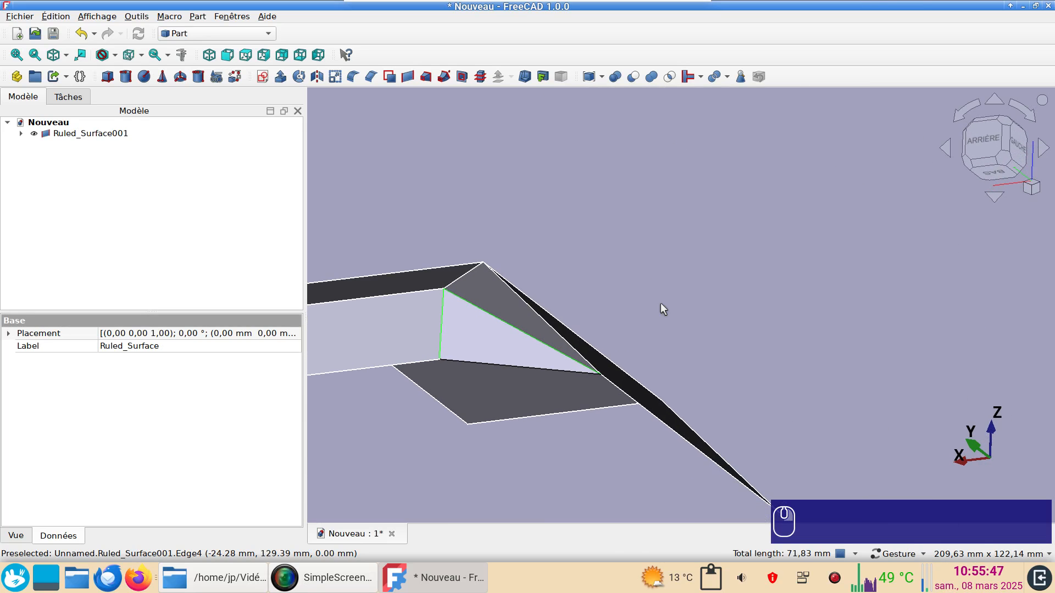
{"action": "left_click", "coordinate": [508, 380]}
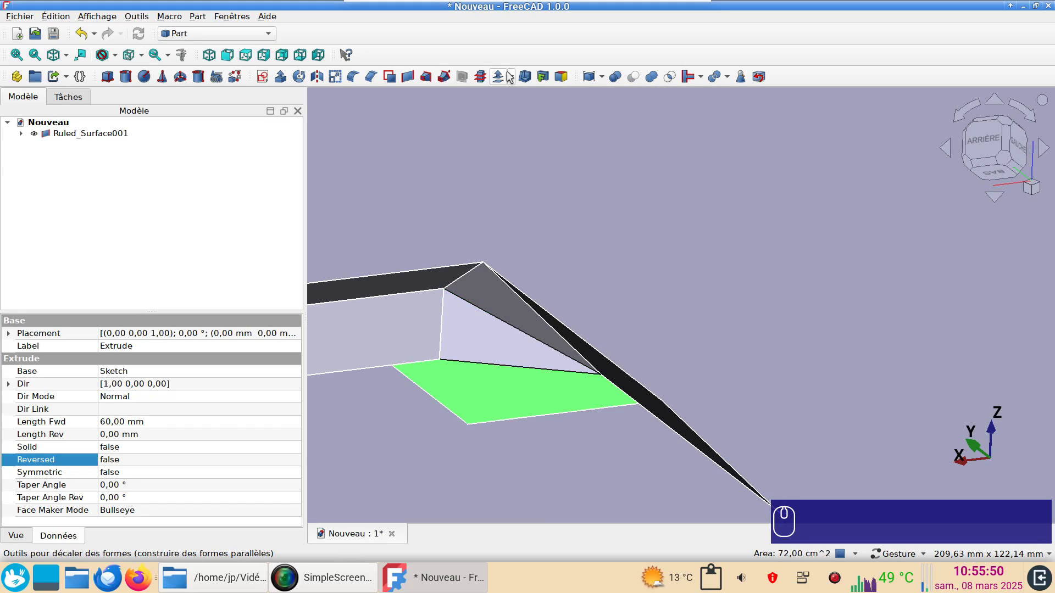
{"action": "left_click", "coordinate": [512, 77]}
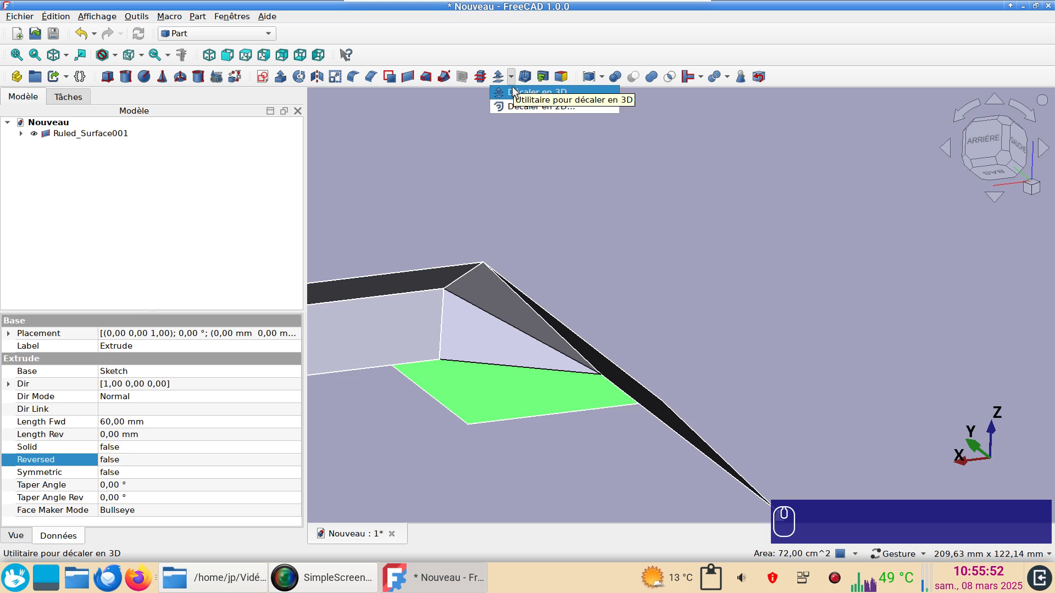
{"action": "left_click", "coordinate": [516, 89]}
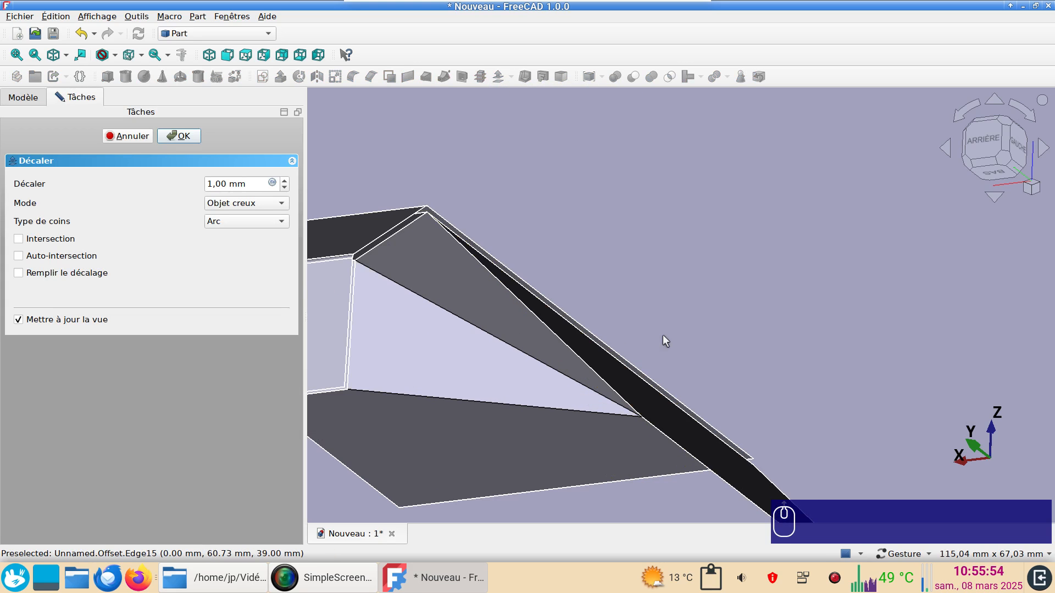
{"action": "left_click_drag", "start_coordinate": [655, 337], "coordinate": [485, 345]}
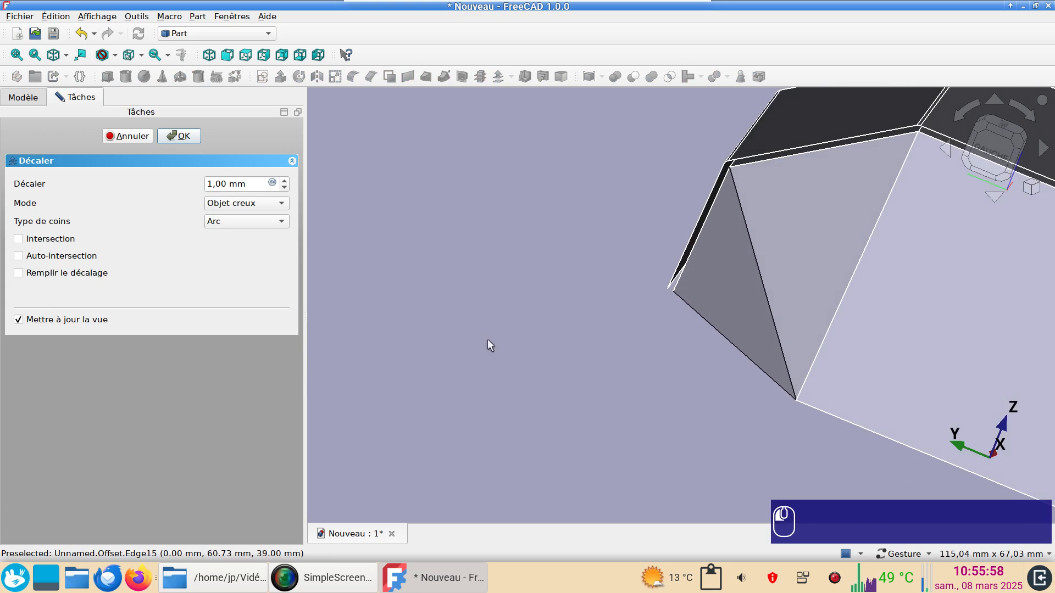
{"action": "right_click_drag", "start_coordinate": [585, 309], "coordinate": [274, 330]}
{"action": "scroll", "coordinate": [714, 322], "scroll_direction": "up", "scroll_amount": 2}
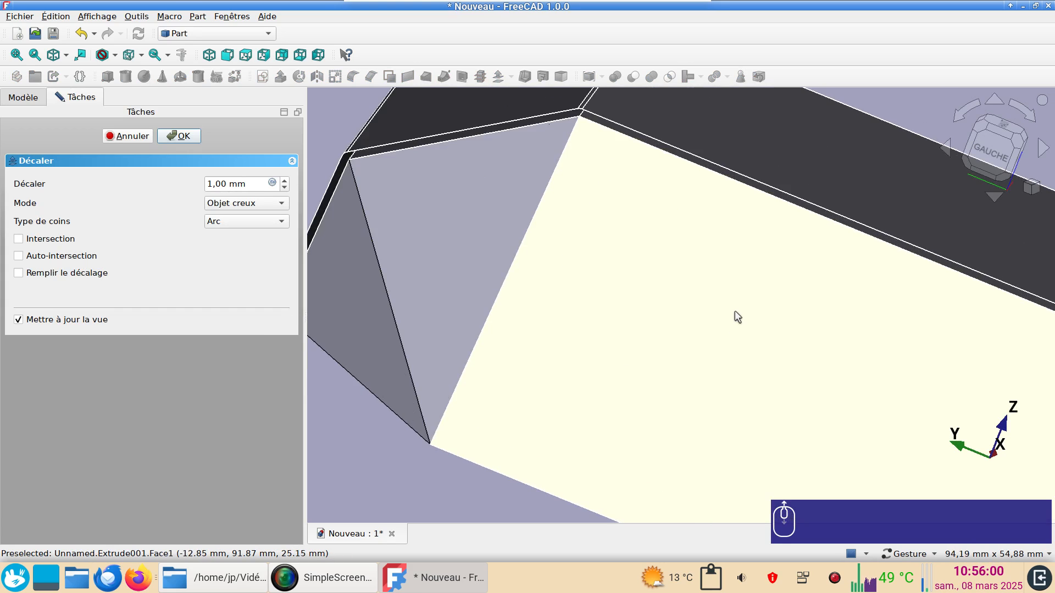
{"action": "right_click_drag", "start_coordinate": [671, 282], "coordinate": [673, 408]}
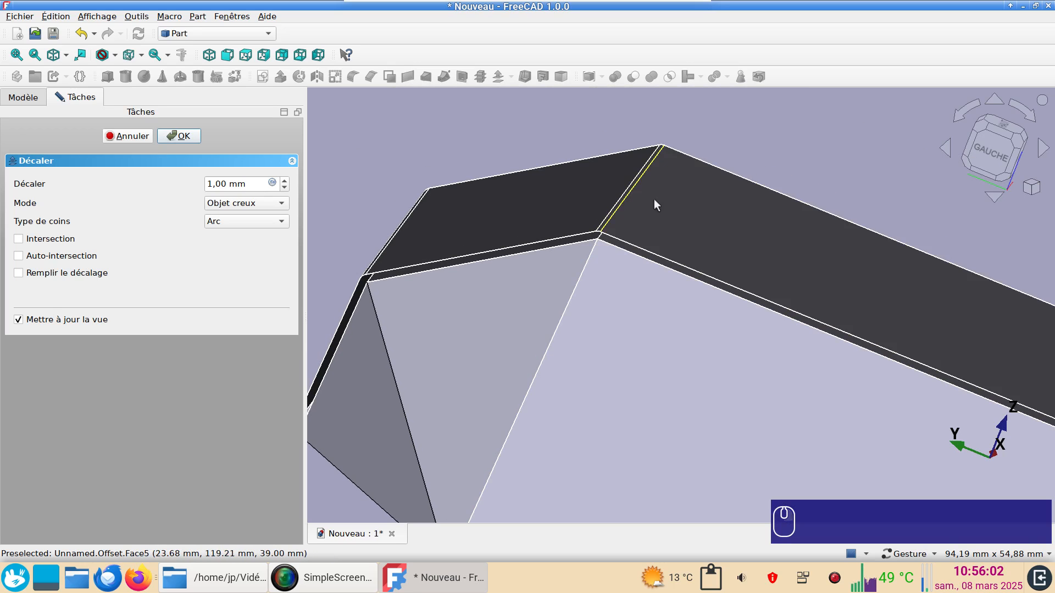
{"action": "left_click_drag", "start_coordinate": [256, 186], "coordinate": [110, 163]}
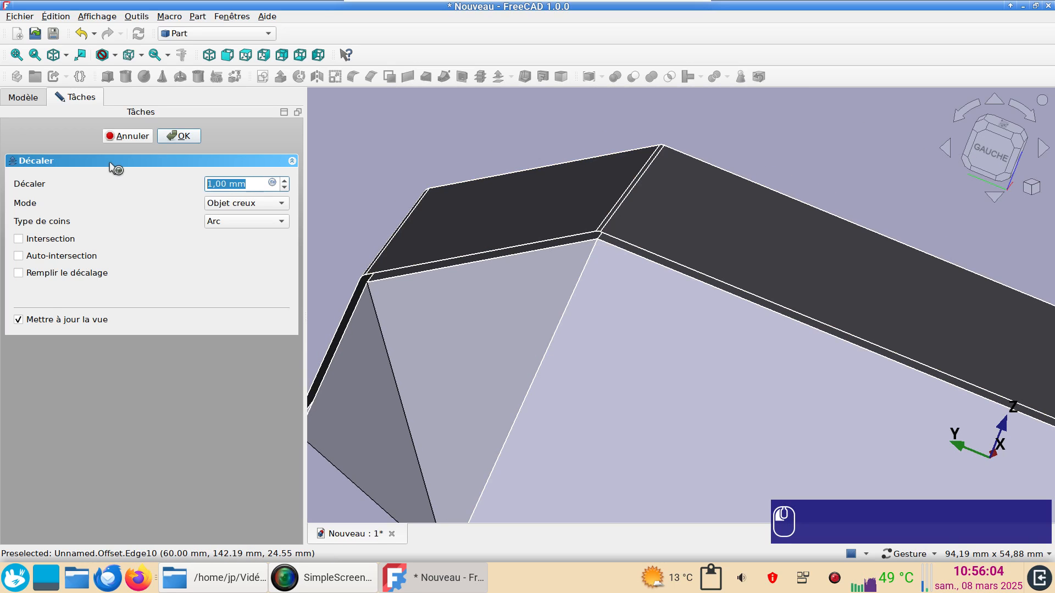
{"action": "type", "text": "-2"}
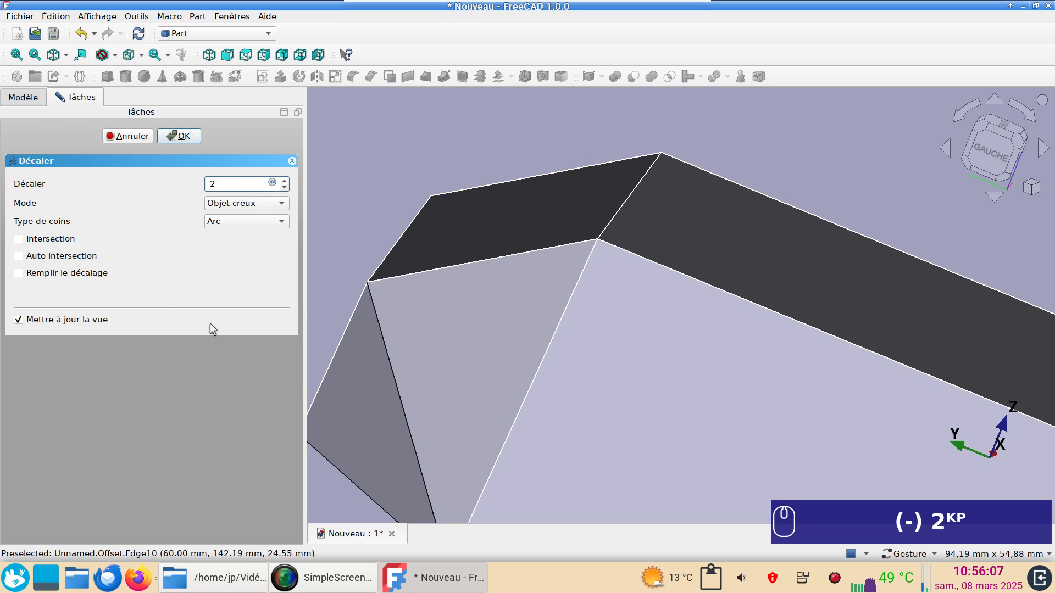
{"action": "left_click_drag", "start_coordinate": [332, 301], "coordinate": [696, 353]}
{"action": "right_click_drag", "start_coordinate": [346, 262], "coordinate": [901, 215]}
{"action": "right_click_drag", "start_coordinate": [498, 285], "coordinate": [898, 212]}
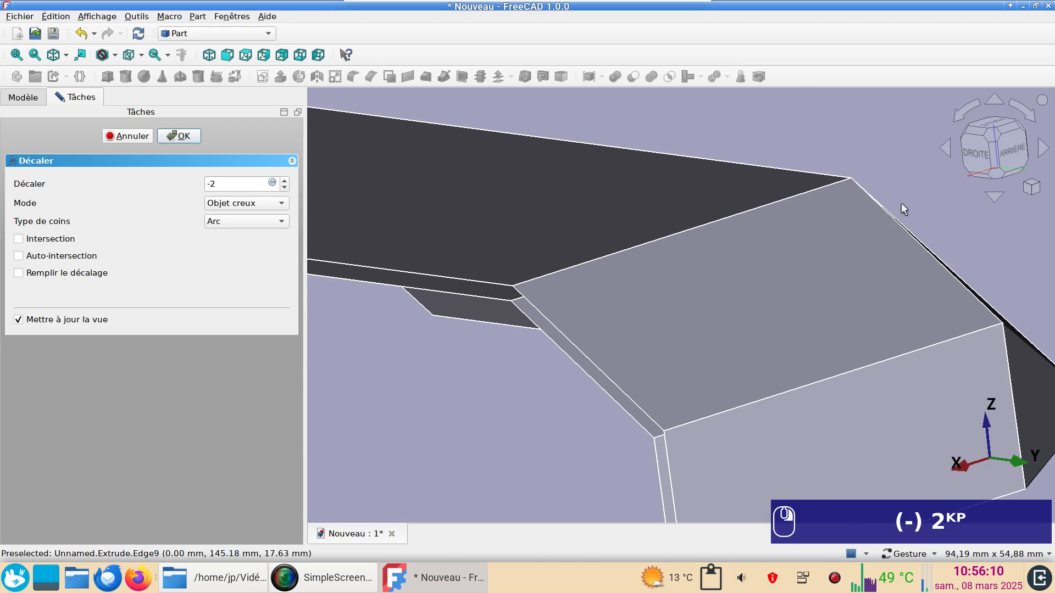
{"action": "left_click", "coordinate": [19, 273]}
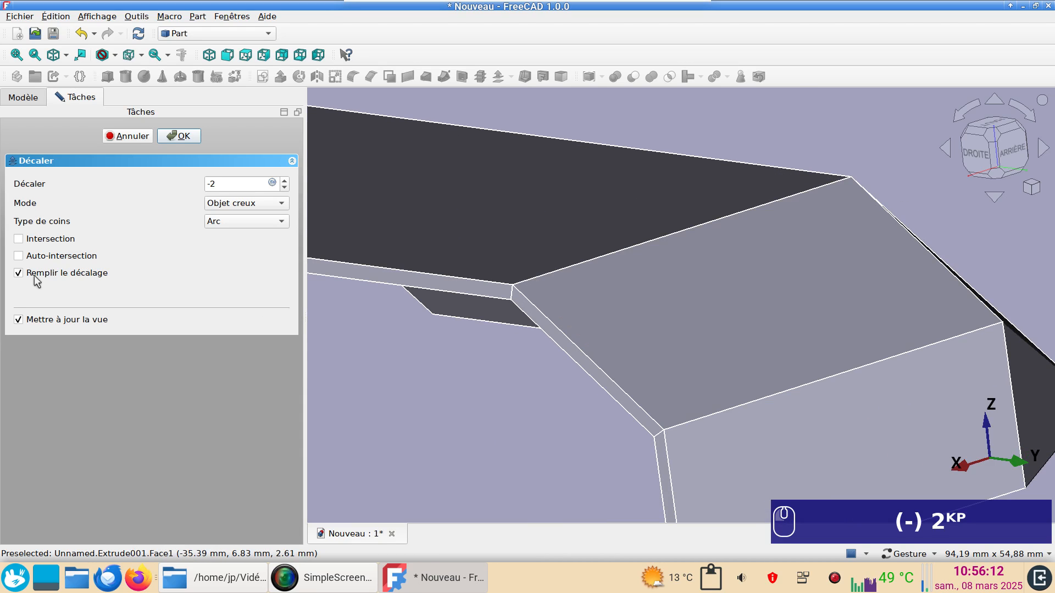
{"action": "left_click", "coordinate": [185, 136]}
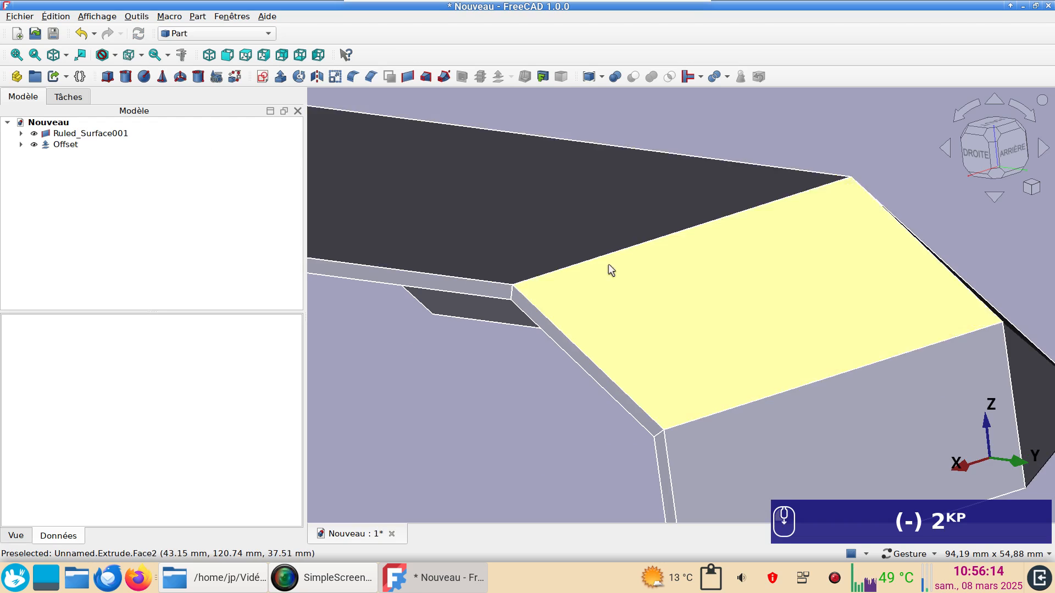
Offset the inclined panel in 3D by -2 mm with the offset filled
{"action": "scroll", "coordinate": [632, 274], "scroll_direction": "down", "scroll_amount": 5}
{"action": "left_click_drag", "start_coordinate": [673, 285], "coordinate": [165, 220]}
{"action": "left_click", "coordinate": [694, 220]}
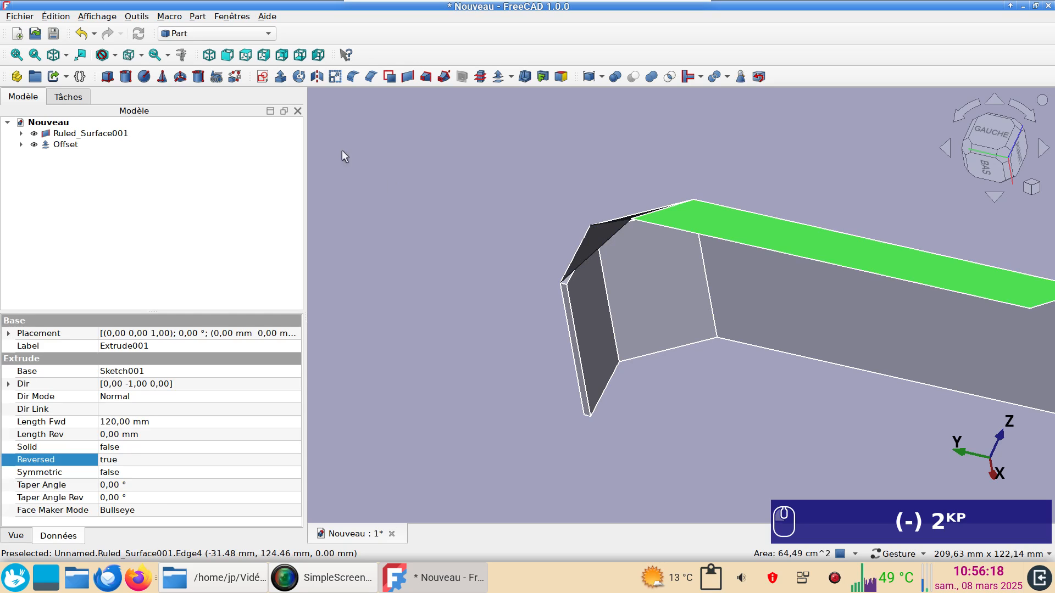
{"action": "left_click", "coordinate": [499, 77]}
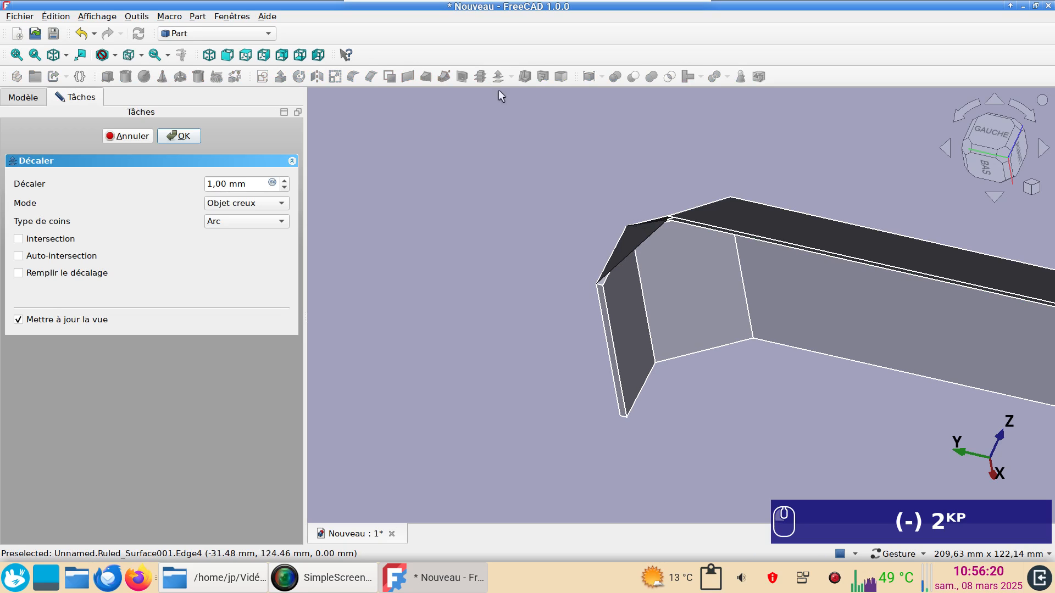
{"action": "left_click_drag", "start_coordinate": [258, 185], "coordinate": [164, 168]}
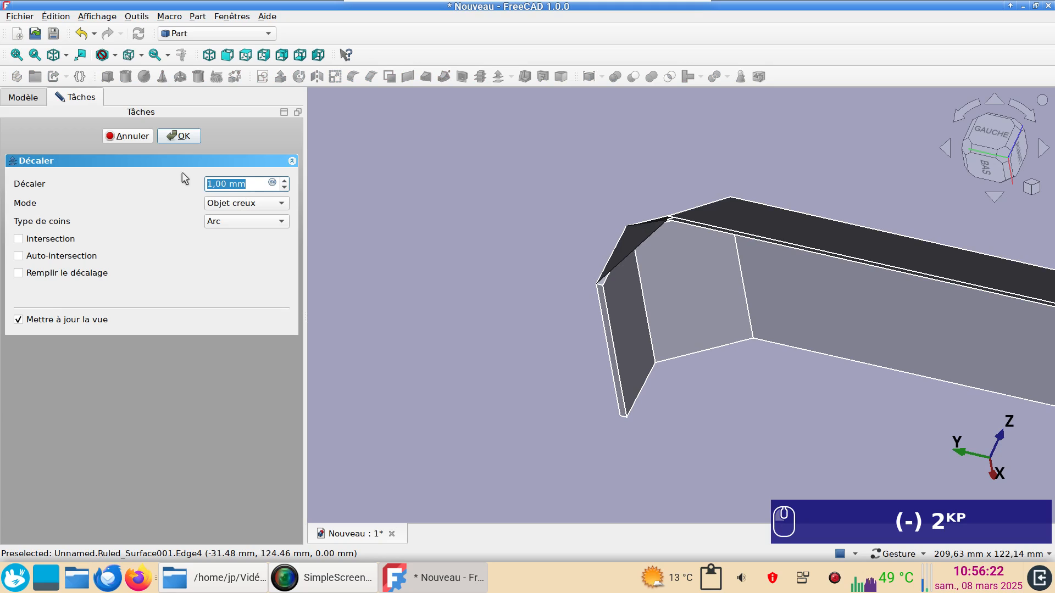
{"action": "type", "text": "-"}
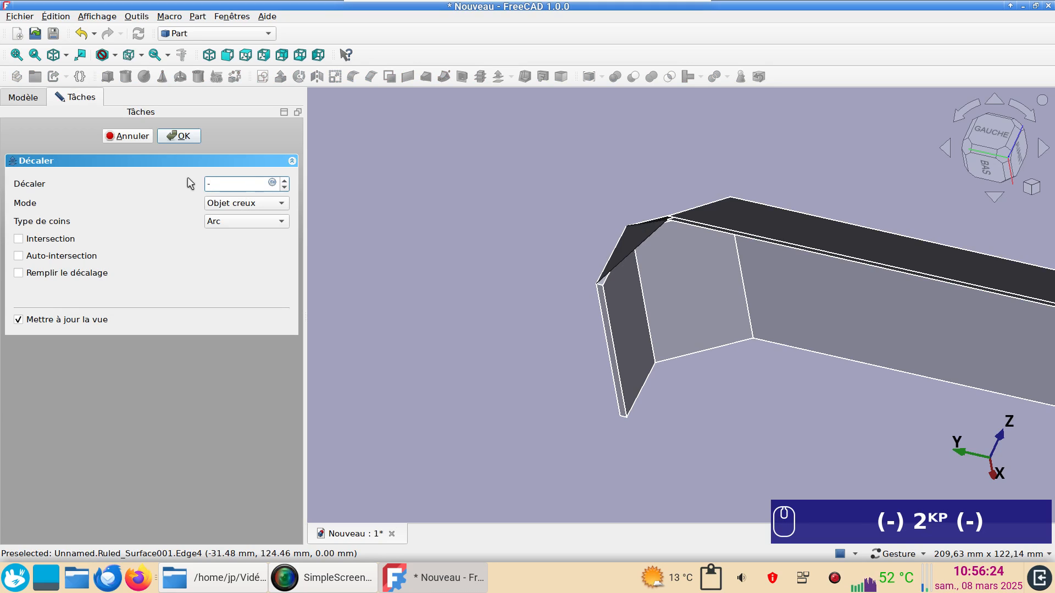
{"action": "type", "text": "2"}
{"action": "left_click", "coordinate": [30, 275]}
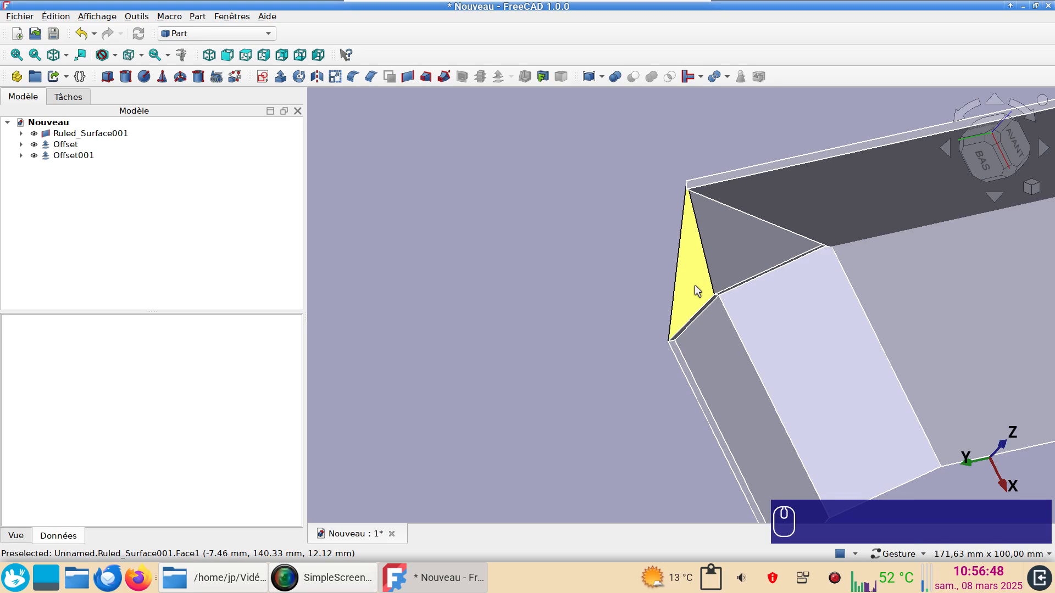
Try to offset the lower triangular ruled surface in 3D by 1 mm with the offset filled
{"action": "left_click", "coordinate": [695, 285]}
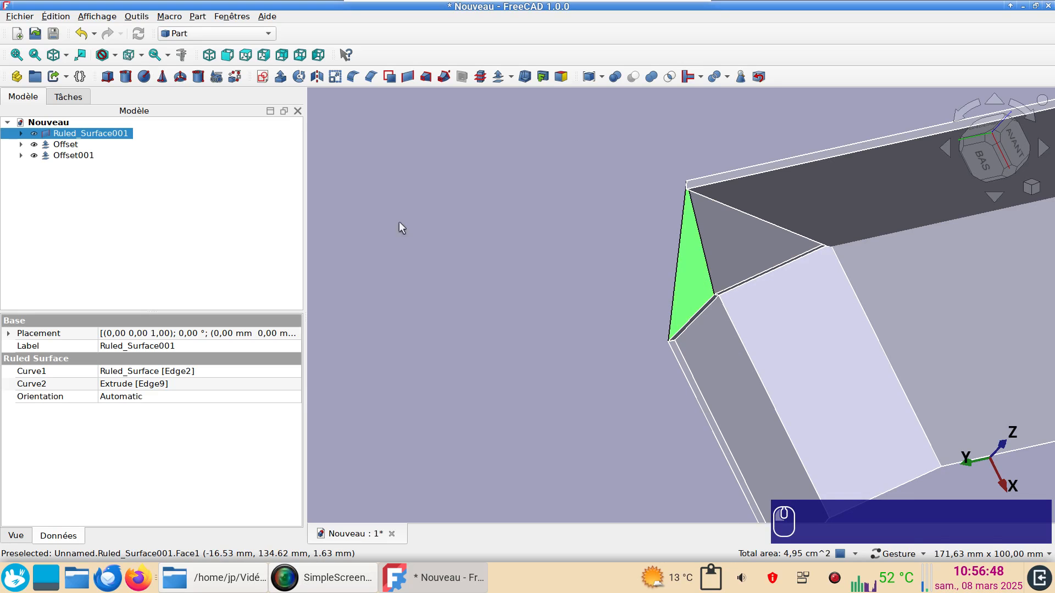
{"action": "left_click", "coordinate": [497, 78]}
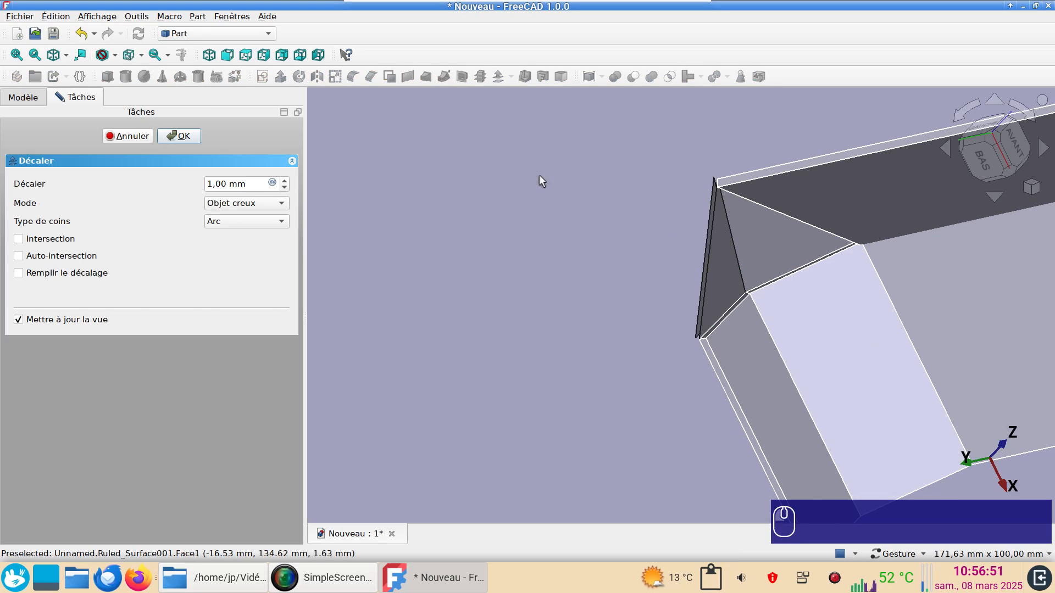
{"action": "left_click", "coordinate": [51, 277]}
{"action": "left_click", "coordinate": [193, 137]}
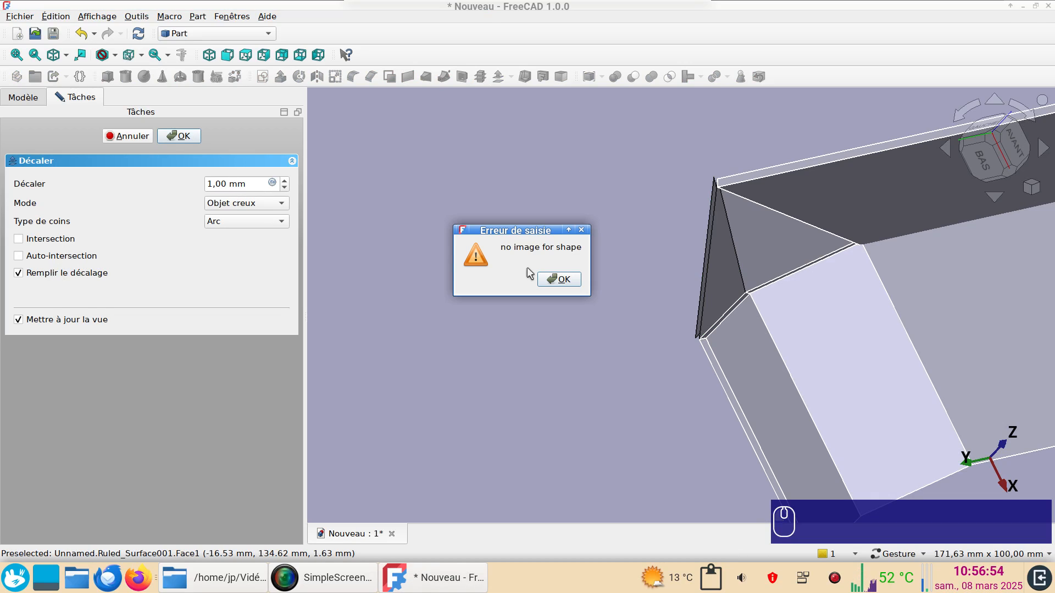
{"action": "left_click", "coordinate": [559, 280]}
{"action": "left_click", "coordinate": [128, 136]}
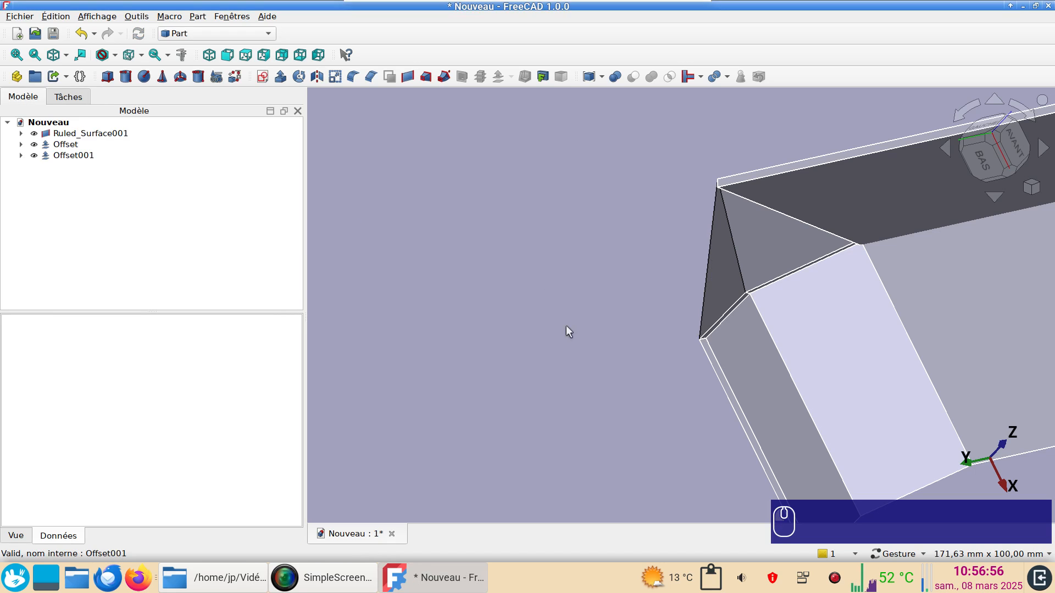
Switch to the Draft workbench and thicken the lower triangular ruled surface by 2 mm with the Trimex tool
{"action": "left_click", "coordinate": [720, 301]}
{"action": "mouse_move", "coordinate": [542, 371]}
{"action": "left_mouse_down"}
{"action": "mouse_move", "coordinate": [501, 346]}
{"action": "mouse_move", "coordinate": [471, 349]}
{"action": "mouse_move", "coordinate": [548, 367]}
{"action": "mouse_move", "coordinate": [541, 358]}
{"action": "left_mouse_up"}
{"action": "scroll", "coordinate": [553, 347], "scroll_direction": "up", "scroll_amount": 3}
{"action": "right_click_drag", "start_coordinate": [607, 336], "coordinate": [424, 433]}
{"action": "left_click", "coordinate": [229, 34]}
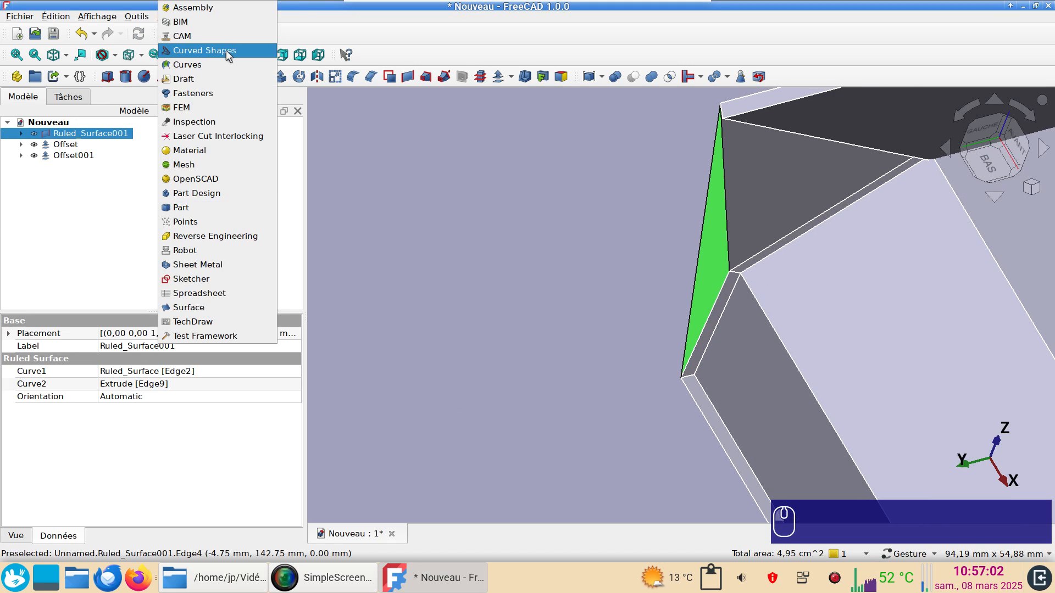
{"action": "key", "text": "Escape"}
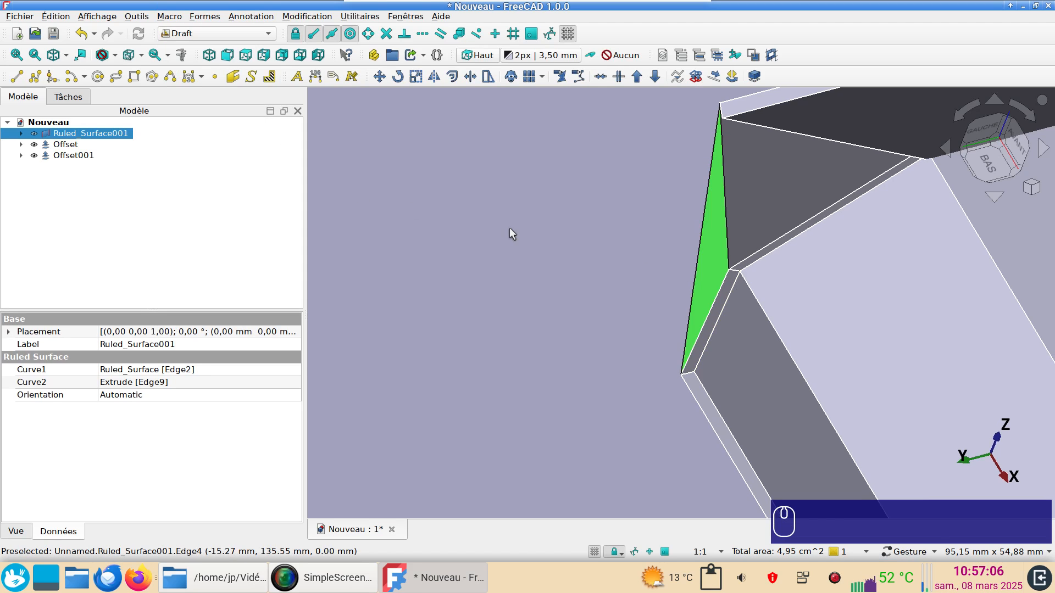
{"action": "left_click", "coordinate": [472, 76]}
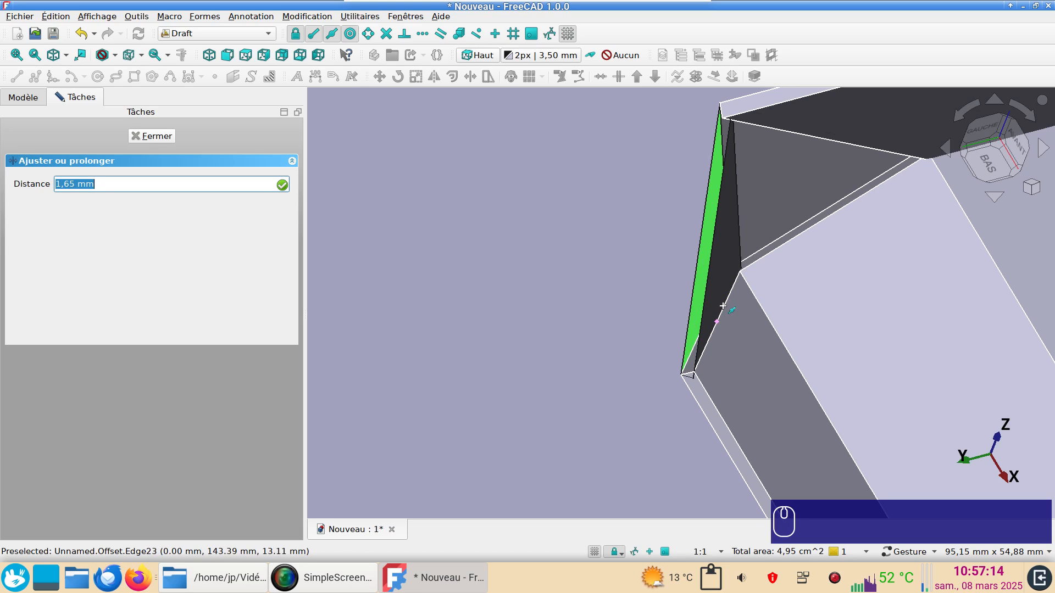
{"action": "type", "text": "2"}
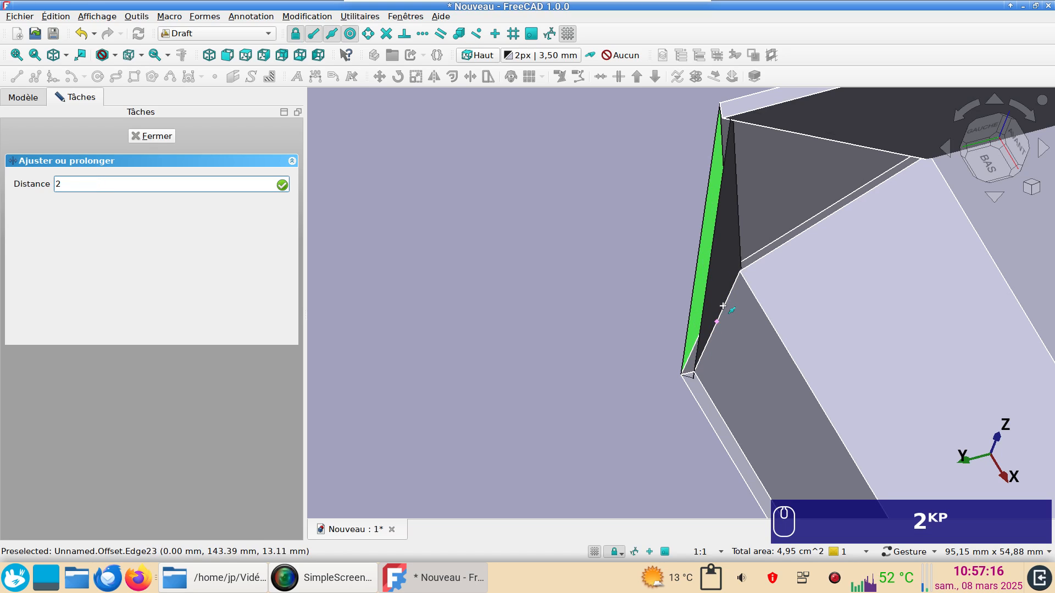
{"action": "key", "text": "Return"}
Thicken the remaining triangular ruled surface at the corner by 2 mm with the Trimex tool
{"action": "mouse_move", "coordinate": [780, 355]}
{"action": "left_mouse_down"}
{"action": "mouse_move", "coordinate": [773, 335]}
{"action": "mouse_move", "coordinate": [819, 339]}
{"action": "mouse_move", "coordinate": [772, 364]}
{"action": "left_mouse_up"}
{"action": "left_click", "coordinate": [766, 300]}
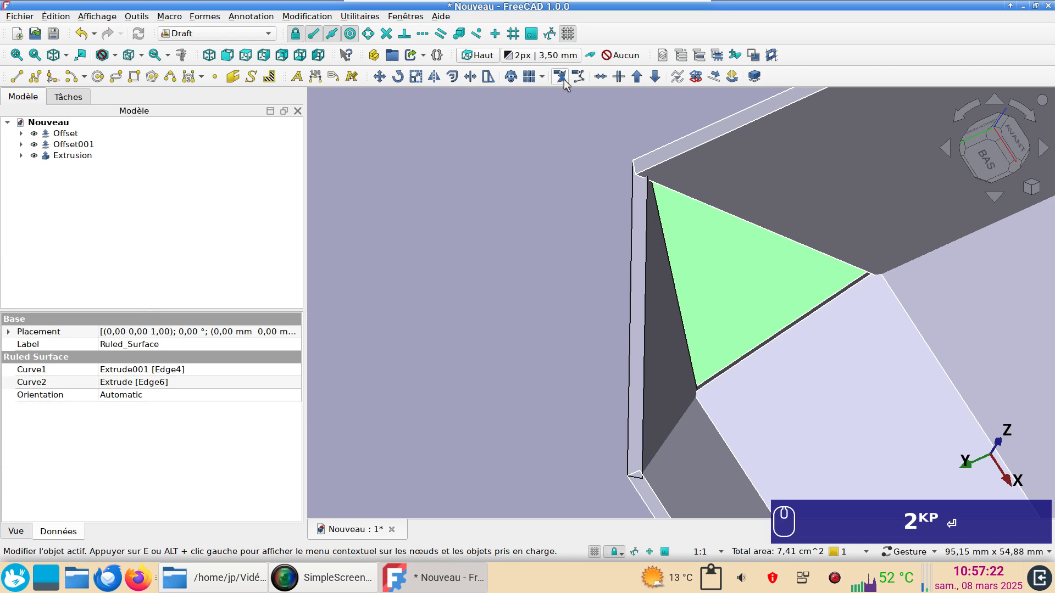
{"action": "left_click", "coordinate": [470, 77]}
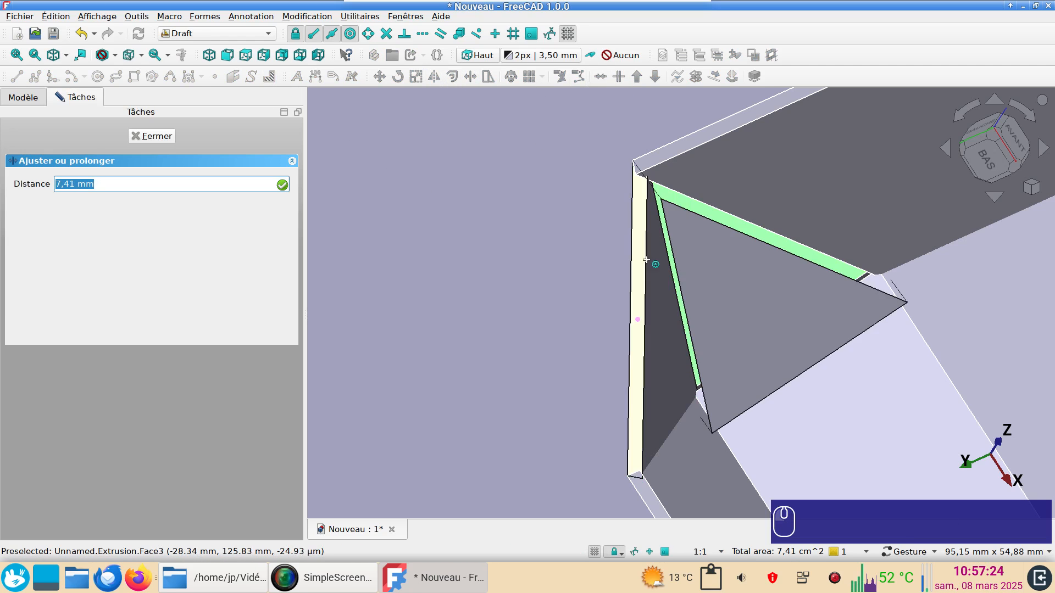
{"action": "left_click_drag", "start_coordinate": [765, 329], "coordinate": [800, 335]}
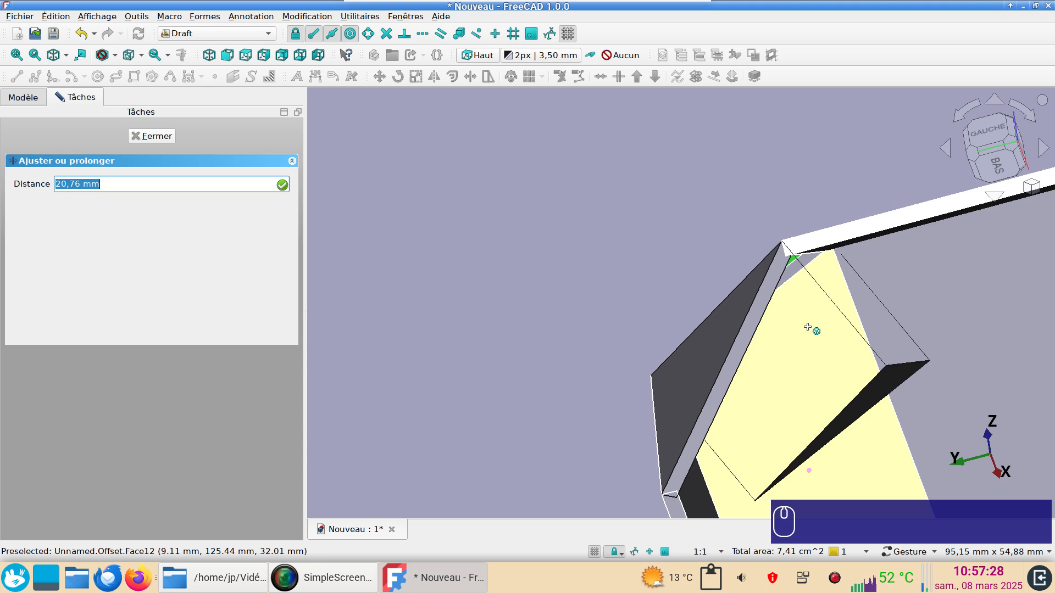
{"action": "type", "text": "2"}
{"action": "key", "text": "Return"}
{"action": "scroll", "coordinate": [795, 325], "scroll_direction": "up", "scroll_amount": 2}
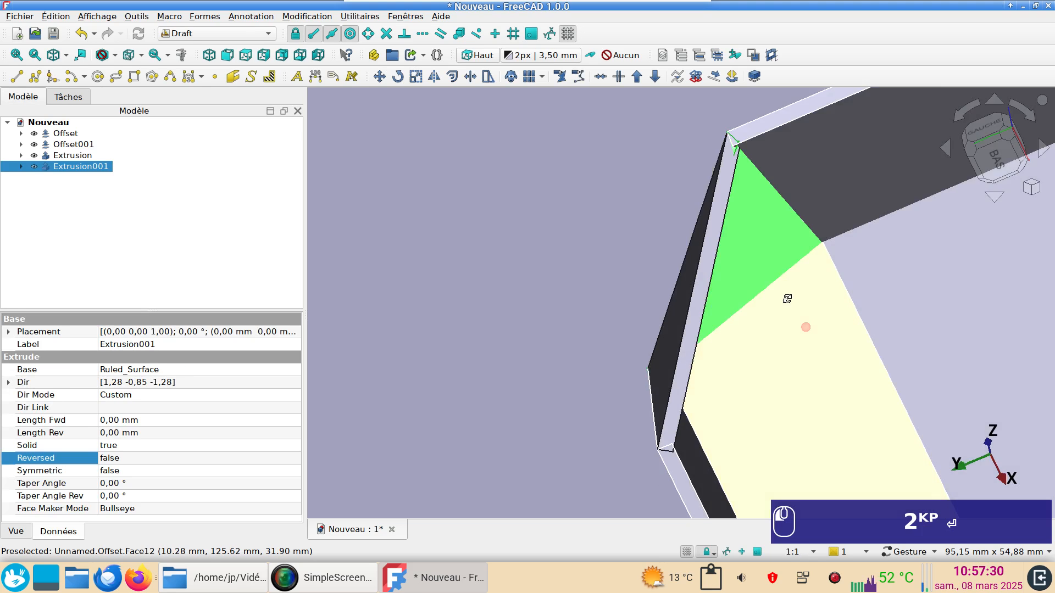
Examine the thickened corner from the rear, checking where the wall thicknesses meet at the base line
{"action": "left_click_drag", "start_coordinate": [788, 298], "coordinate": [778, 416]}
{"action": "left_click", "coordinate": [776, 416]}
{"action": "left_click", "coordinate": [566, 312]}
{"action": "left_click_drag", "start_coordinate": [575, 311], "coordinate": [724, 339]}
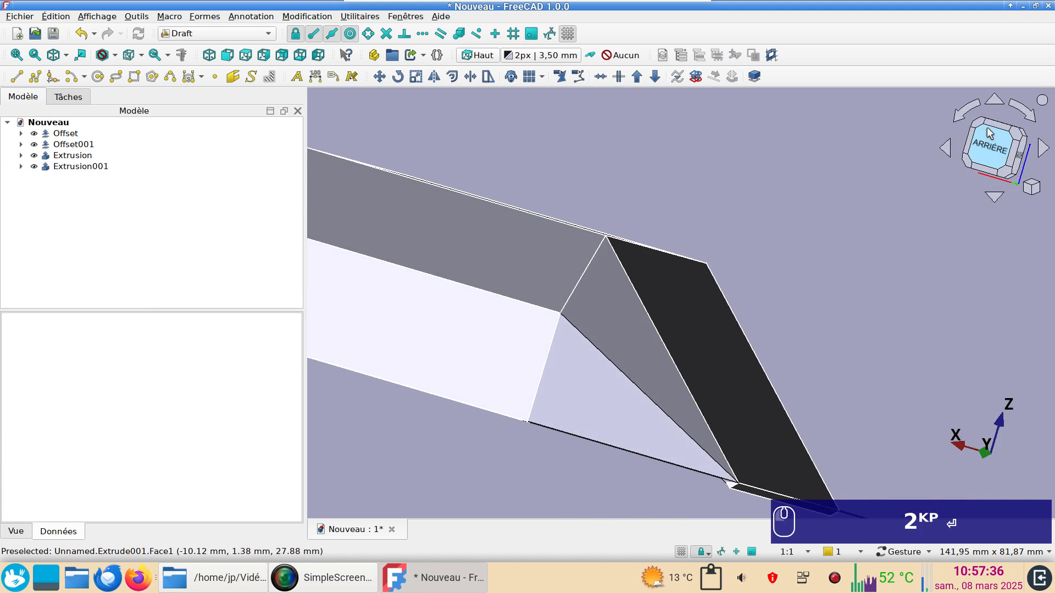
{"action": "left_click", "coordinate": [991, 150]}
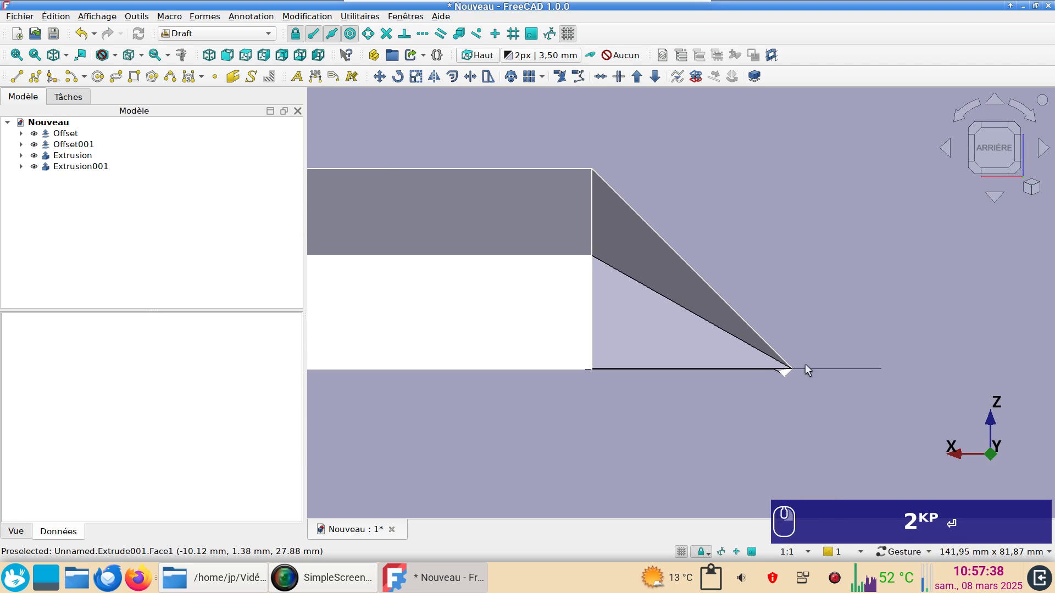
{"action": "scroll", "coordinate": [635, 377], "scroll_direction": "up", "scroll_amount": 4}
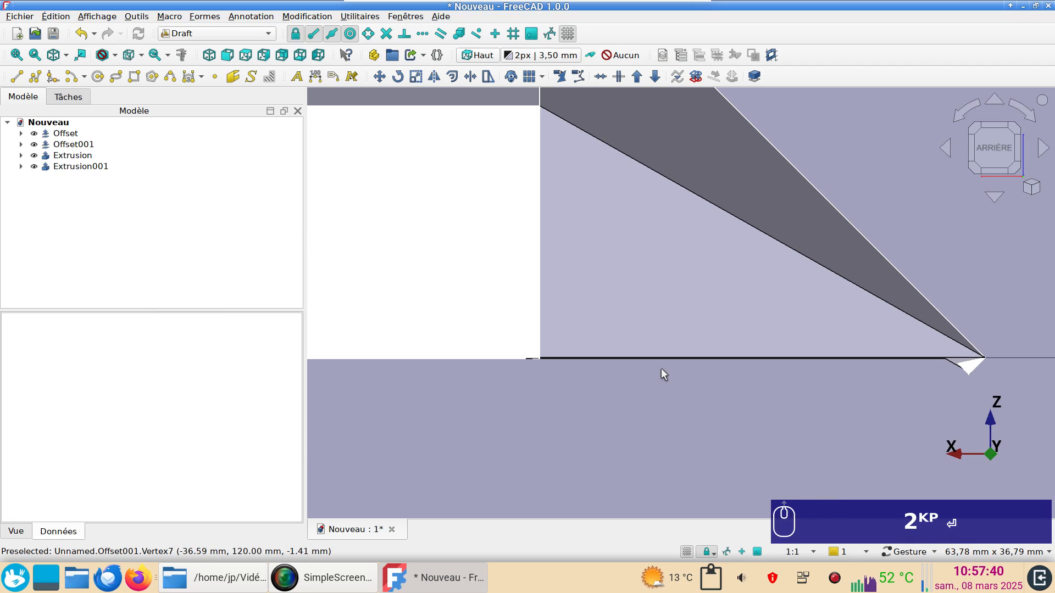
{"action": "scroll", "coordinate": [884, 391], "scroll_direction": "up", "scroll_amount": 4}
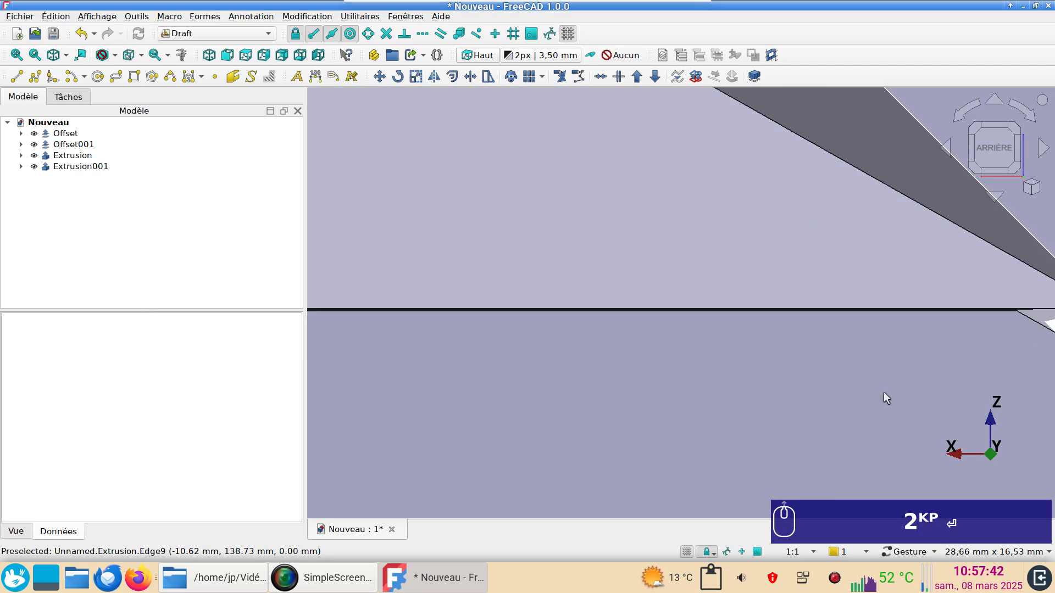
{"action": "right_click_drag", "start_coordinate": [883, 391], "coordinate": [568, 412]}
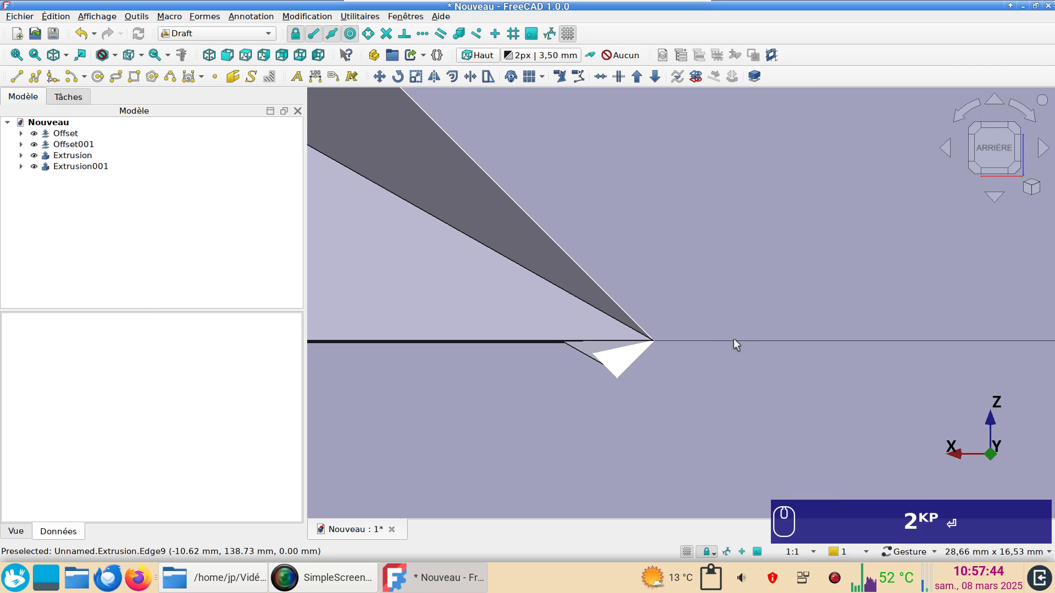
{"action": "left_click_drag", "start_coordinate": [735, 343], "coordinate": [936, 182]}
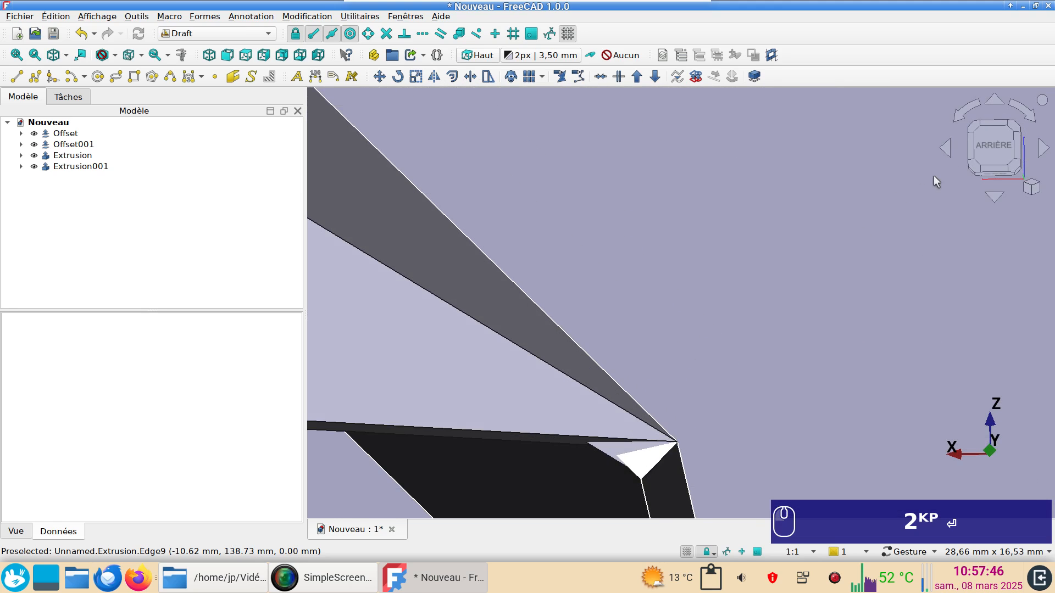
{"action": "left_click", "coordinate": [994, 145]}
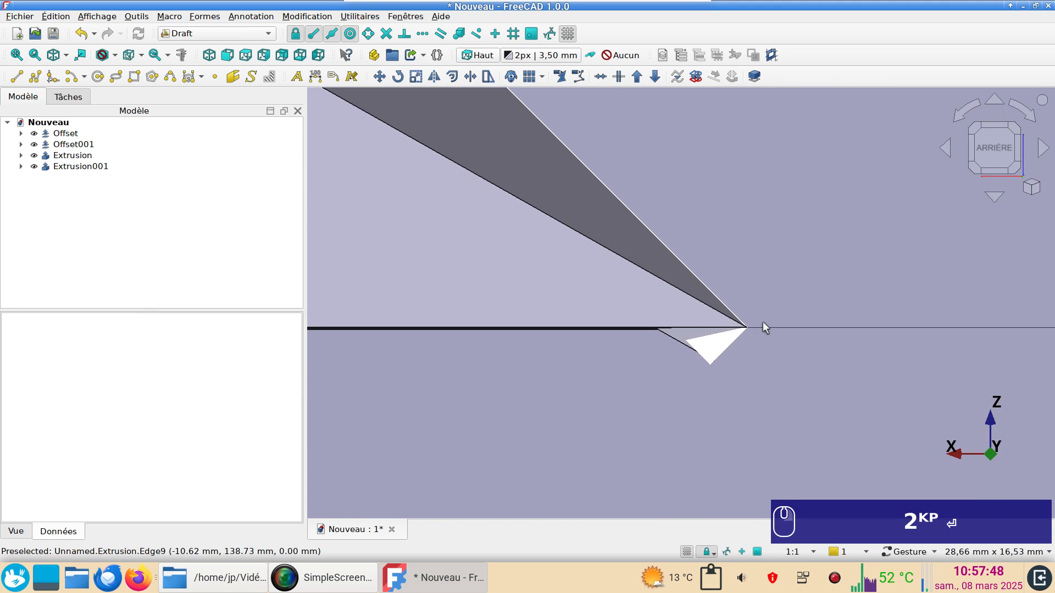
{"action": "scroll", "coordinate": [592, 352], "scroll_direction": "down", "scroll_amount": 10}
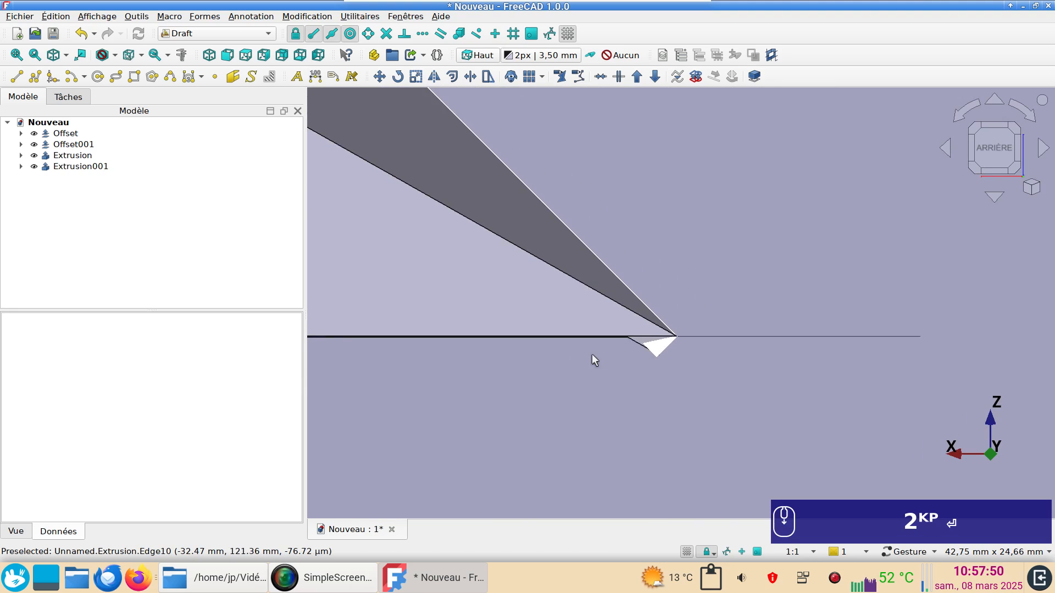
Set the working plane to automatic and draw a filled rectangle about 145 by 169 mm around the whole box in the top view
{"action": "key", "text": "KP_2"}
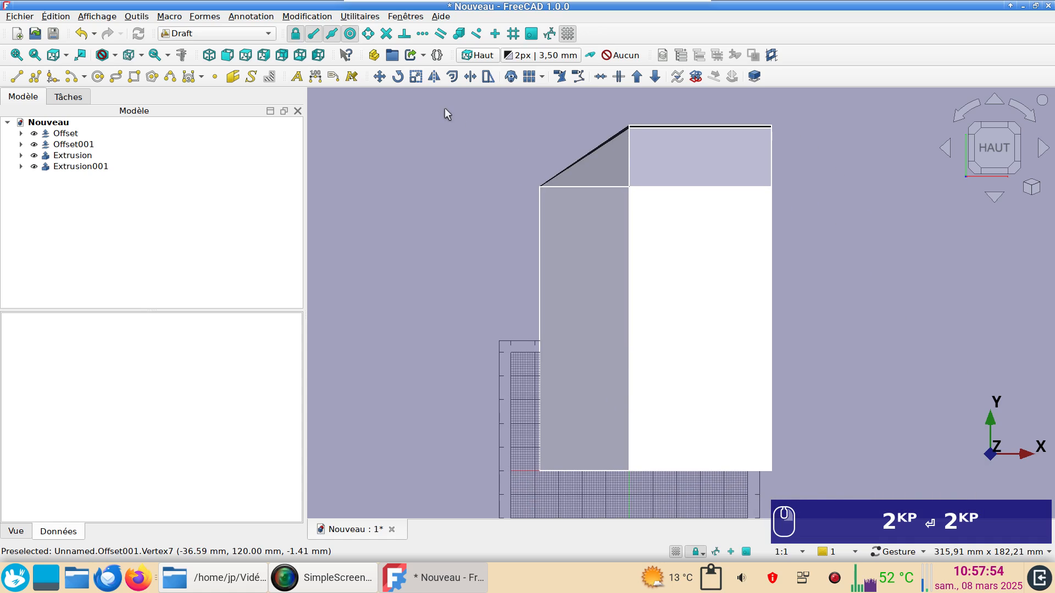
{"action": "scroll", "coordinate": [434, 170], "scroll_direction": "down", "scroll_amount": 3}
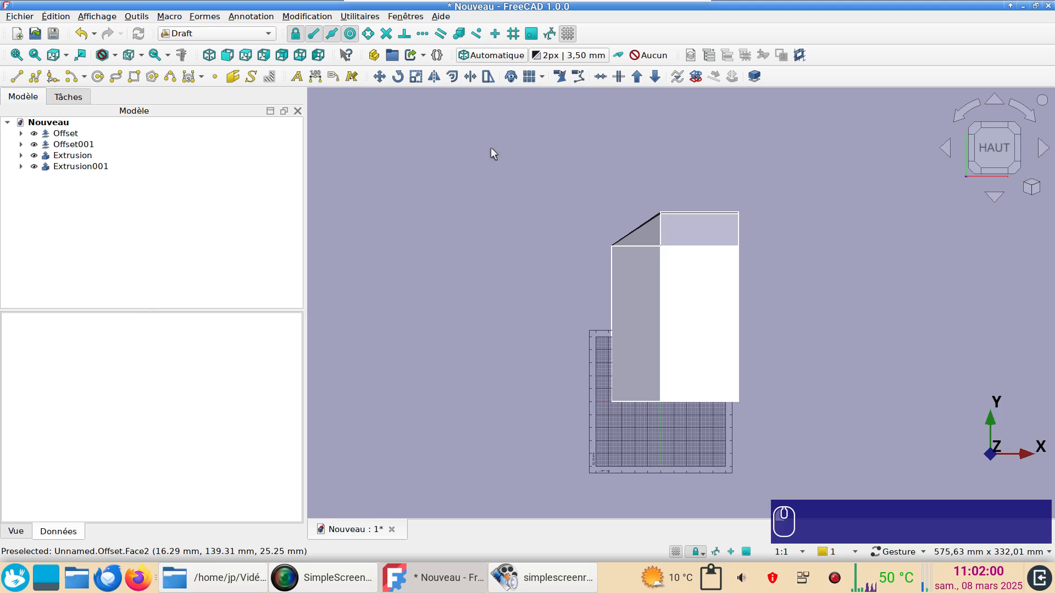
{"action": "left_click", "coordinate": [492, 55]}
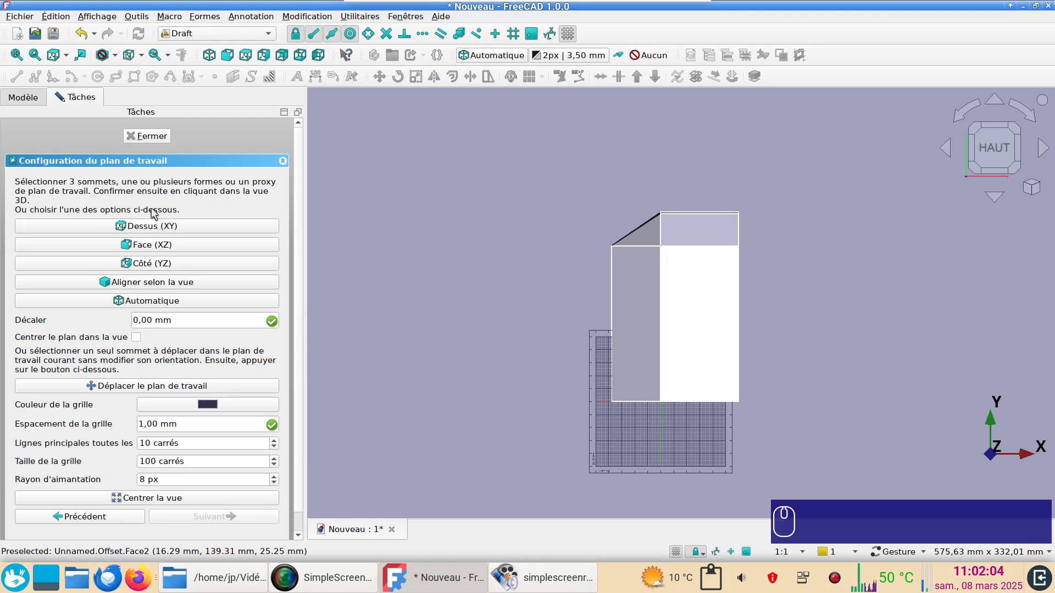
{"action": "left_click", "coordinate": [186, 300]}
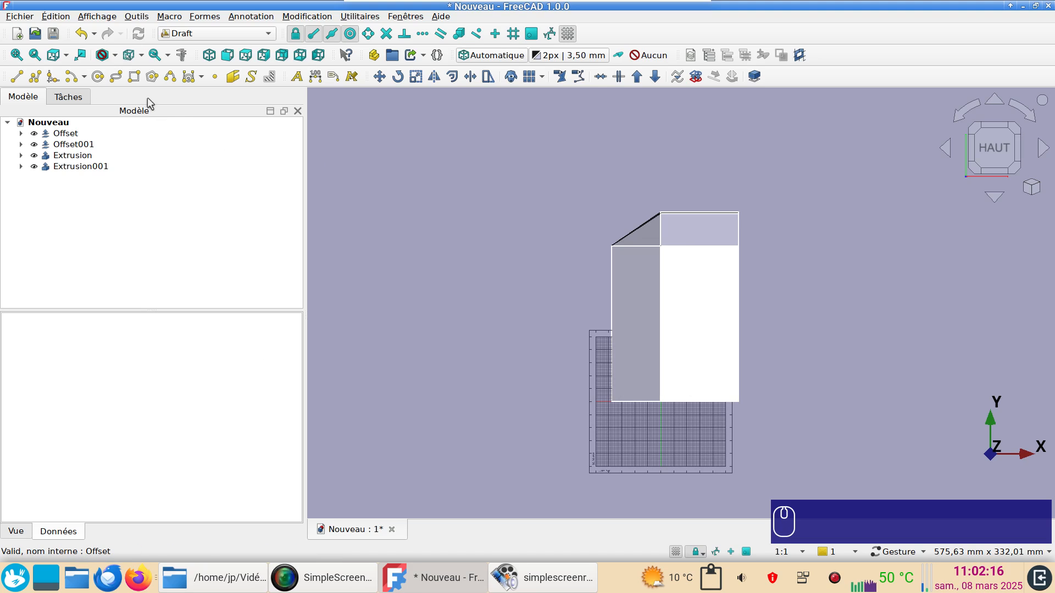
{"action": "left_click", "coordinate": [133, 77]}
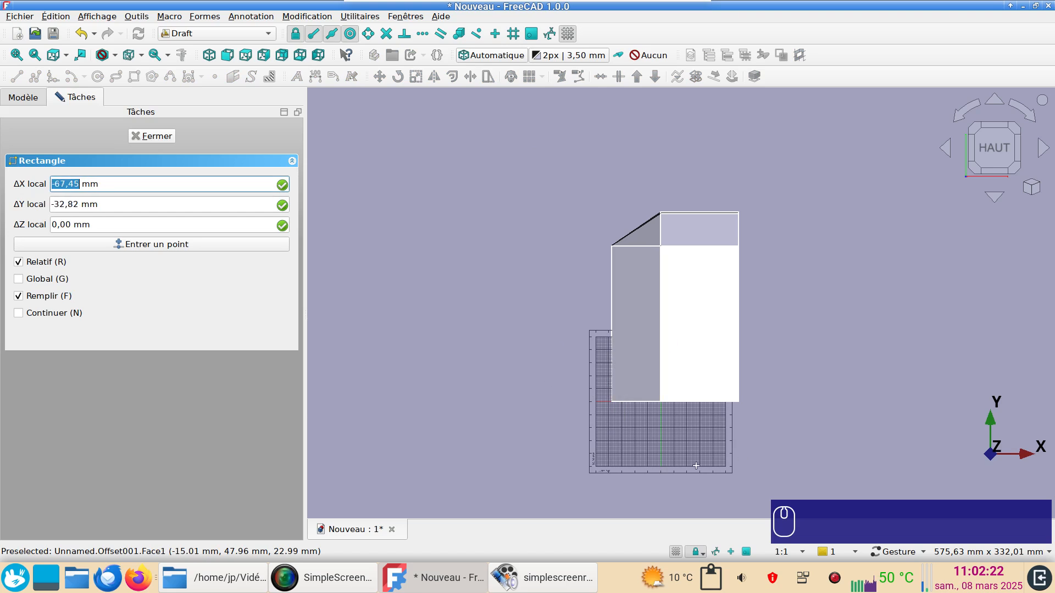
{"action": "left_click", "coordinate": [574, 198]}
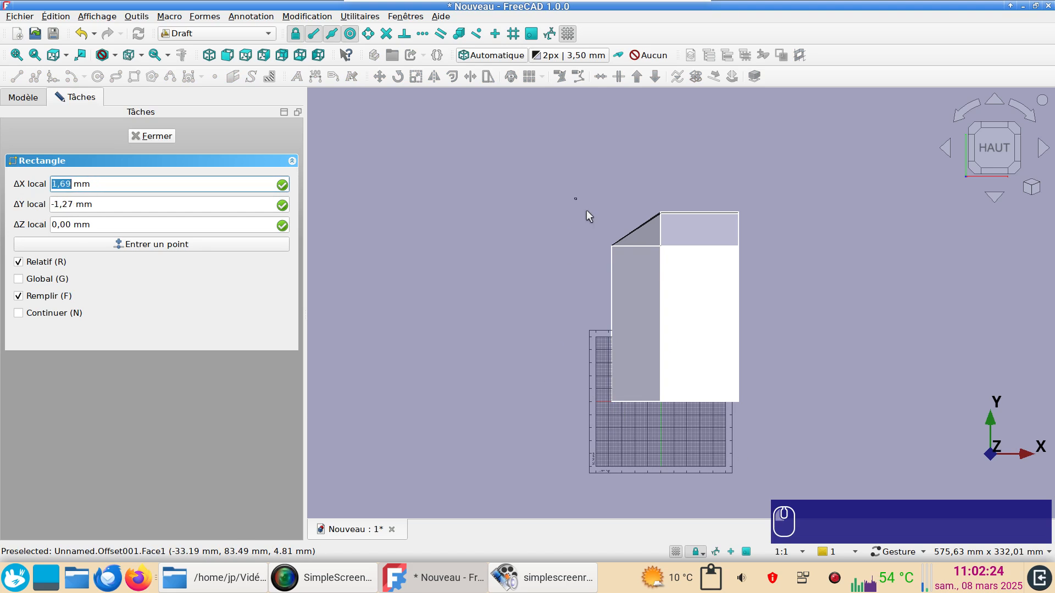
{"action": "left_click", "coordinate": [763, 418]}
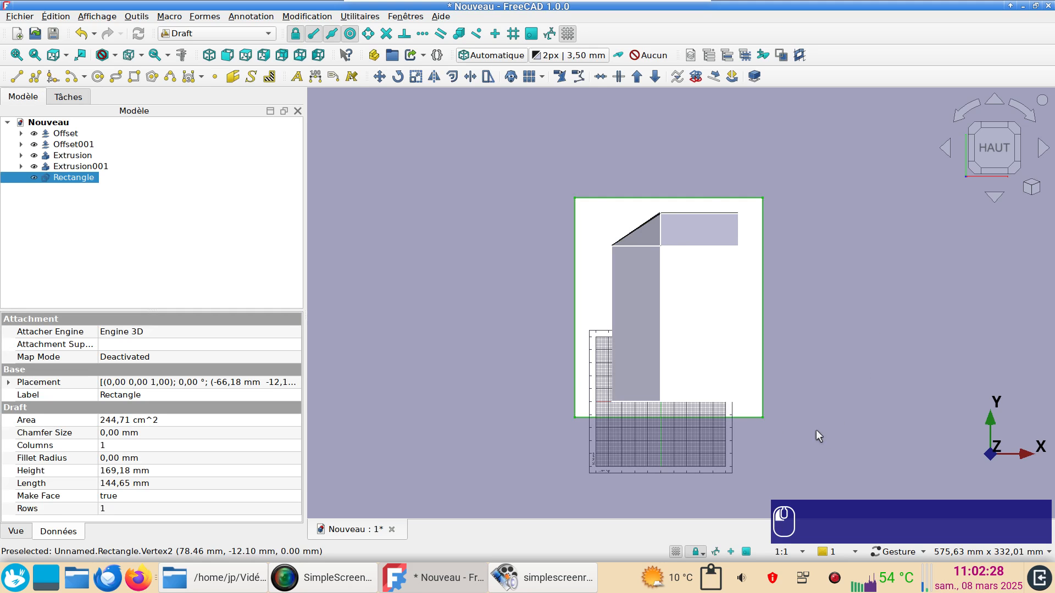
Examine from the front and from below how the lower edges of the thickened walls sit relative to the rectangle
{"action": "key", "text": "0"}
{"action": "key", "text": "1"}
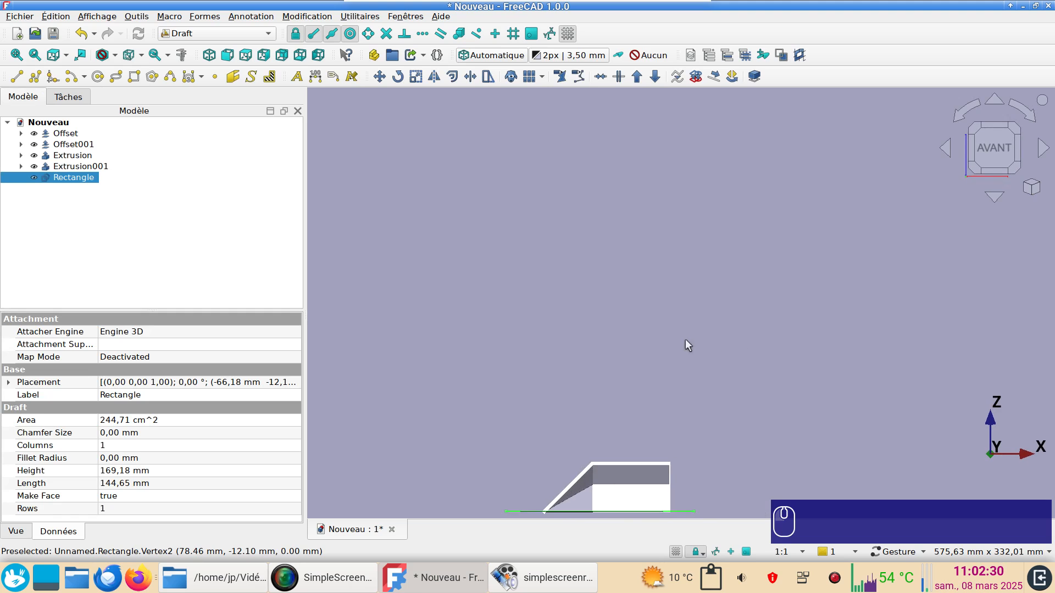
{"action": "scroll", "coordinate": [653, 389], "scroll_direction": "up", "scroll_amount": 6}
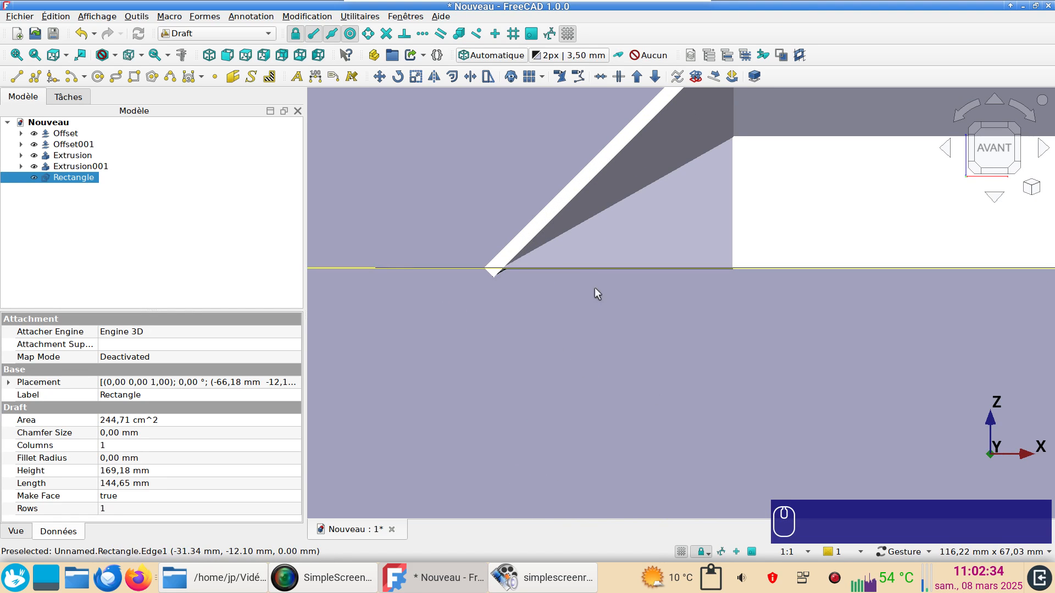
{"action": "scroll", "coordinate": [598, 294], "scroll_direction": "down", "scroll_amount": 5}
{"action": "left_click_drag", "start_coordinate": [797, 139], "coordinate": [803, 168]}
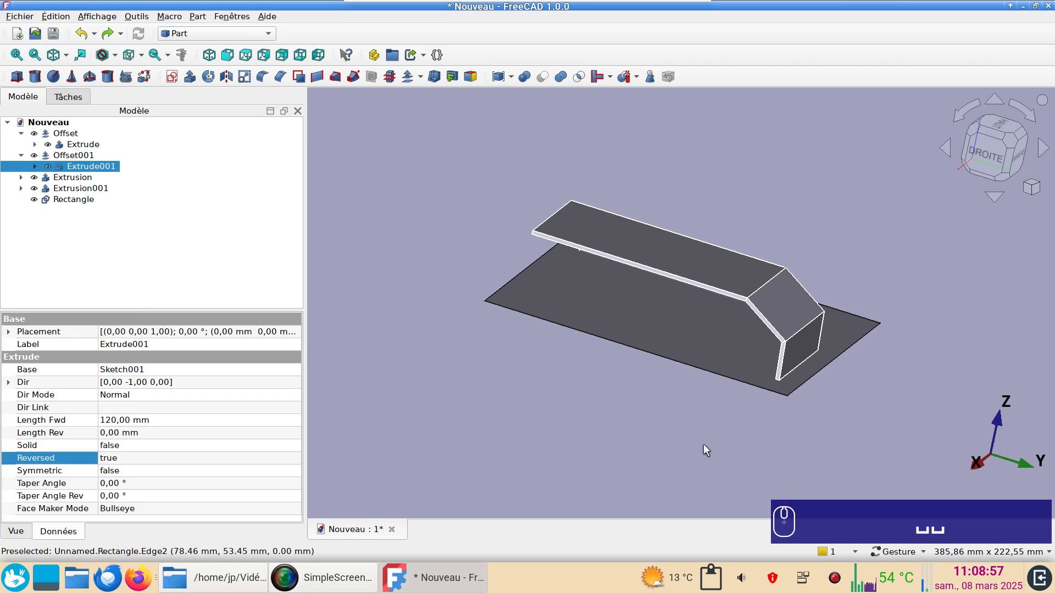
{"action": "left_click_drag", "start_coordinate": [706, 449], "coordinate": [668, 433]}
{"action": "left_click", "coordinate": [659, 407]}
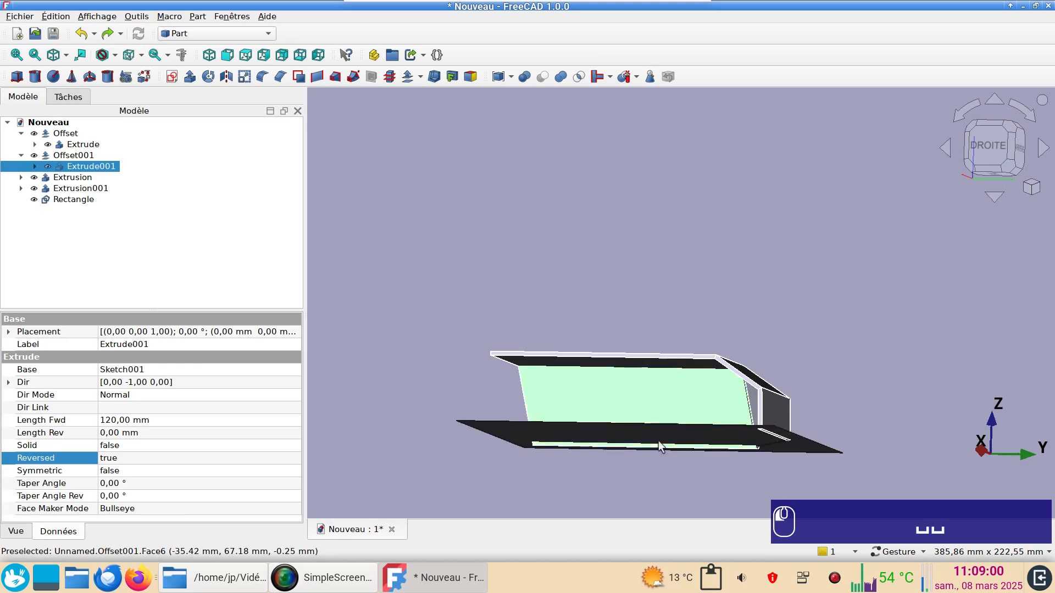
{"action": "left_click", "coordinate": [814, 299]}
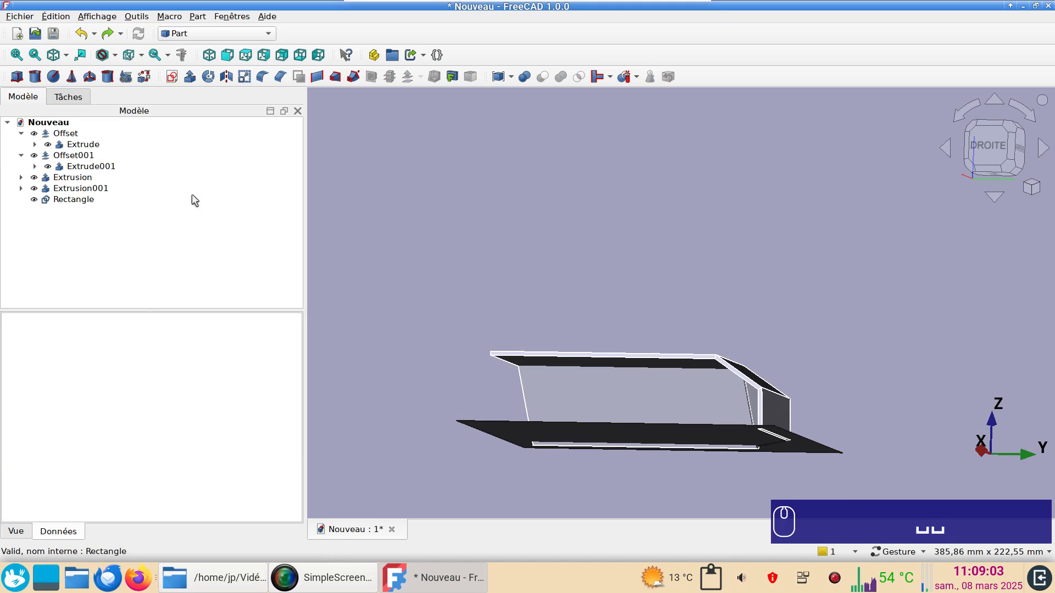
Hide the source surfaces Extrude and Extrude001 nested under the two offsets
{"action": "left_click", "coordinate": [21, 133]}
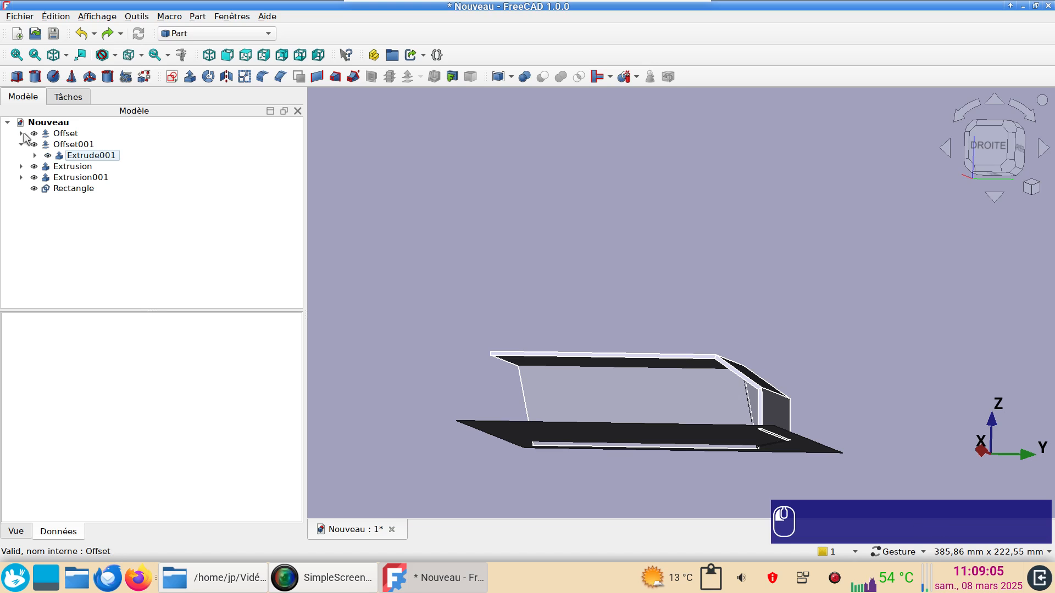
{"action": "left_click", "coordinate": [21, 144]}
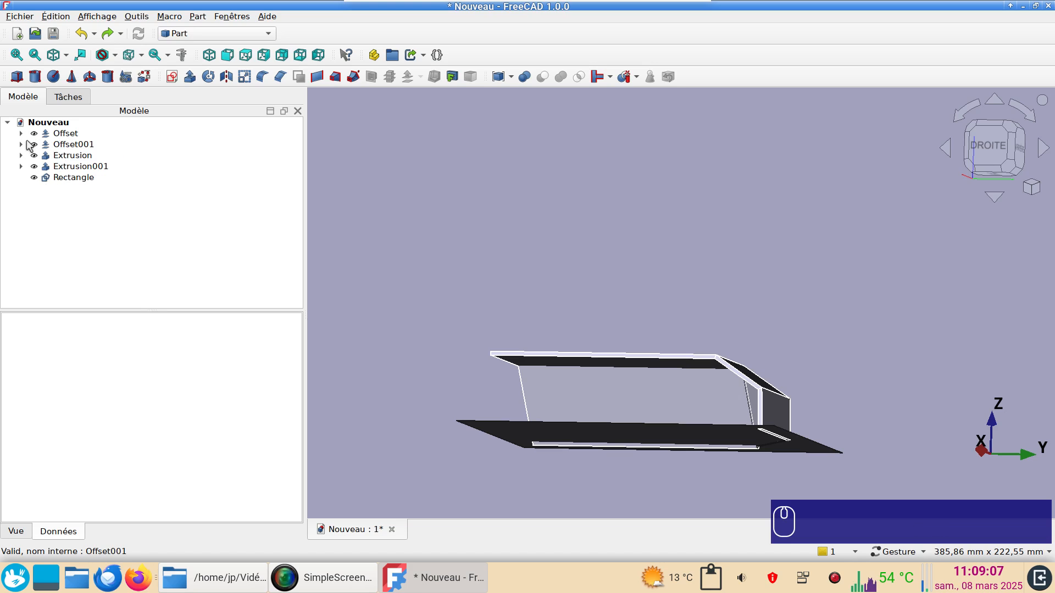
{"action": "left_click", "coordinate": [21, 133]}
{"action": "left_click", "coordinate": [65, 144]}
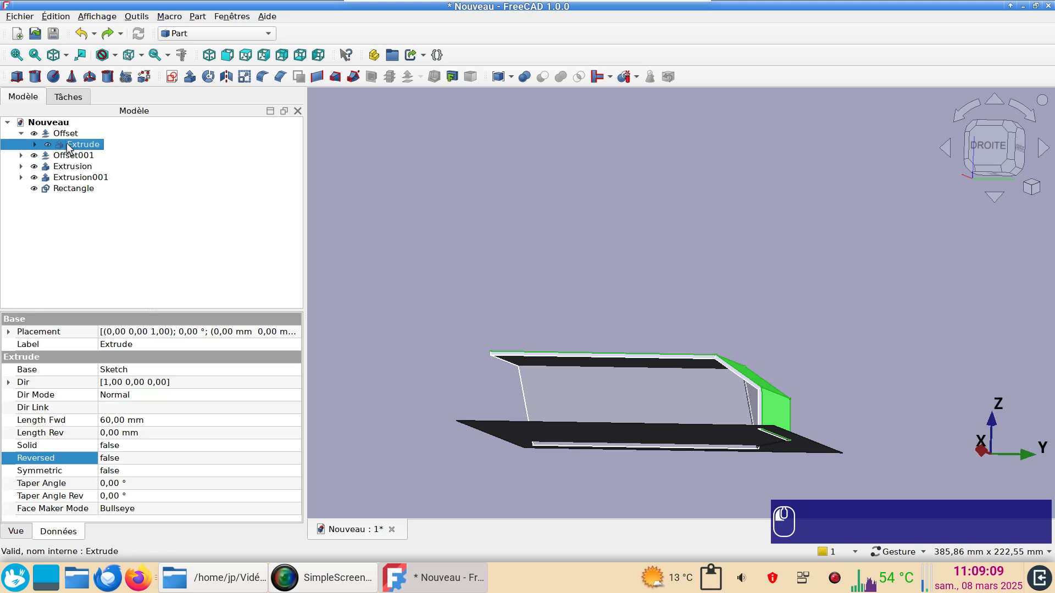
{"action": "left_click_drag", "start_coordinate": [813, 273], "coordinate": [808, 297]}
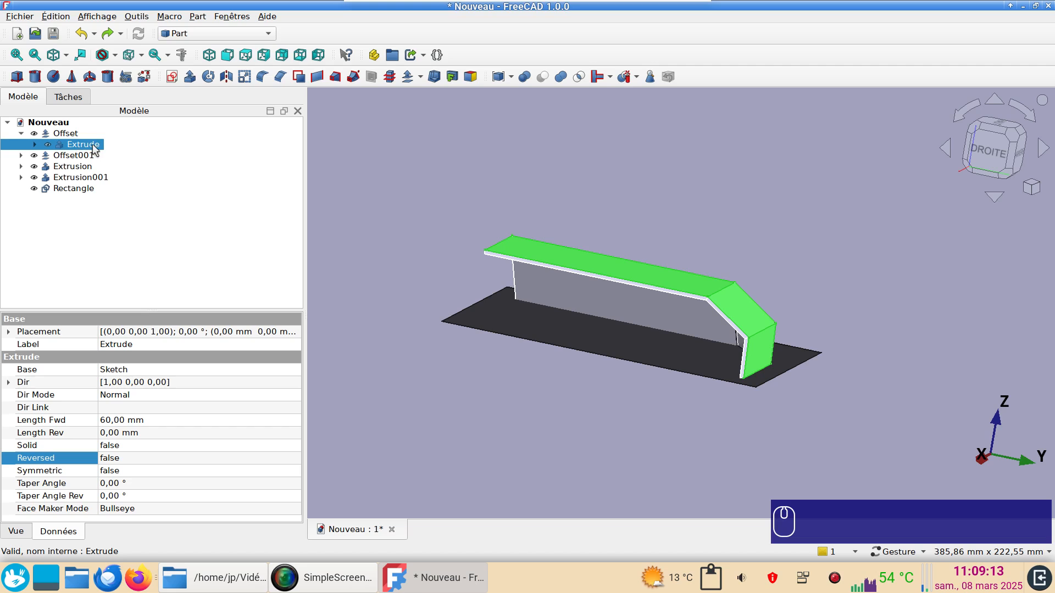
{"action": "key", "text": "space"}
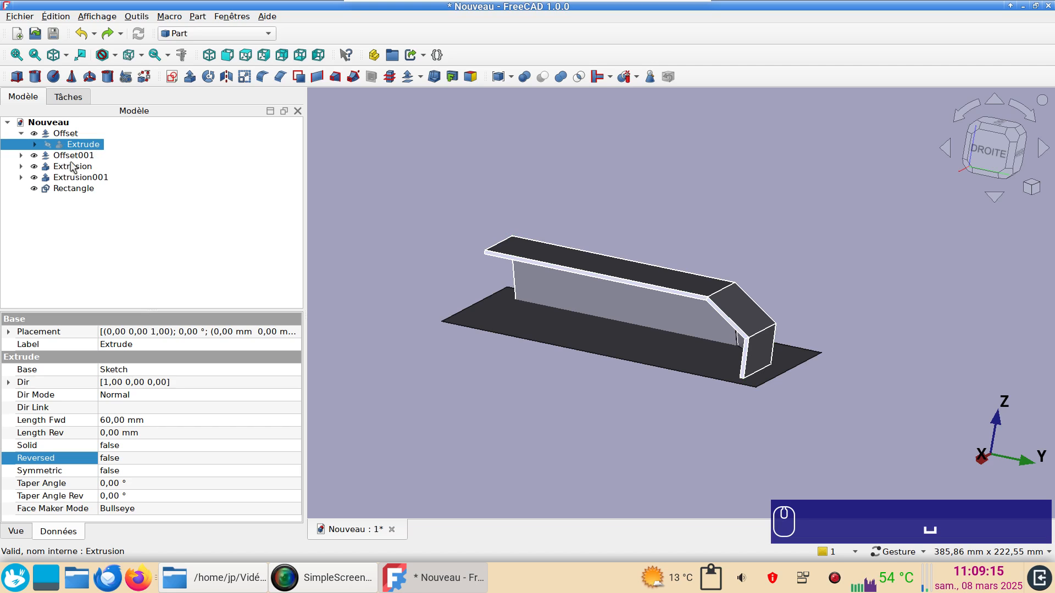
{"action": "left_click", "coordinate": [21, 156]}
{"action": "left_click", "coordinate": [97, 165]}
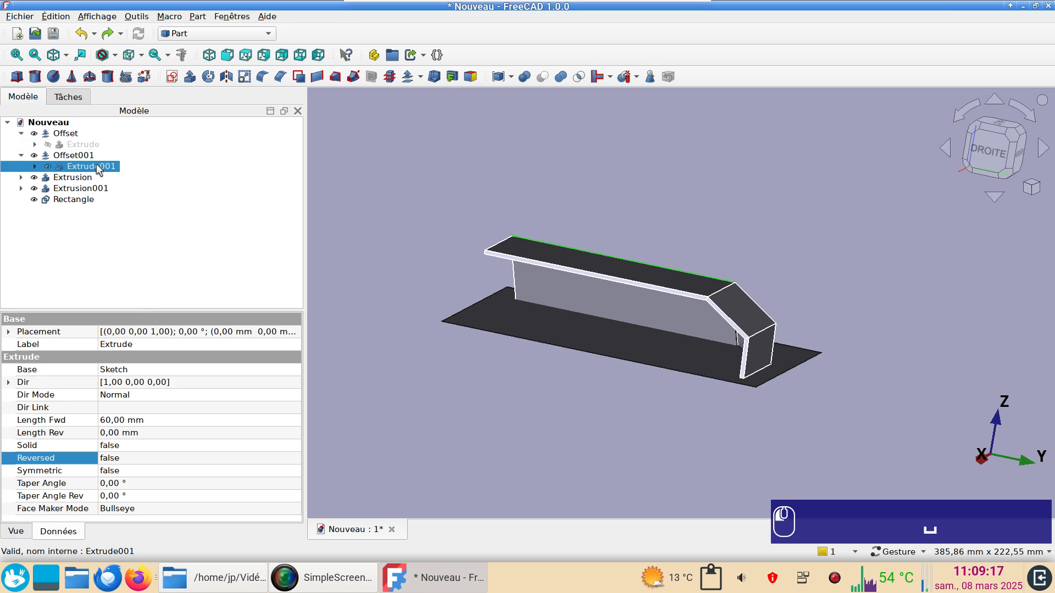
{"action": "key", "text": "space"}
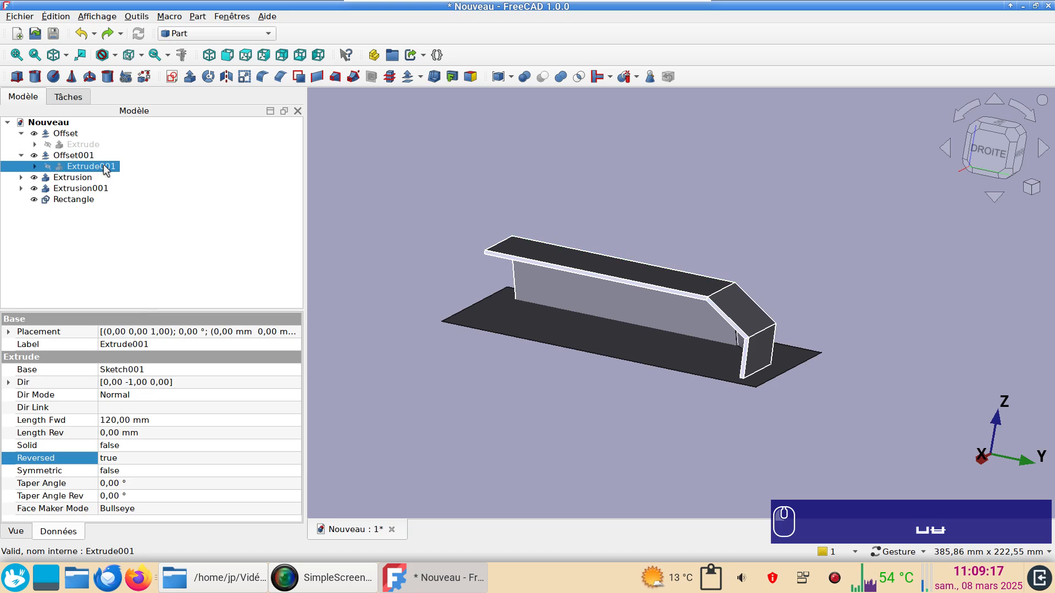
Fuse the four thickened parts Offset, Offset001, Extrusion and Extrusion001 into one shape with a Boolean union
{"action": "left_click", "coordinate": [21, 177]}
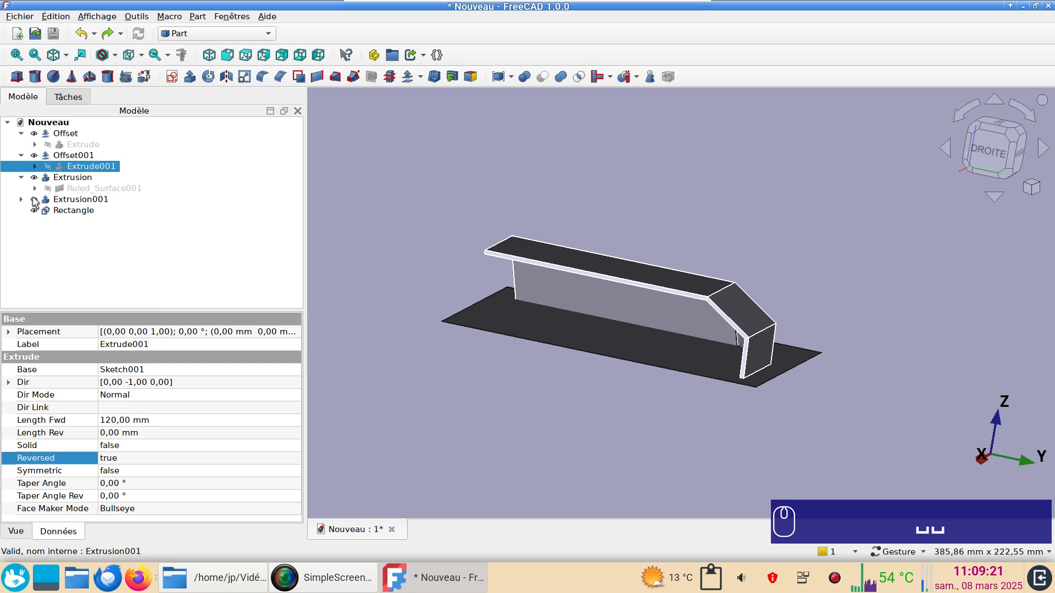
{"action": "left_click", "coordinate": [21, 199]}
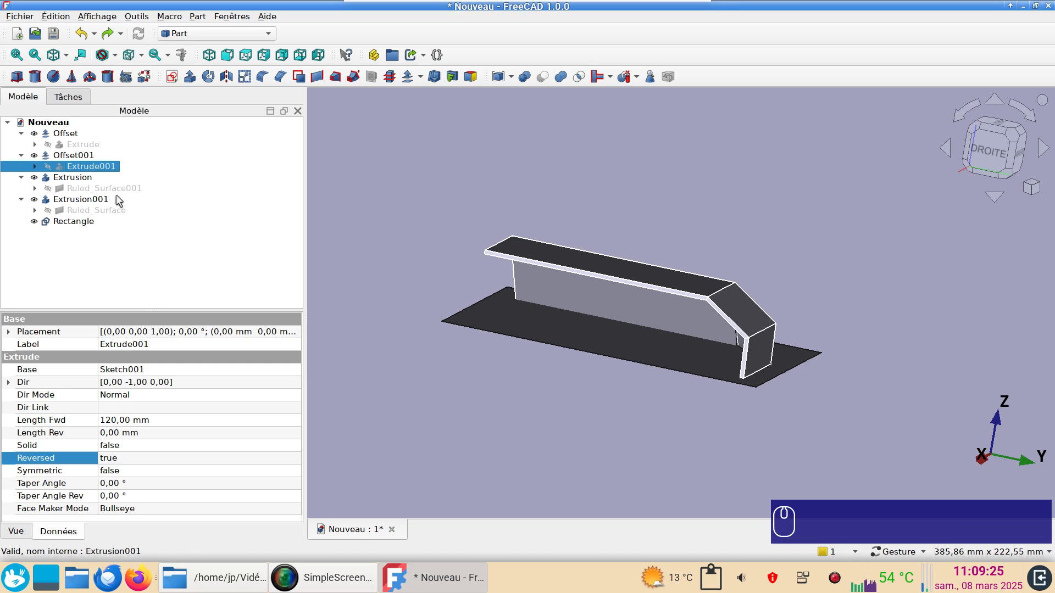
{"action": "left_click", "coordinate": [75, 135]}
{"action": "left_click", "coordinate": [82, 156], "text": "ctrl"}
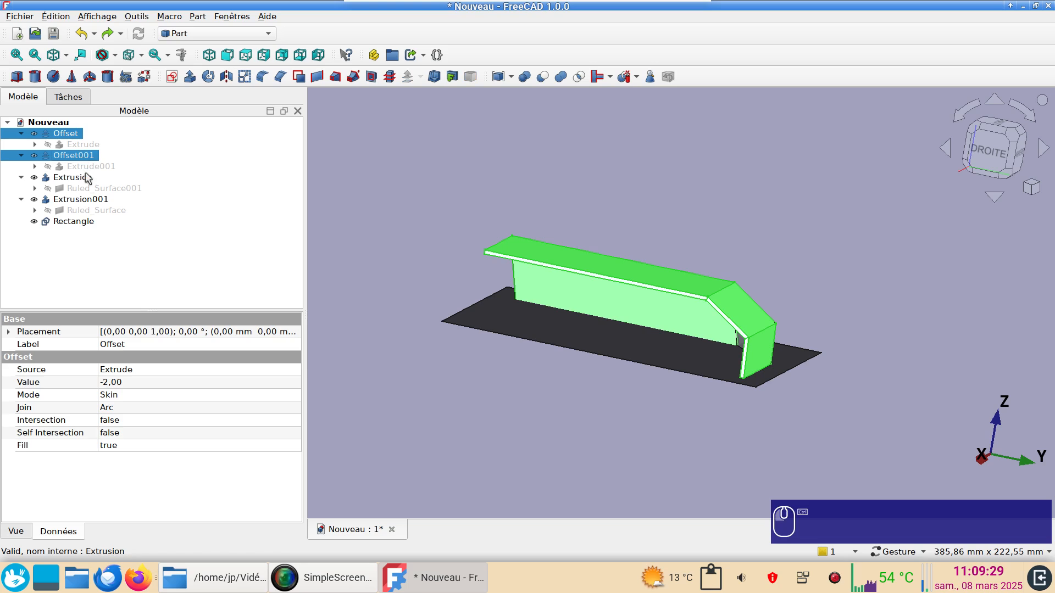
{"action": "left_click", "coordinate": [87, 178], "text": "ctrl"}
{"action": "left_click", "coordinate": [90, 200], "text": "ctrl"}
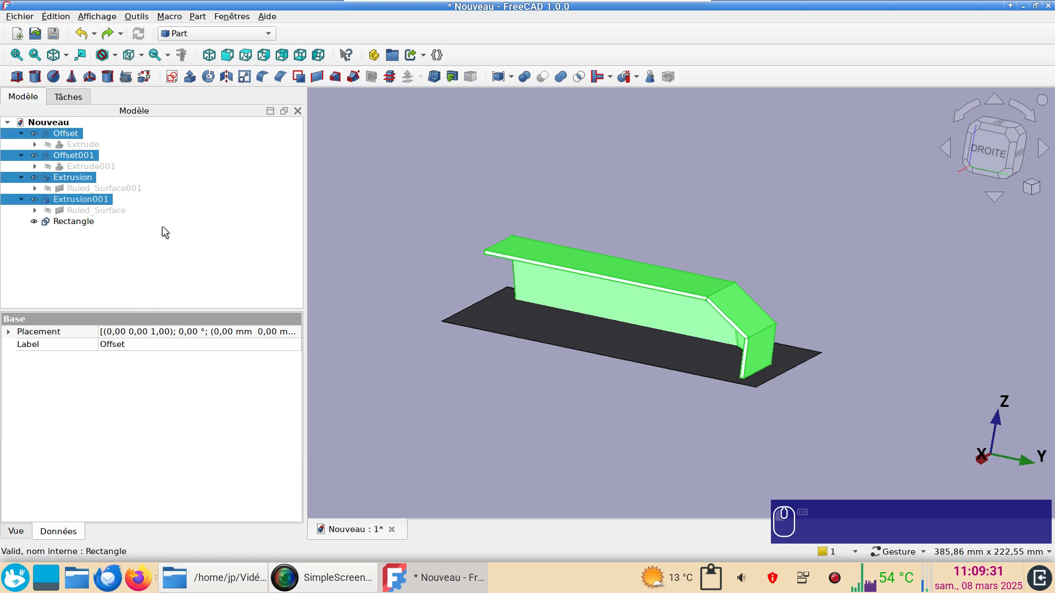
{"action": "left_click", "coordinate": [560, 77]}
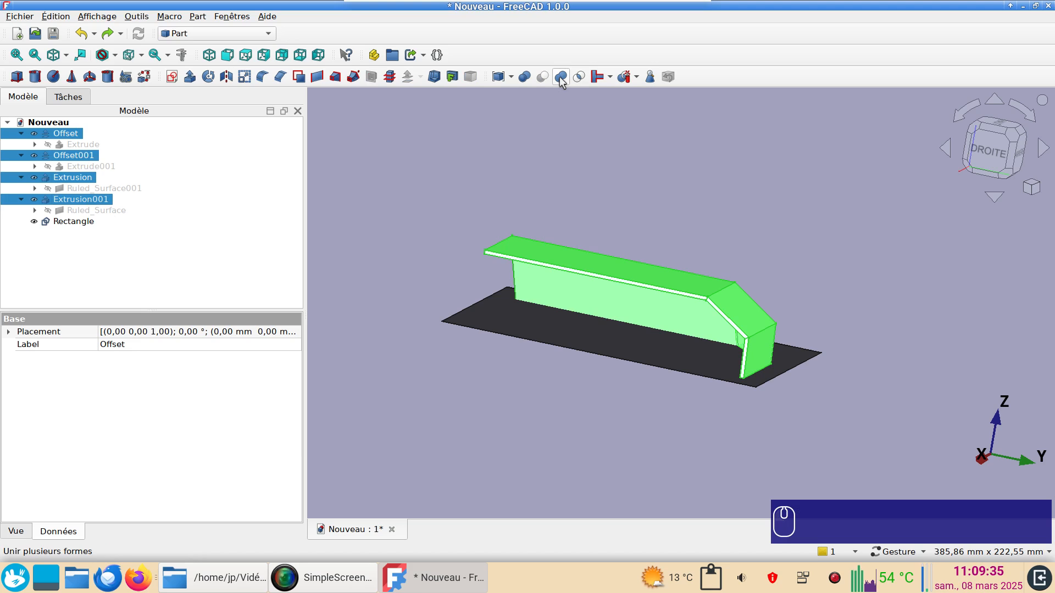
Cut the fused box with the rectangle using Slice apart, keeping the fusion as the object that is sliced
{"action": "left_click", "coordinate": [61, 145]}
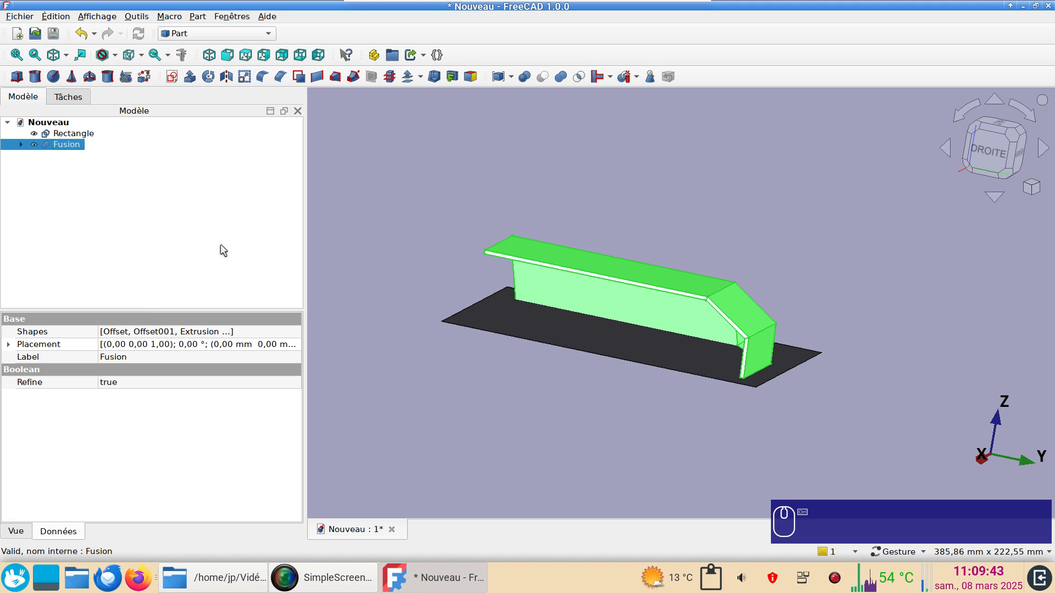
{"action": "left_click", "coordinate": [497, 312], "text": "ctrl"}
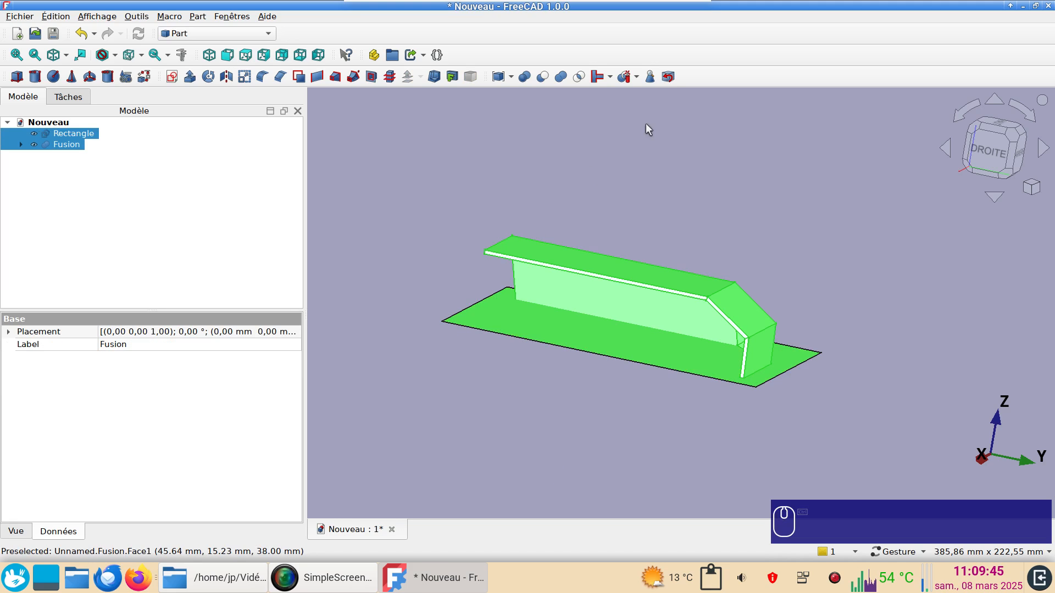
{"action": "left_click", "coordinate": [637, 77]}
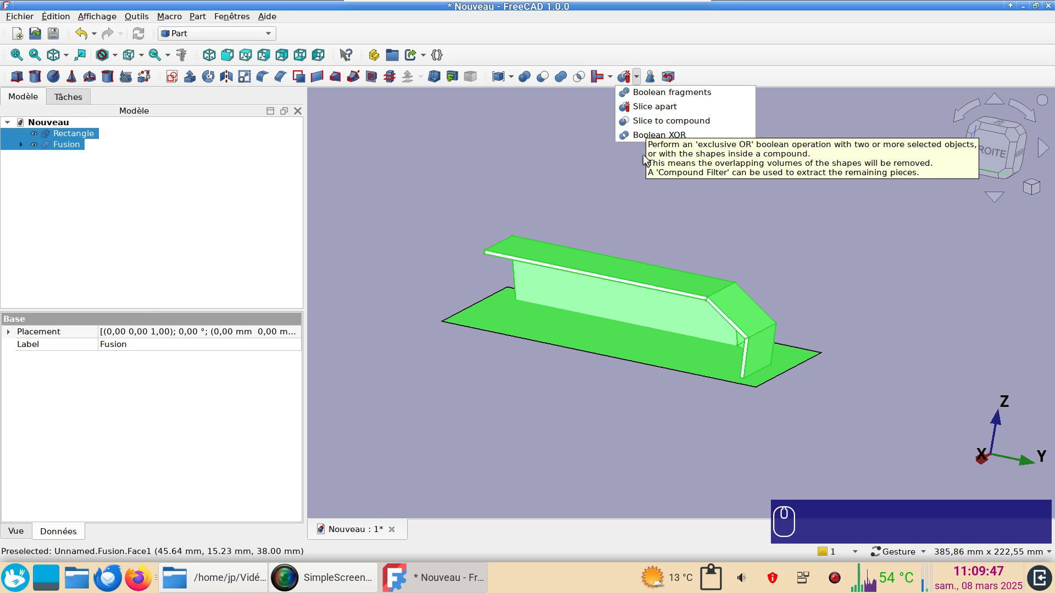
{"action": "left_click", "coordinate": [655, 107]}
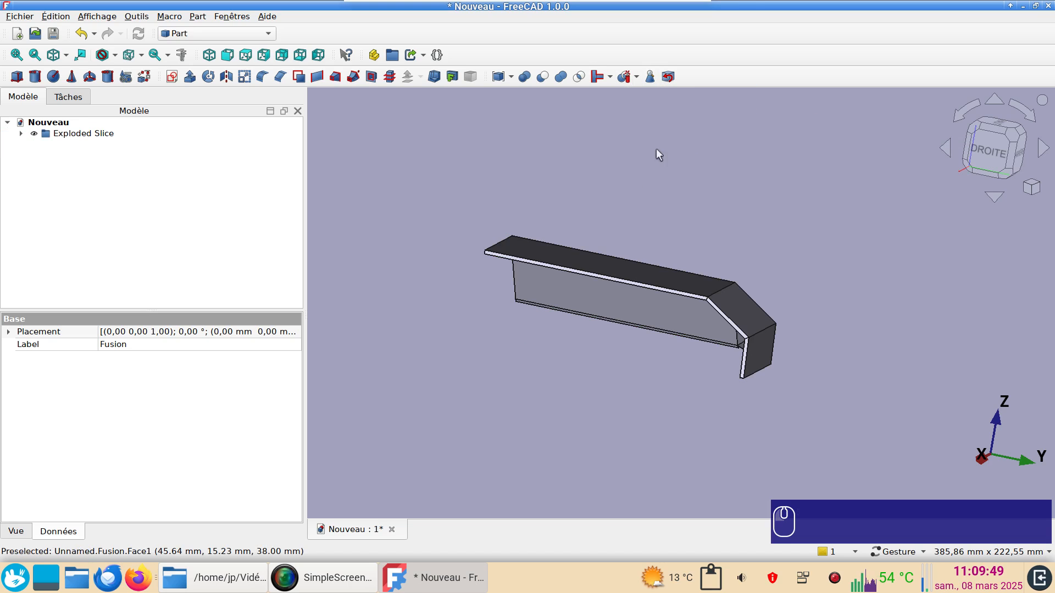
Identify the thin strip cut off along the underside by toggling its visibility, and delete that slice (Slice.1)
{"action": "scroll", "coordinate": [617, 393], "scroll_direction": "up", "scroll_amount": 2}
{"action": "left_click_drag", "start_coordinate": [621, 394], "coordinate": [647, 372]}
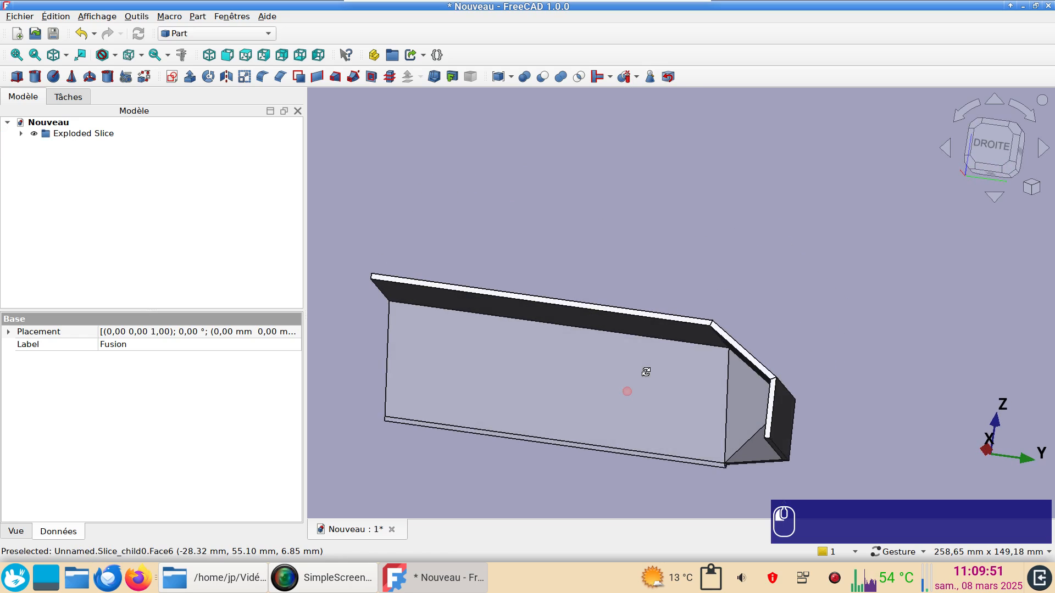
{"action": "scroll", "coordinate": [631, 443], "scroll_direction": "up", "scroll_amount": 4}
{"action": "right_click_drag", "start_coordinate": [637, 456], "coordinate": [734, 309]}
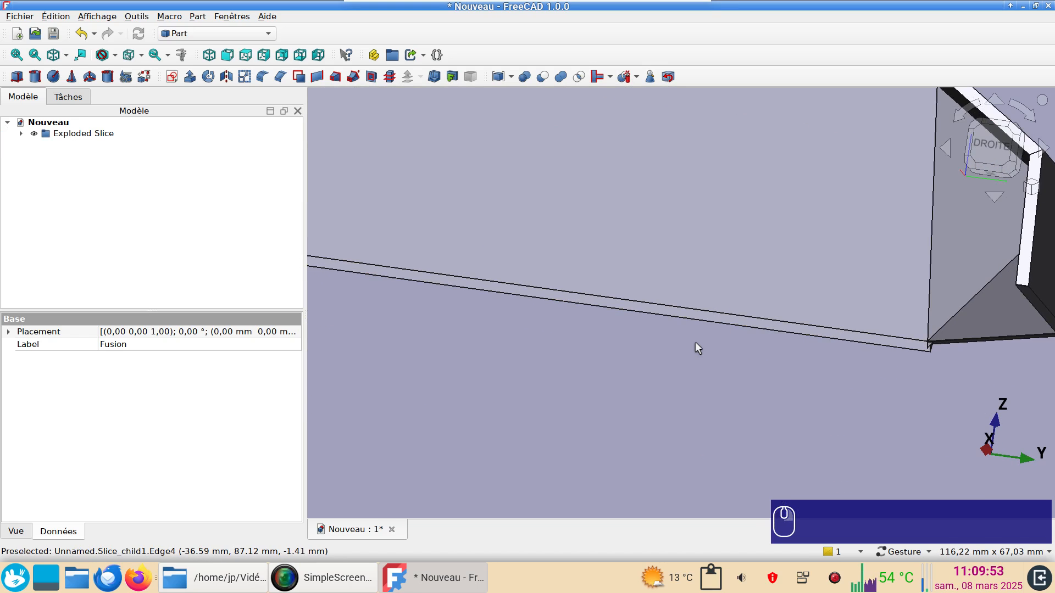
{"action": "left_click", "coordinate": [692, 315]}
{"action": "key", "text": "space"}
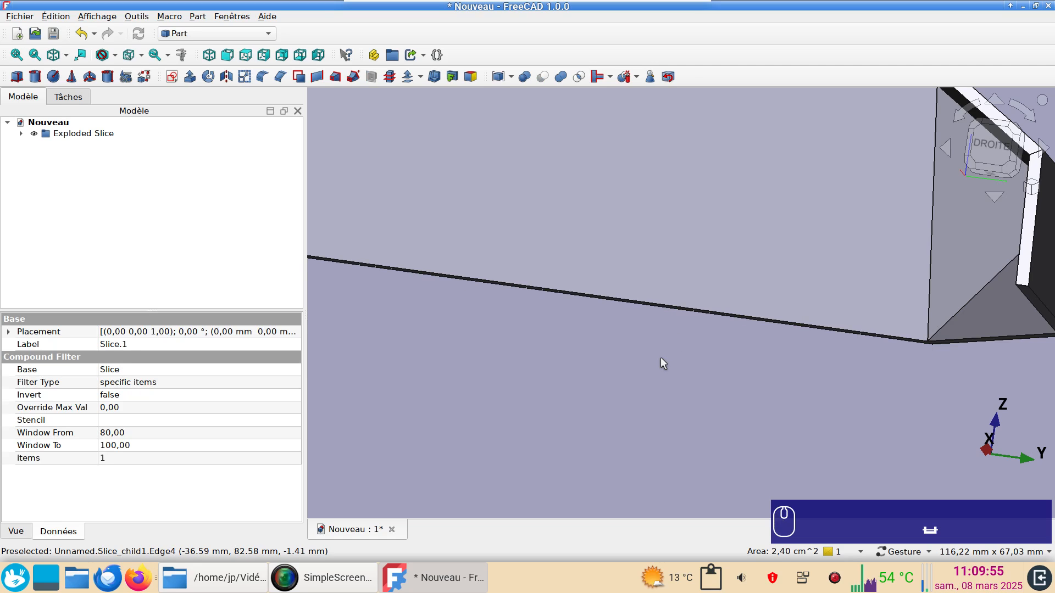
{"action": "key", "text": "space"}
{"action": "key", "text": "space"}
{"action": "key", "text": "space"}
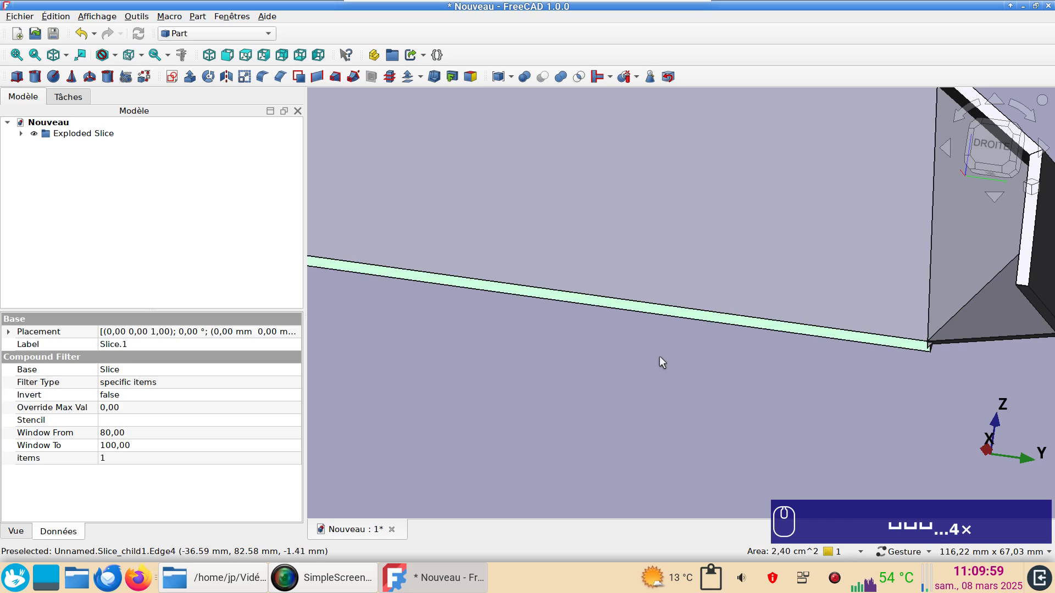
{"action": "key", "text": "Delete"}
{"action": "scroll", "coordinate": [628, 321], "scroll_direction": "down", "scroll_amount": 3}
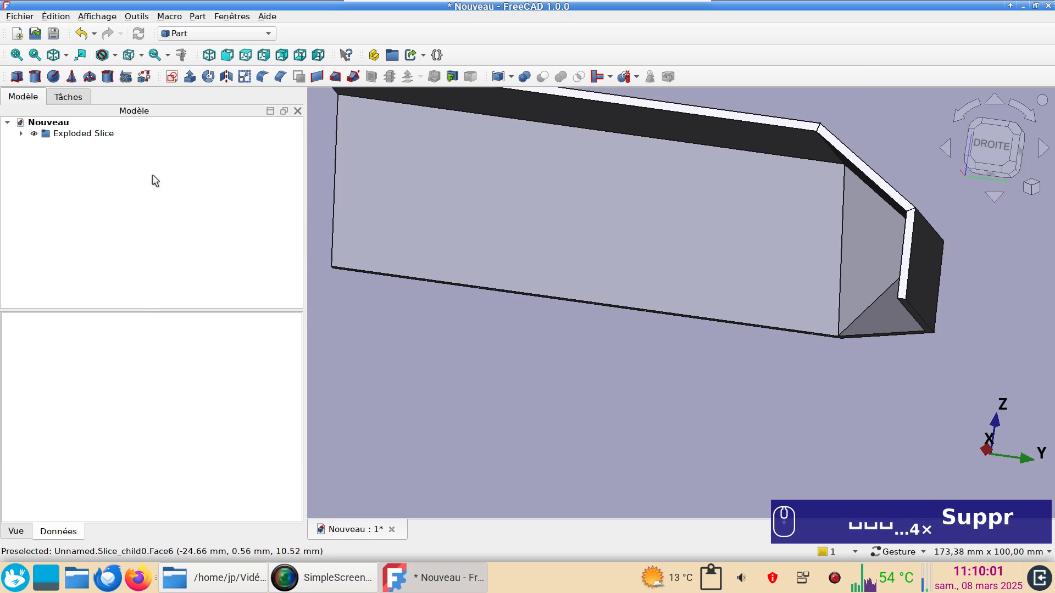
Delete the Exploded Slice group while keeping the Slice.0 object it contains
{"action": "left_click", "coordinate": [20, 133]}
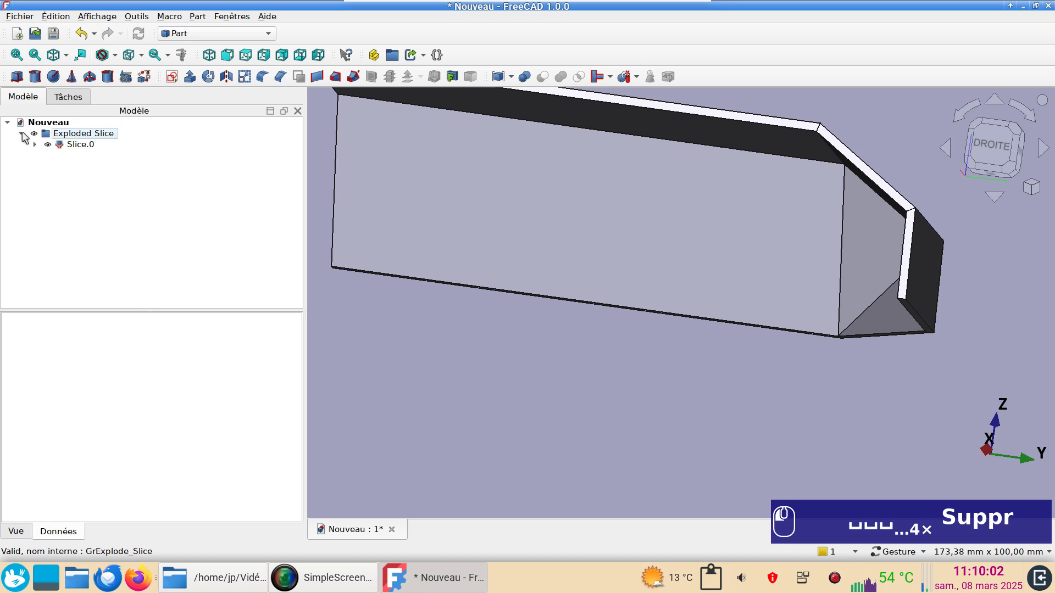
{"action": "left_click", "coordinate": [68, 135]}
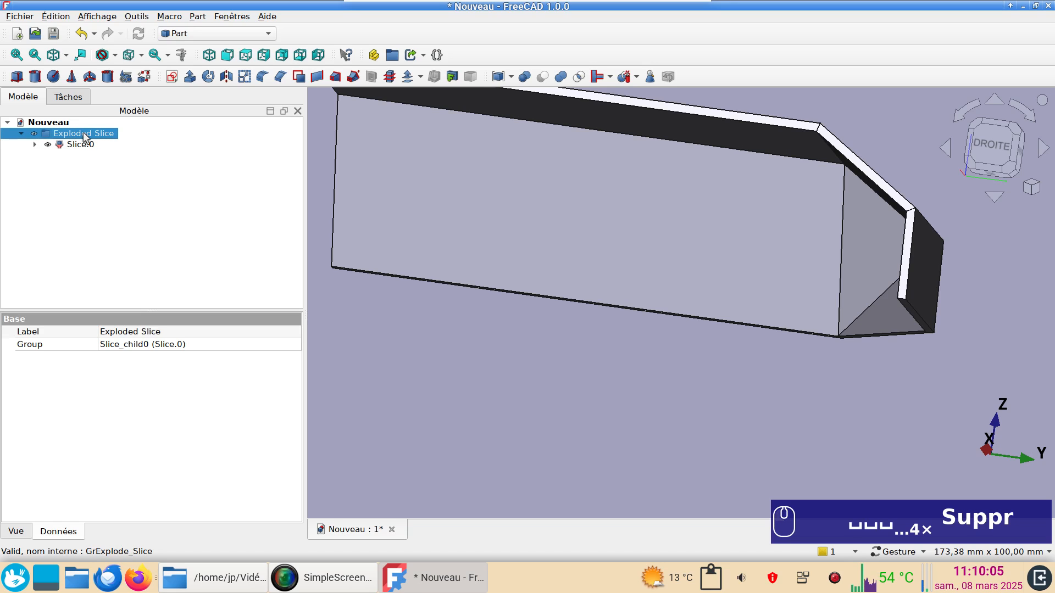
{"action": "key", "text": "Delete"}
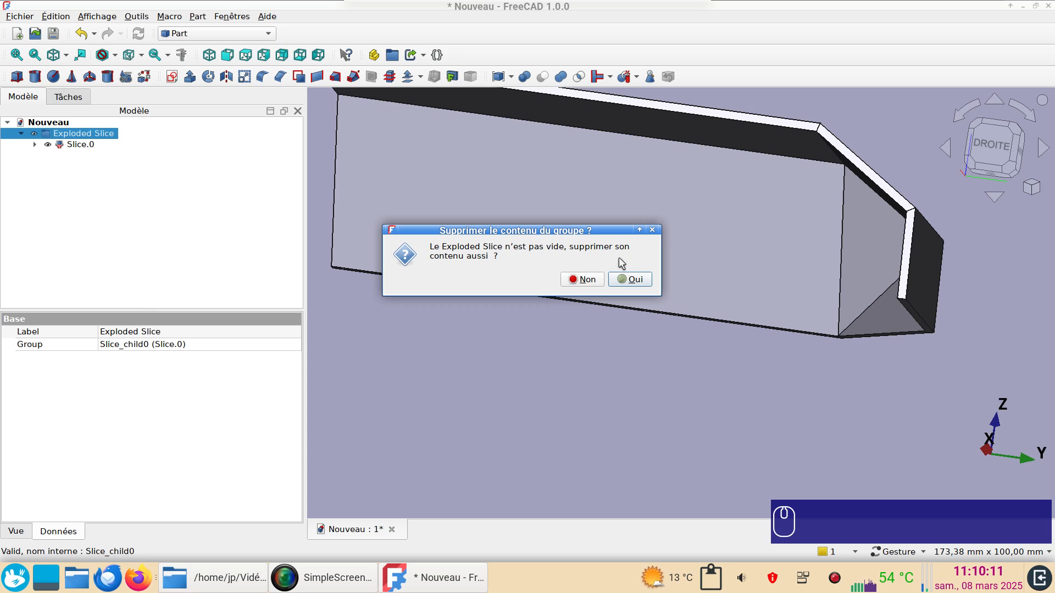
{"action": "left_click", "coordinate": [584, 279]}
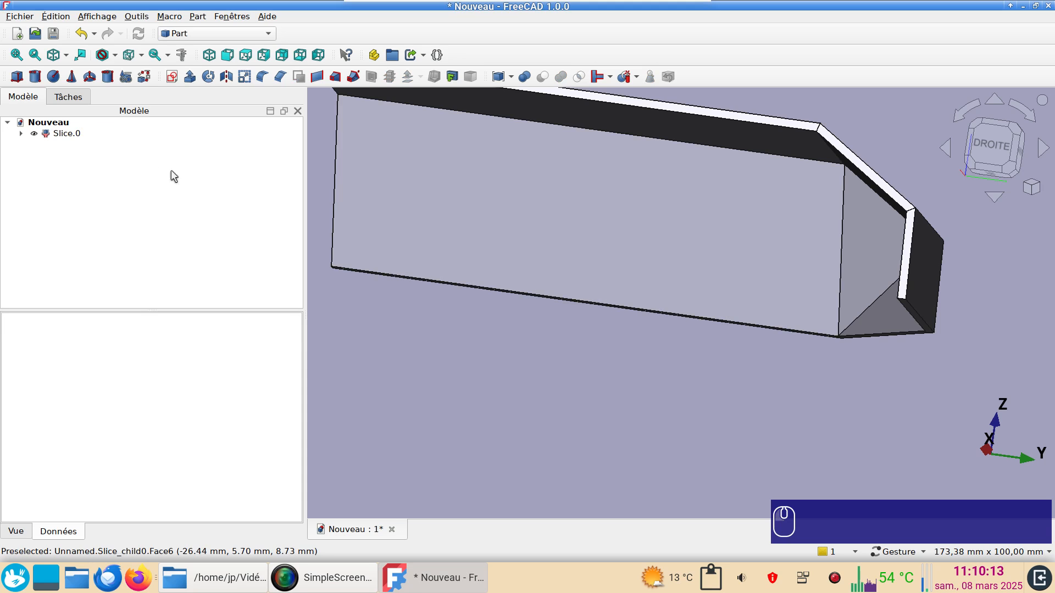
Mirror the trimmed Slice.0 part across the XZ plane
{"action": "left_click", "coordinate": [65, 135]}
{"action": "scroll", "coordinate": [736, 408], "scroll_direction": "down", "scroll_amount": 3}
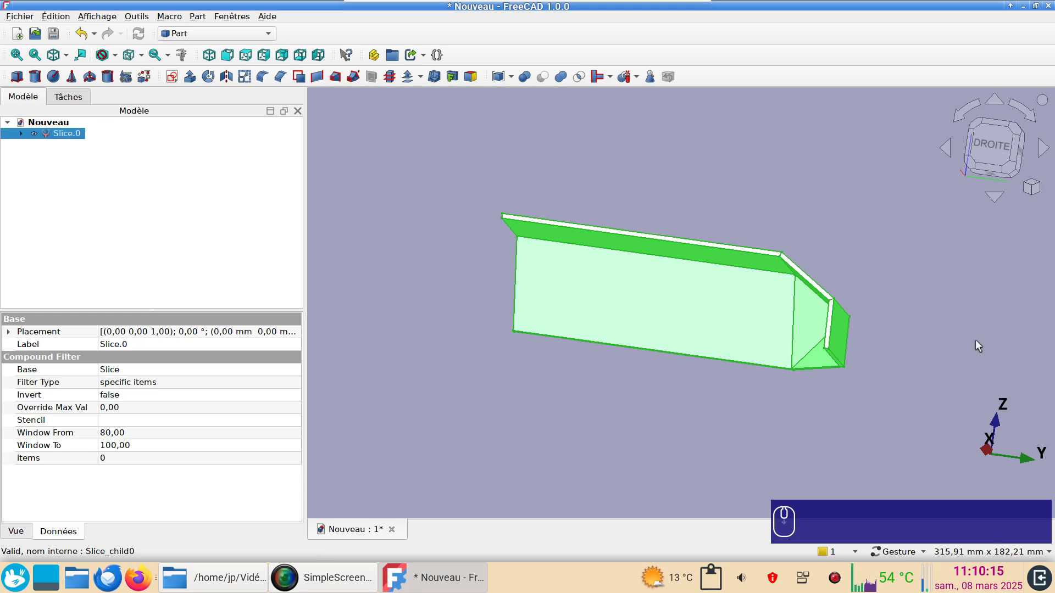
{"action": "left_click_drag", "start_coordinate": [971, 320], "coordinate": [707, 427]}
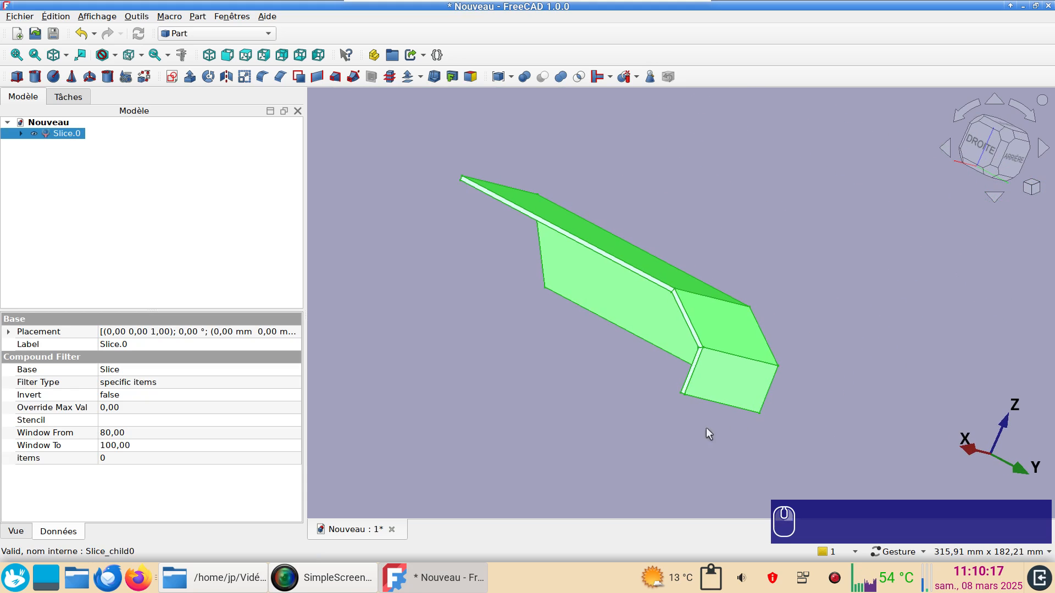
{"action": "scroll", "coordinate": [890, 381], "scroll_direction": "down", "scroll_amount": 2}
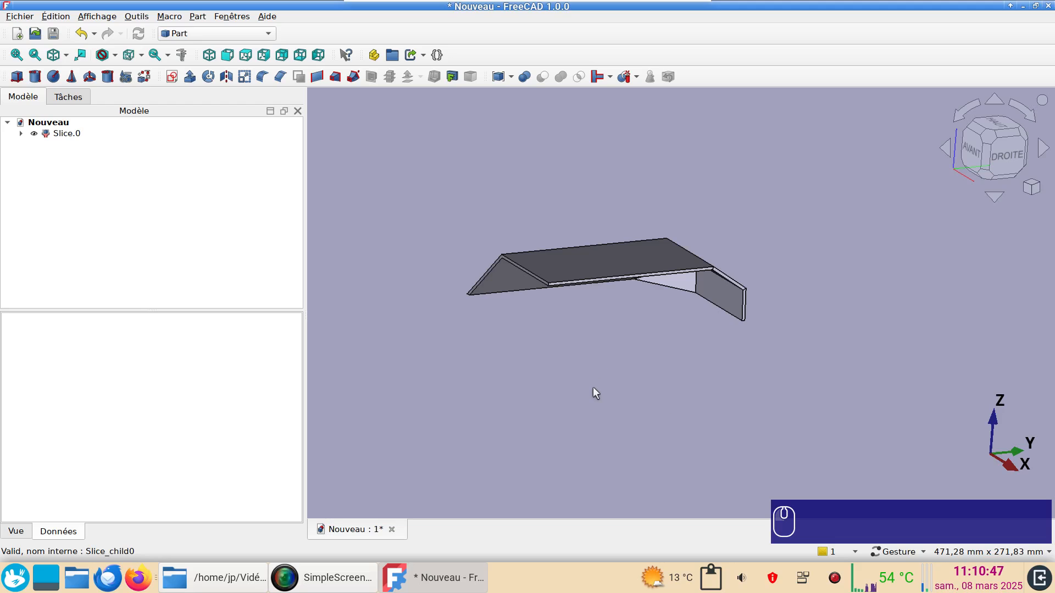
{"action": "scroll", "coordinate": [593, 388], "scroll_direction": "up", "scroll_amount": 2}
{"action": "scroll", "coordinate": [592, 388], "scroll_direction": "down", "scroll_amount": 2}
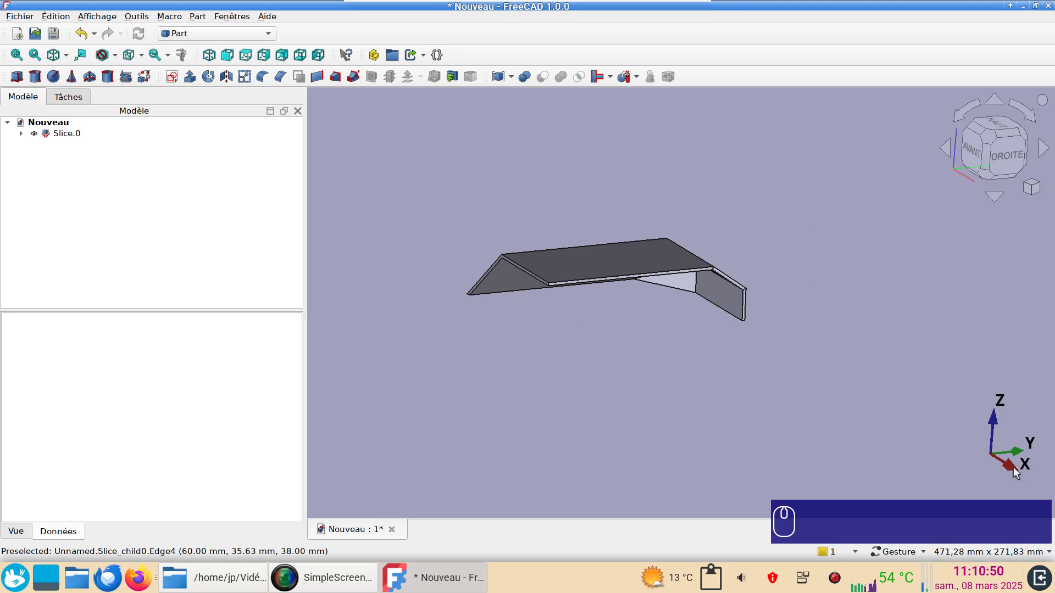
{"action": "left_click", "coordinate": [65, 136]}
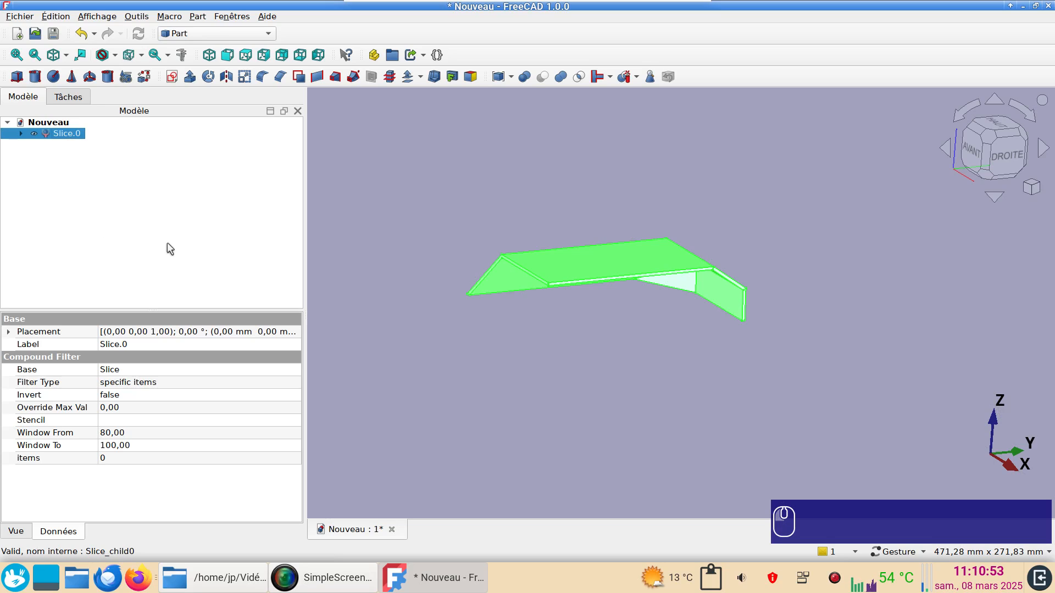
{"action": "left_click", "coordinate": [227, 76]}
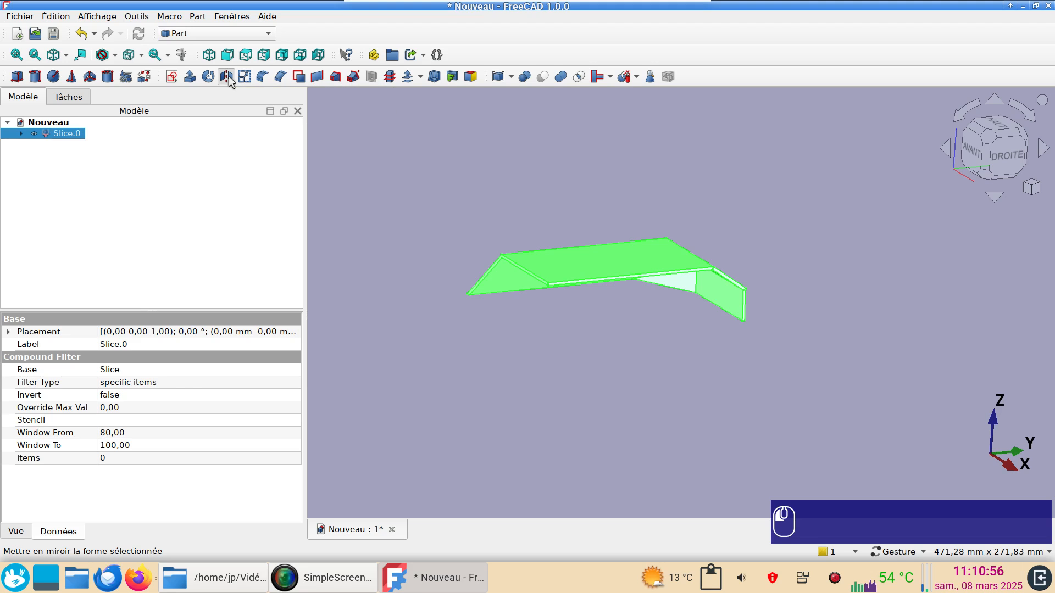
{"action": "left_click", "coordinate": [195, 290]}
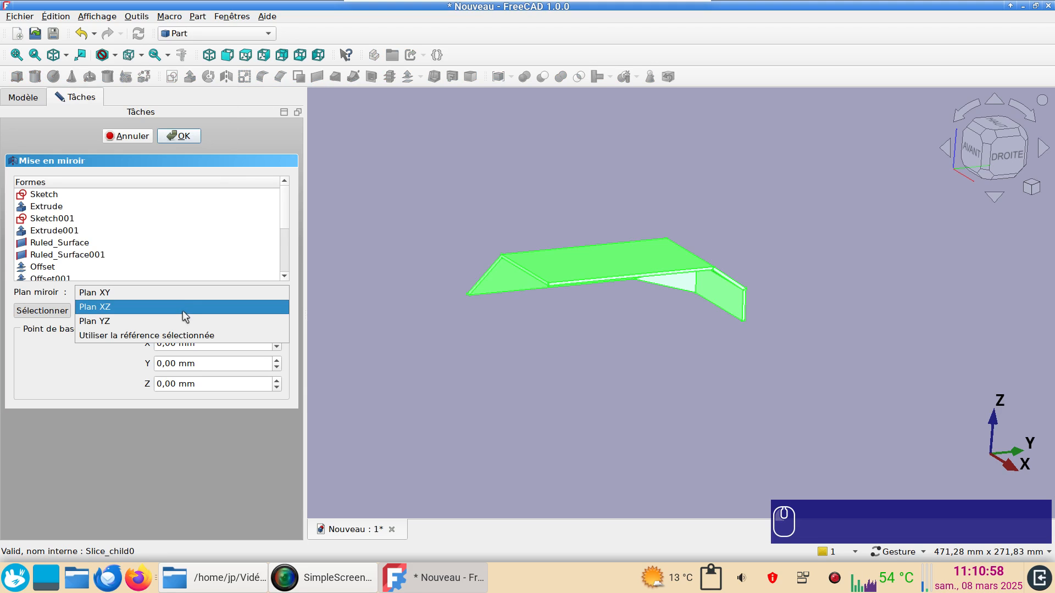
{"action": "left_click", "coordinate": [176, 311]}
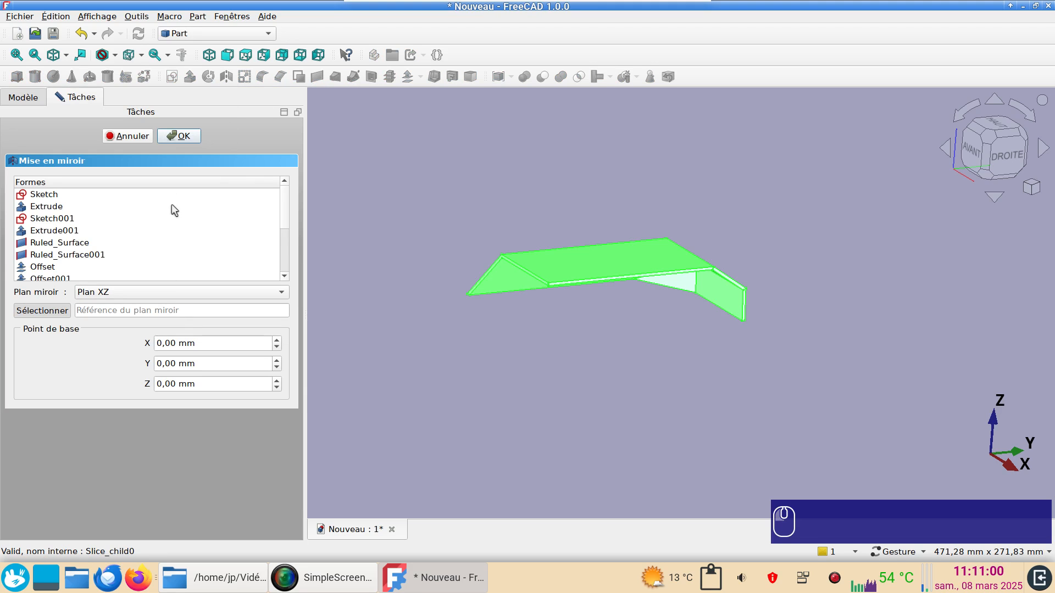
{"action": "left_click", "coordinate": [180, 136]}
{"action": "scroll", "coordinate": [615, 347], "scroll_direction": "down", "scroll_amount": 2}
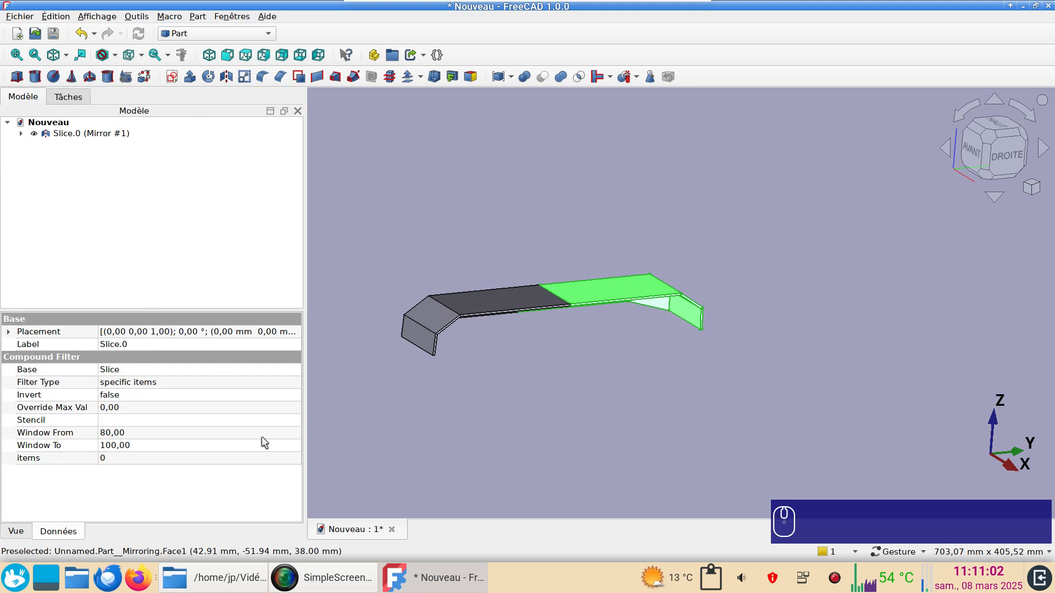
Set the original Slice.0 half's shape colour to light cyan (171, 255, 255) and its line width to 1
{"action": "left_click", "coordinate": [16, 532]}
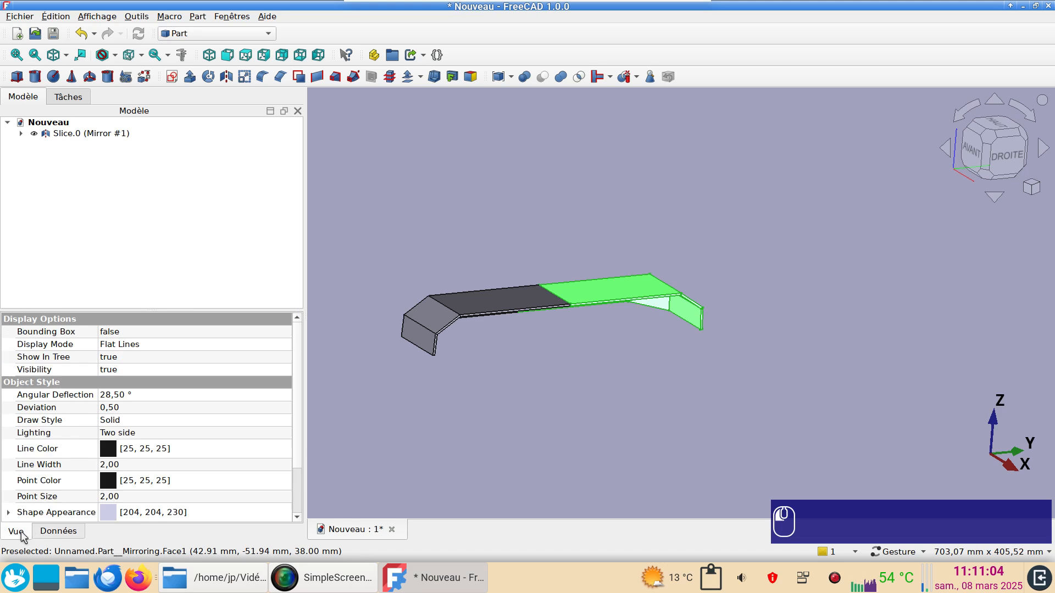
{"action": "scroll", "coordinate": [118, 516], "scroll_direction": "down", "scroll_amount": 2}
{"action": "left_click", "coordinate": [197, 450]}
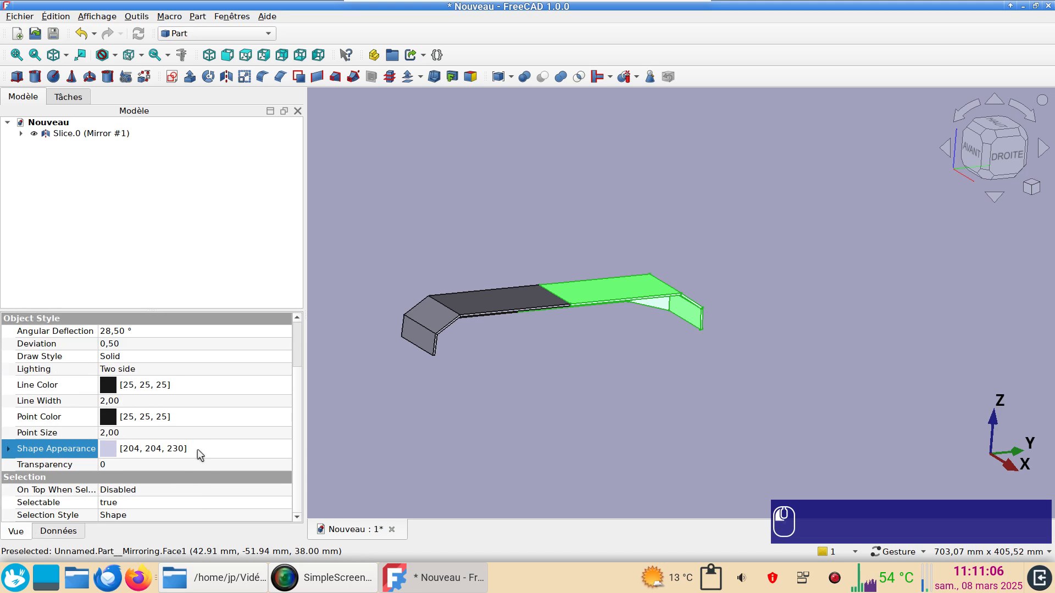
{"action": "left_click", "coordinate": [202, 449]}
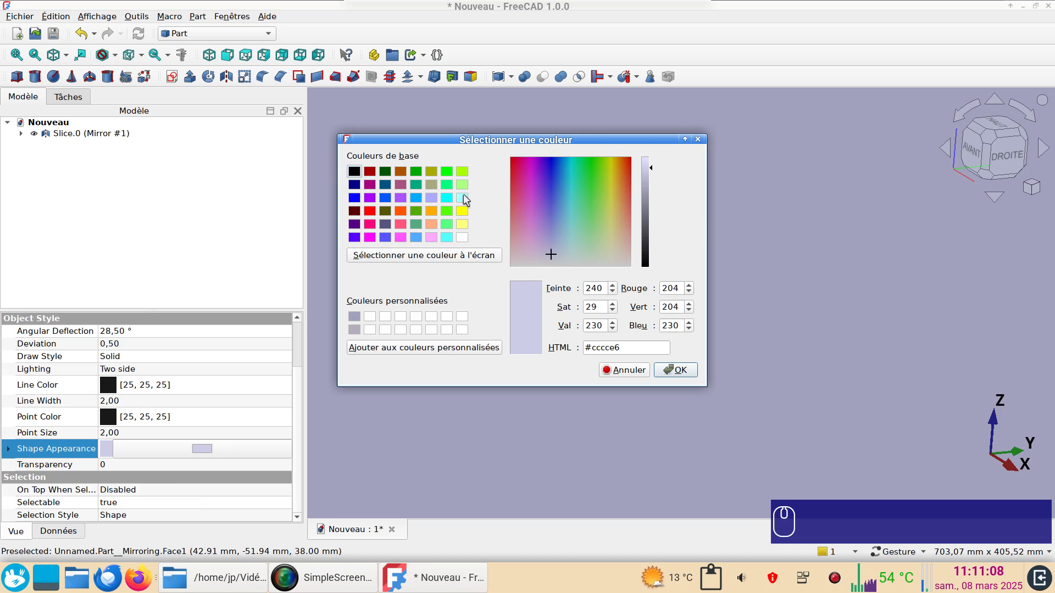
{"action": "left_click", "coordinate": [462, 198]}
{"action": "left_click", "coordinate": [677, 370]}
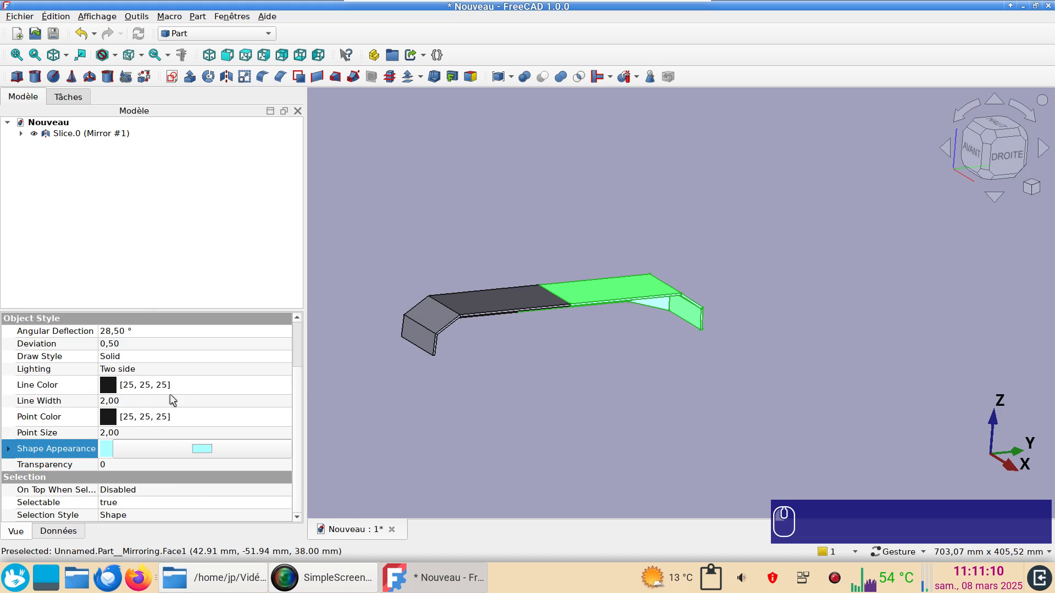
{"action": "left_click", "coordinate": [149, 400]}
{"action": "scroll", "coordinate": [156, 400], "scroll_direction": "down", "scroll_amount": 1}
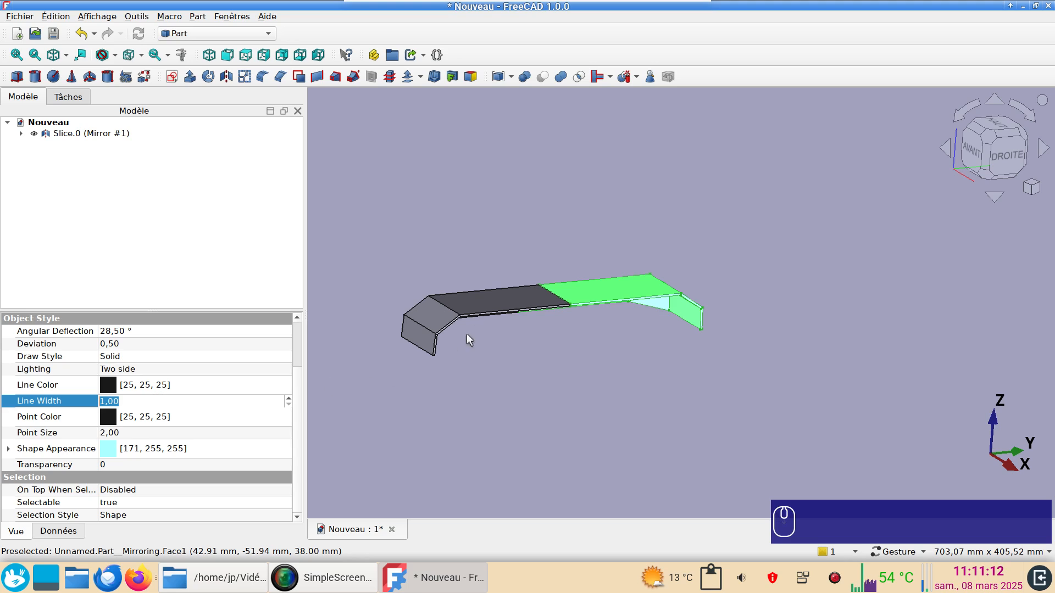
Set the mirrored half's shape colour to light yellow (255, 255, 128) and lower its line width by one step
{"action": "left_click", "coordinate": [505, 295]}
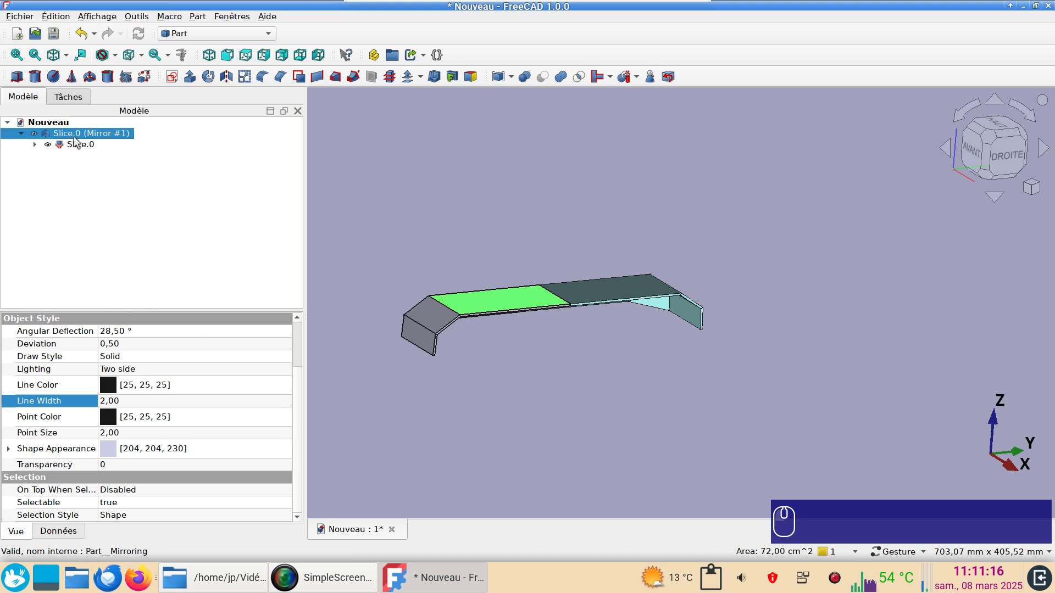
{"action": "left_click", "coordinate": [203, 453]}
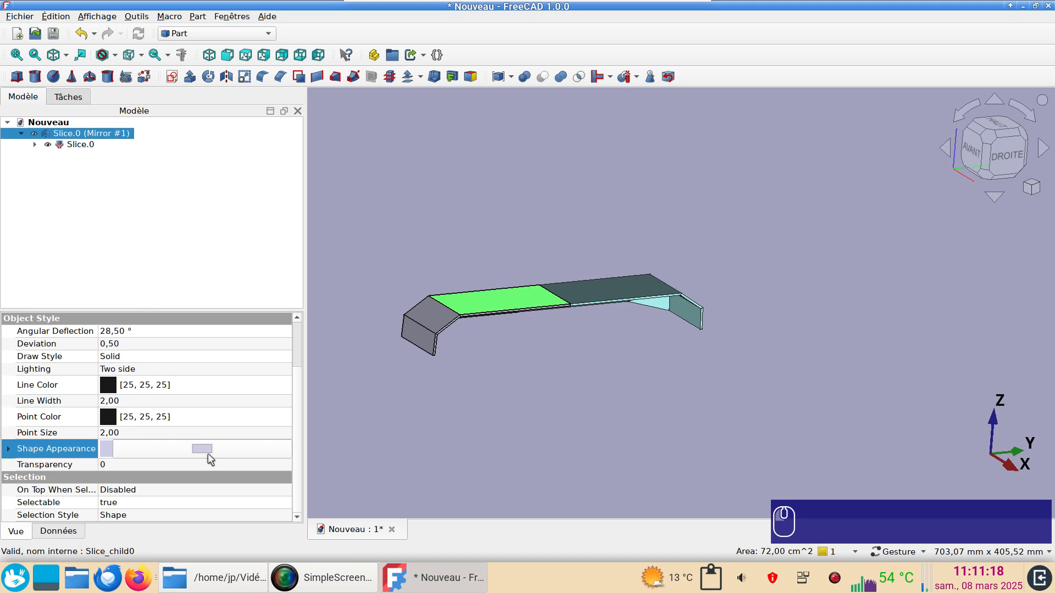
{"action": "left_click", "coordinate": [203, 450]}
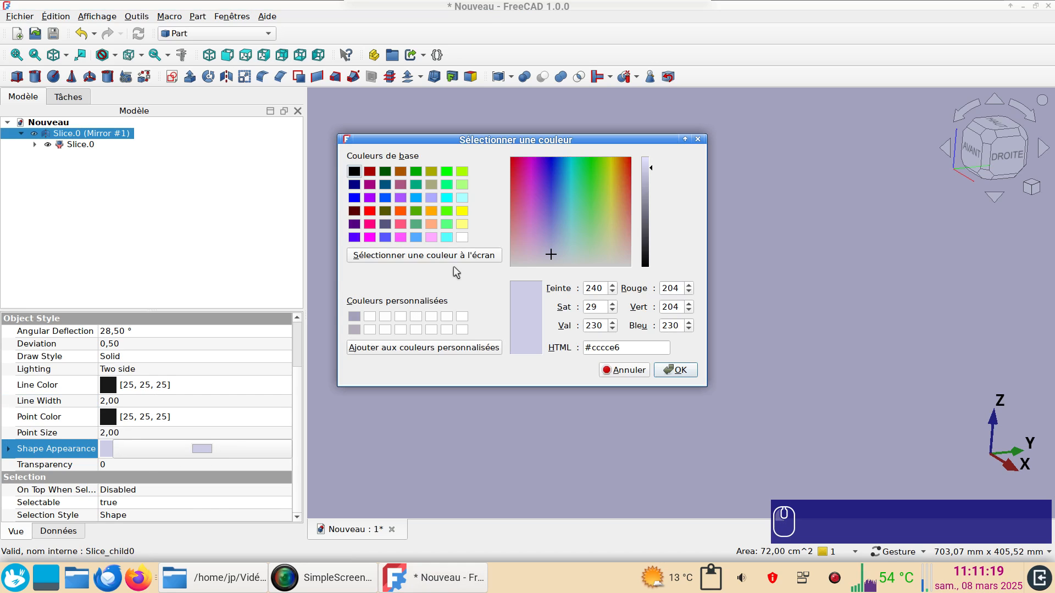
{"action": "left_click", "coordinate": [463, 230]}
{"action": "left_click", "coordinate": [678, 370]}
{"action": "left_click", "coordinate": [166, 403]}
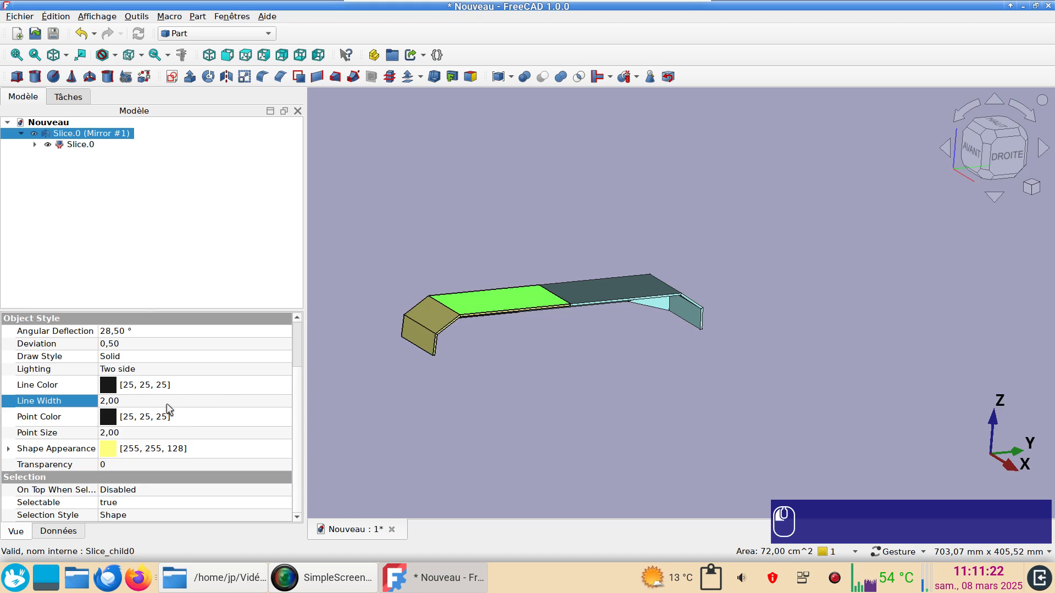
{"action": "left_click", "coordinate": [166, 403]}
{"action": "scroll", "coordinate": [170, 401], "scroll_direction": "down", "scroll_amount": 1}
{"action": "left_click", "coordinate": [503, 442]}
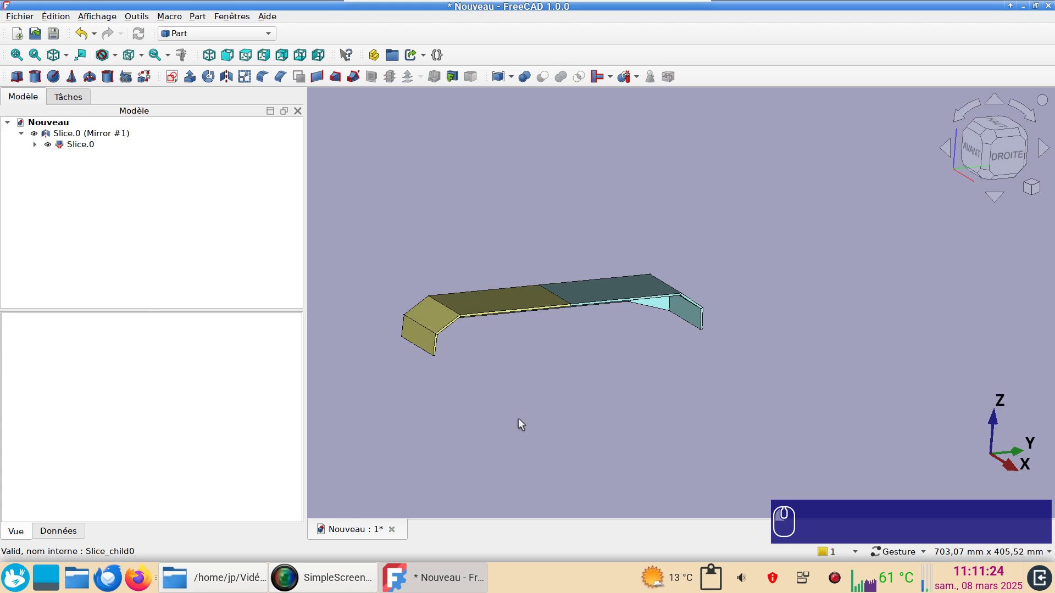
{"action": "left_click_drag", "start_coordinate": [518, 418], "coordinate": [801, 412]}
{"action": "left_click_drag", "start_coordinate": [648, 287], "coordinate": [489, 453]}
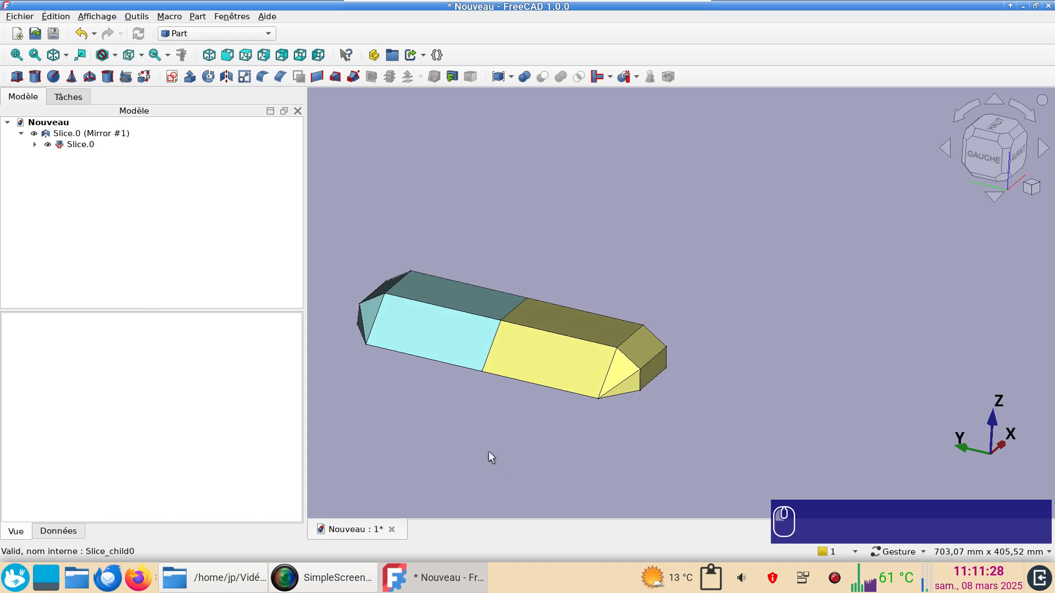
{"action": "scroll", "coordinate": [706, 297], "scroll_direction": "up", "scroll_amount": 1}
{"action": "right_click_drag", "start_coordinate": [706, 297], "coordinate": [853, 288]}
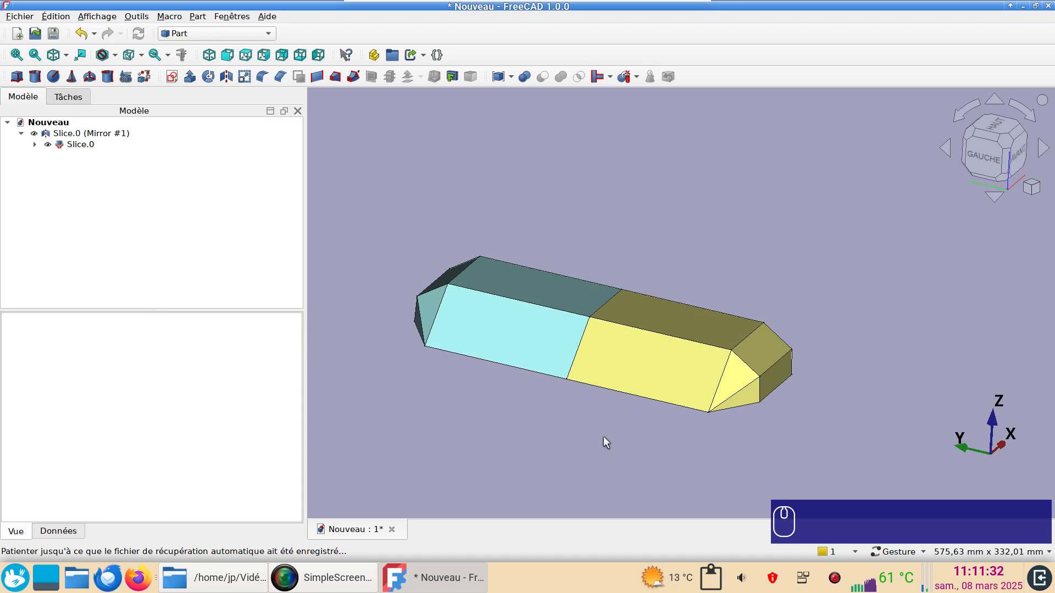
{"action": "scroll", "coordinate": [700, 358], "scroll_direction": "up", "scroll_amount": 1}
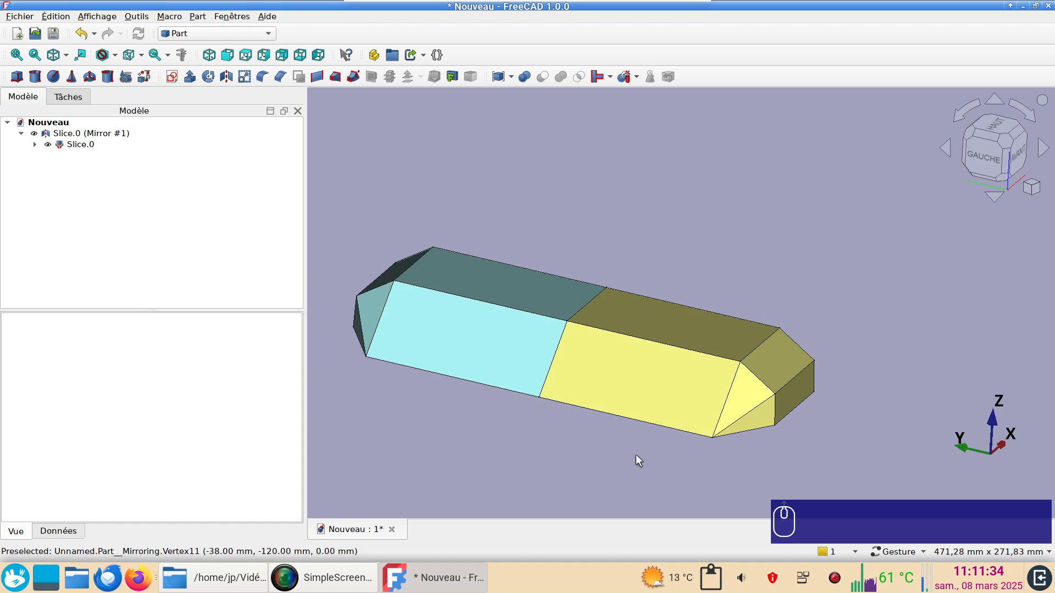
Fillet five edges of the original Slice.0 half, around its sloped end and along the upper side, with a 2 mm radius
{"action": "left_click", "coordinate": [80, 145]}
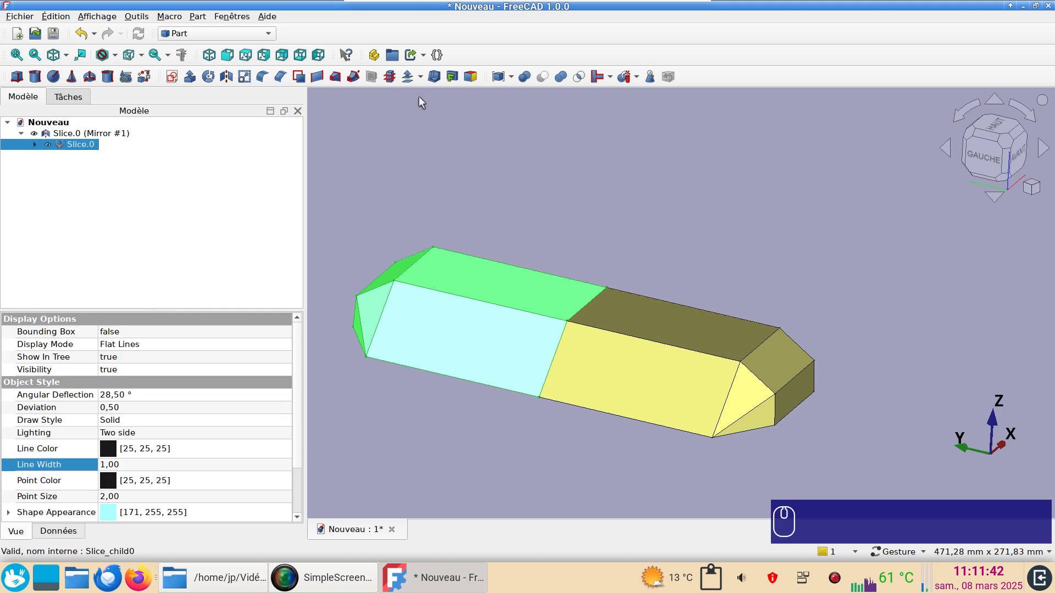
{"action": "left_click", "coordinate": [263, 79]}
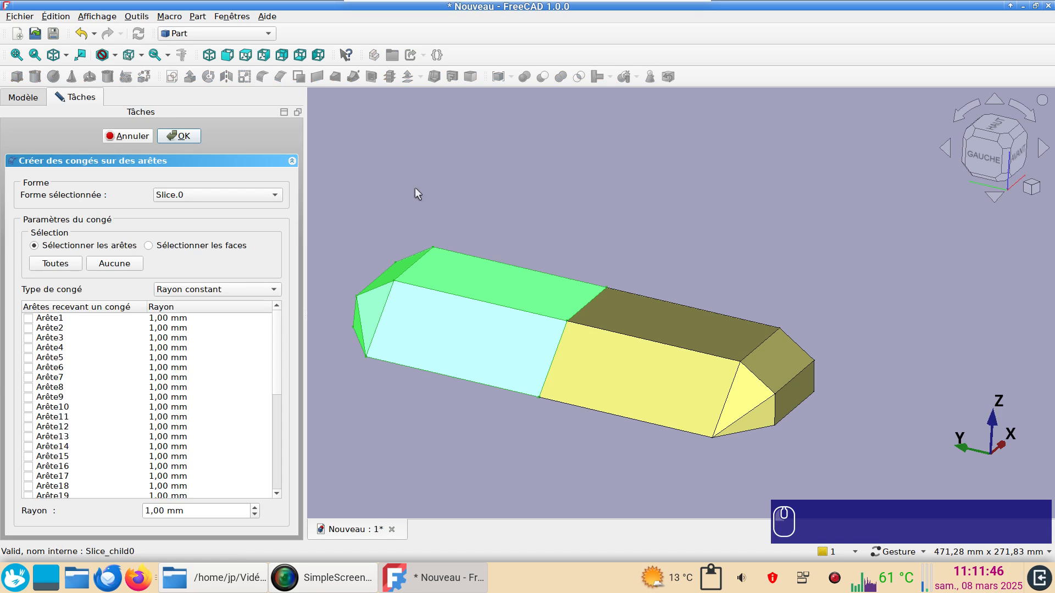
{"action": "left_click_drag", "start_coordinate": [461, 332], "coordinate": [617, 299]}
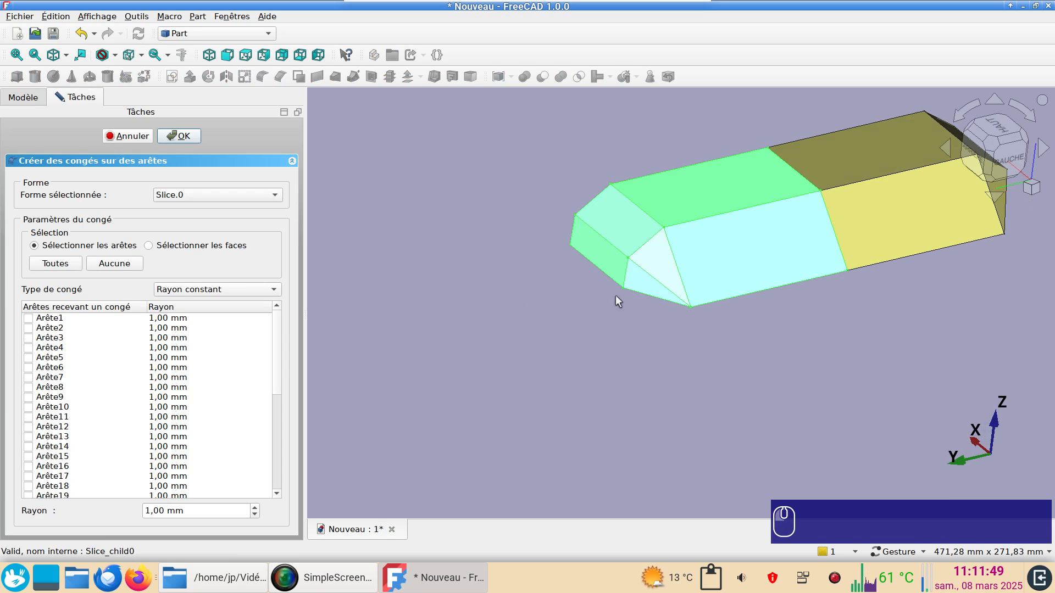
{"action": "left_click", "coordinate": [618, 252]}
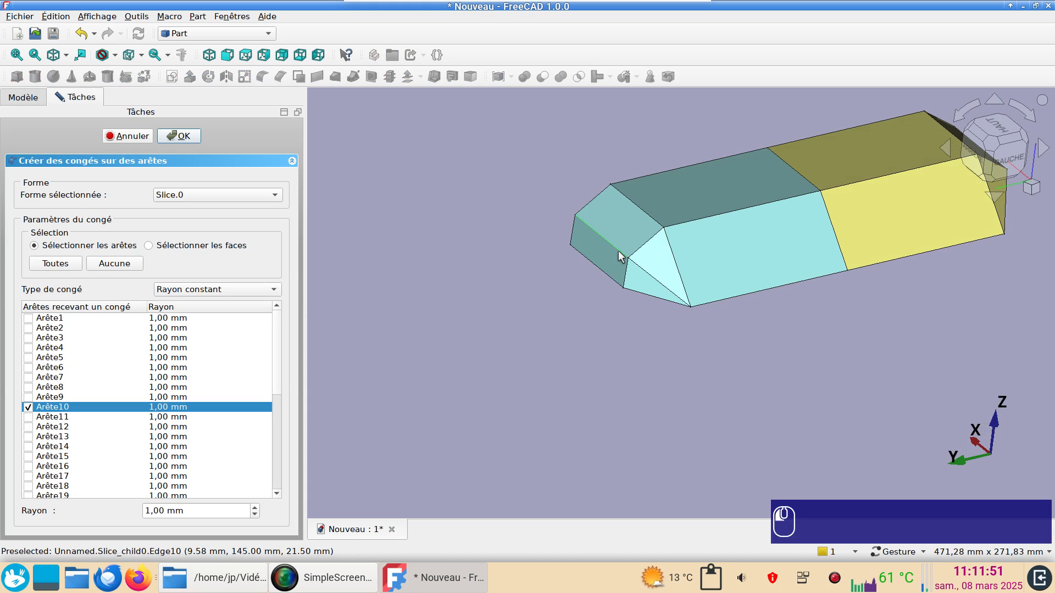
{"action": "left_click", "coordinate": [653, 218]}
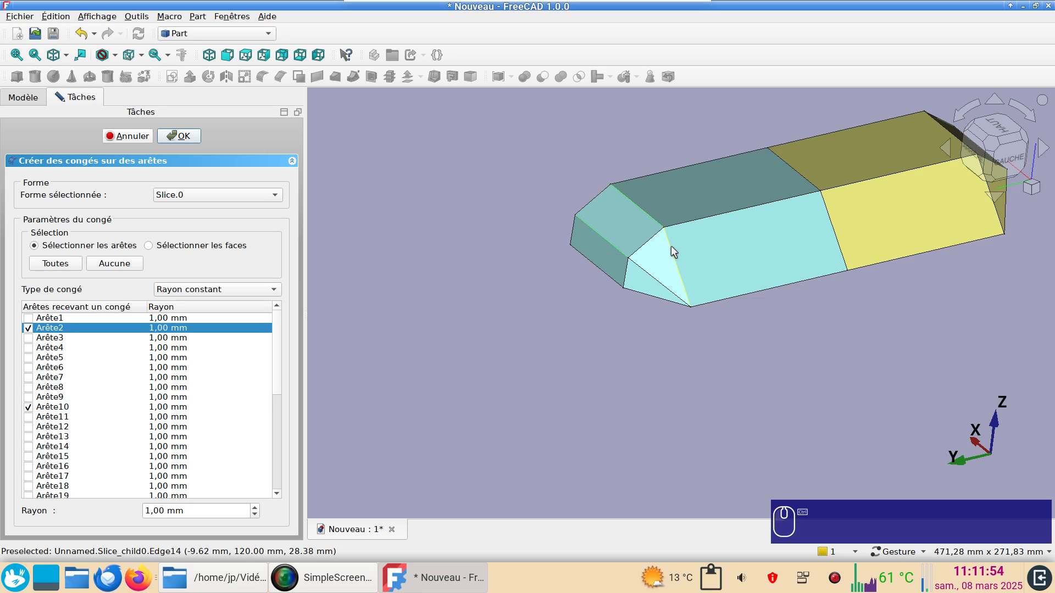
{"action": "left_click", "coordinate": [667, 241]}
{"action": "left_click", "coordinate": [655, 283]}
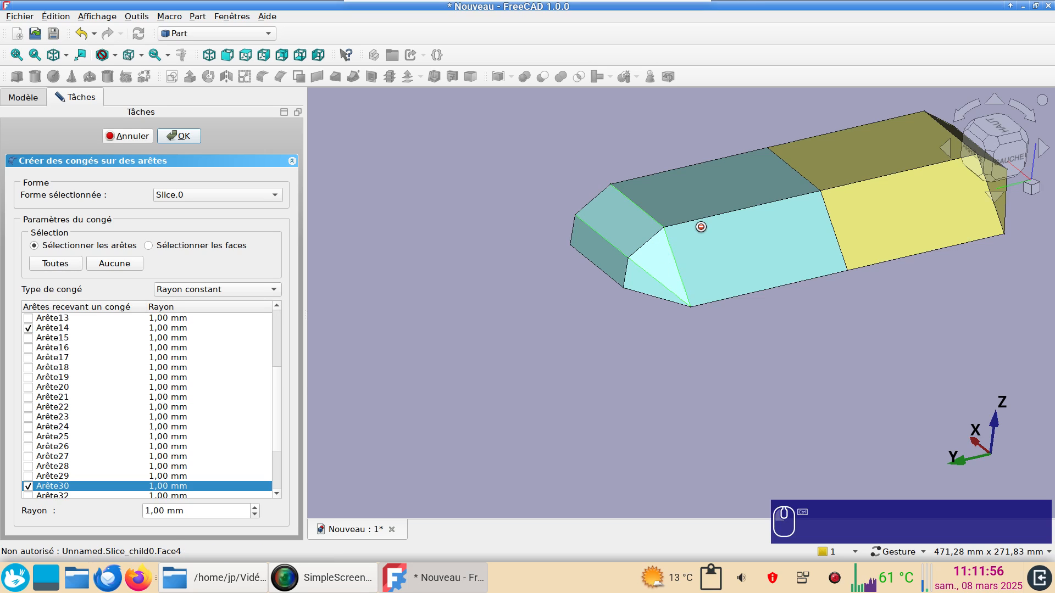
{"action": "left_click", "coordinate": [698, 219]}
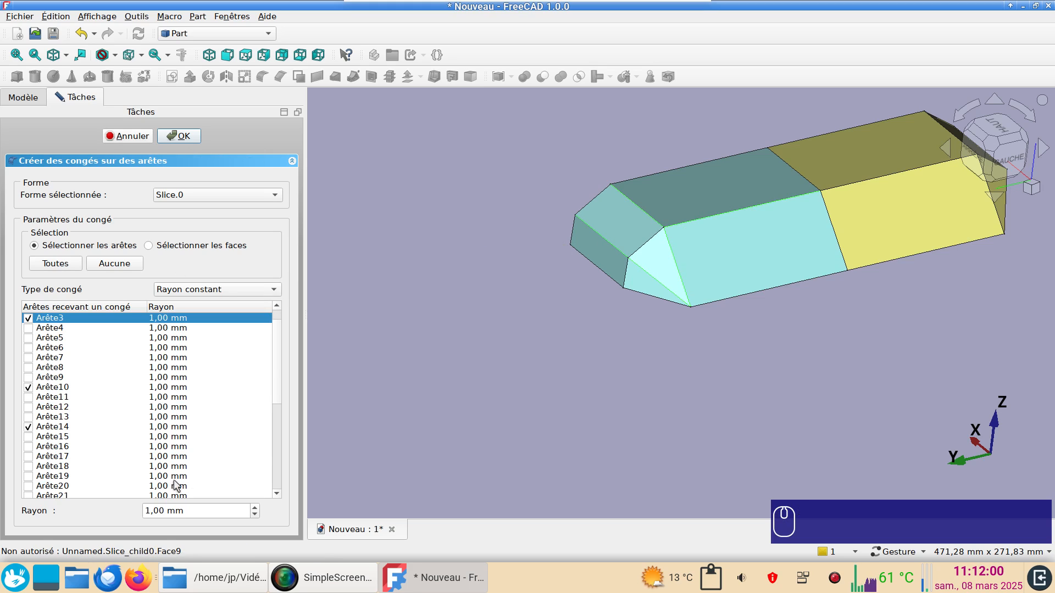
{"action": "left_click", "coordinate": [193, 516]}
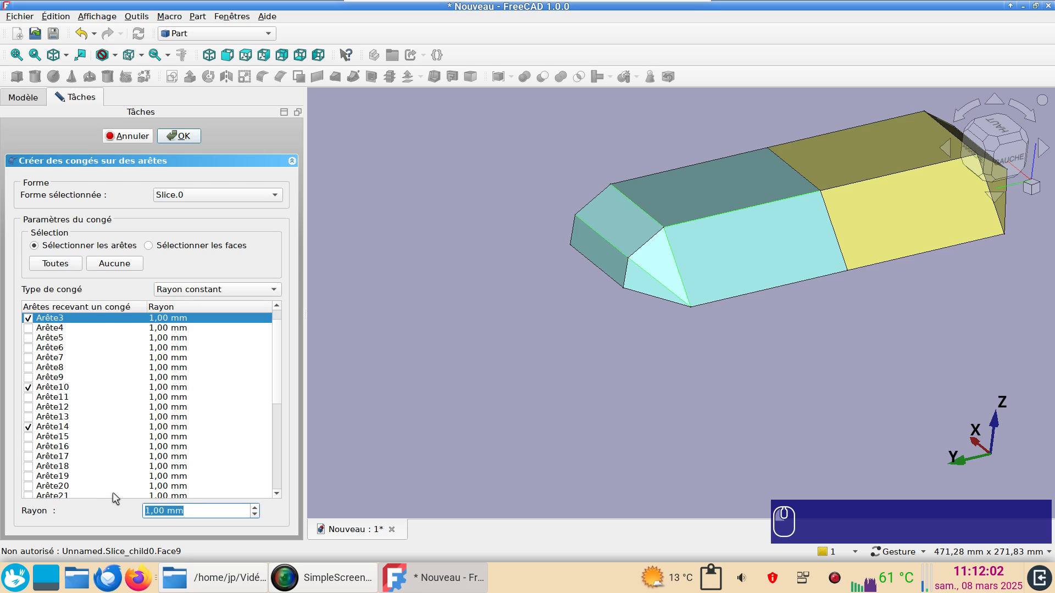
{"action": "type", "text": "2"}
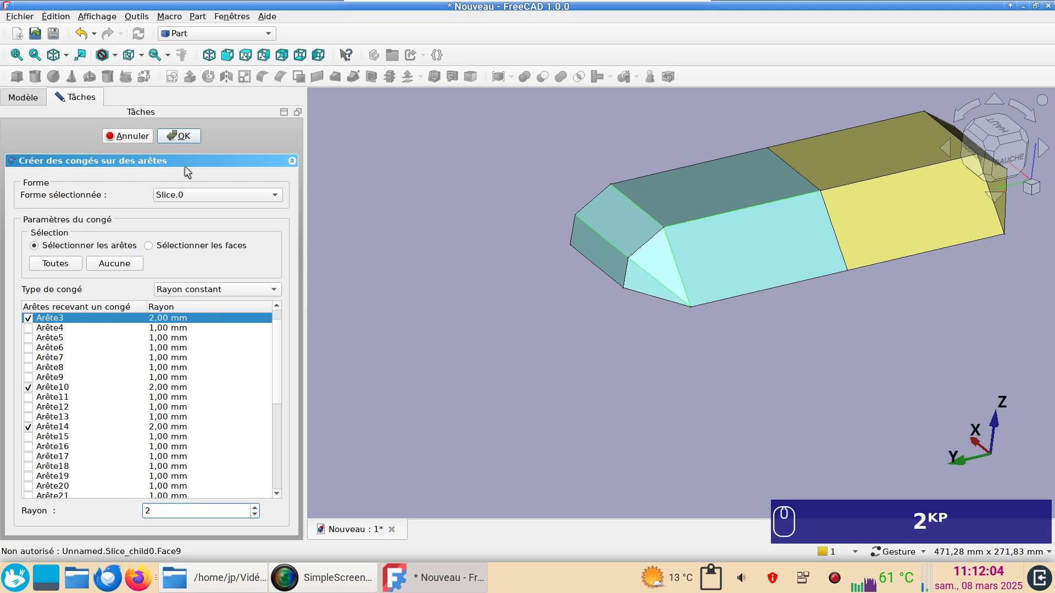
{"action": "left_click", "coordinate": [185, 142]}
Check the filleted half from several angles and undo the fillet
{"action": "left_click_drag", "start_coordinate": [518, 304], "coordinate": [379, 265]}
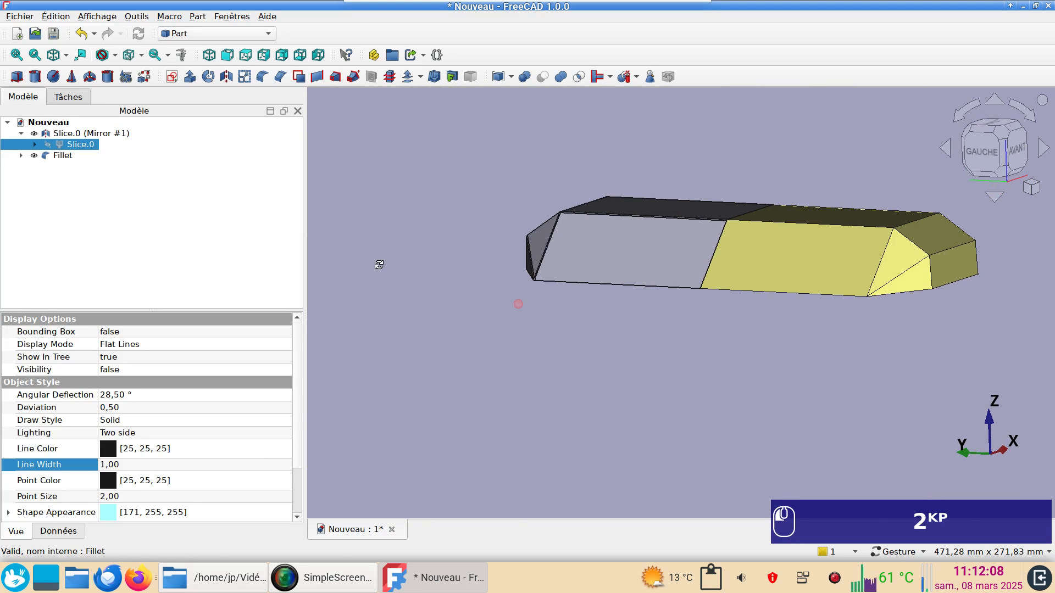
{"action": "left_click_drag", "start_coordinate": [698, 358], "coordinate": [661, 407]}
{"action": "right_click_drag", "start_coordinate": [746, 306], "coordinate": [771, 190]}
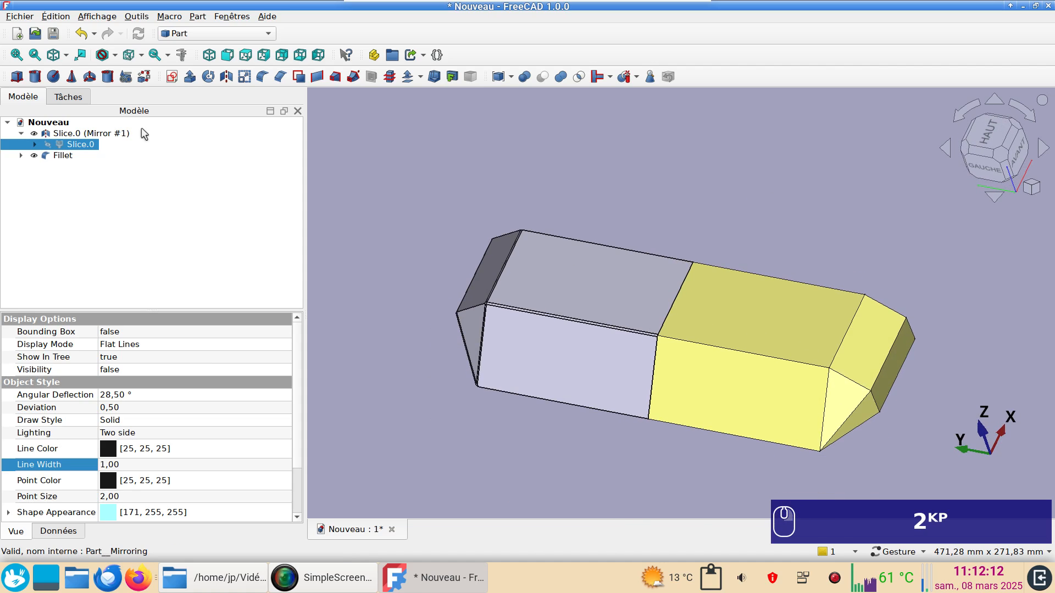
{"action": "left_click", "coordinate": [81, 34]}
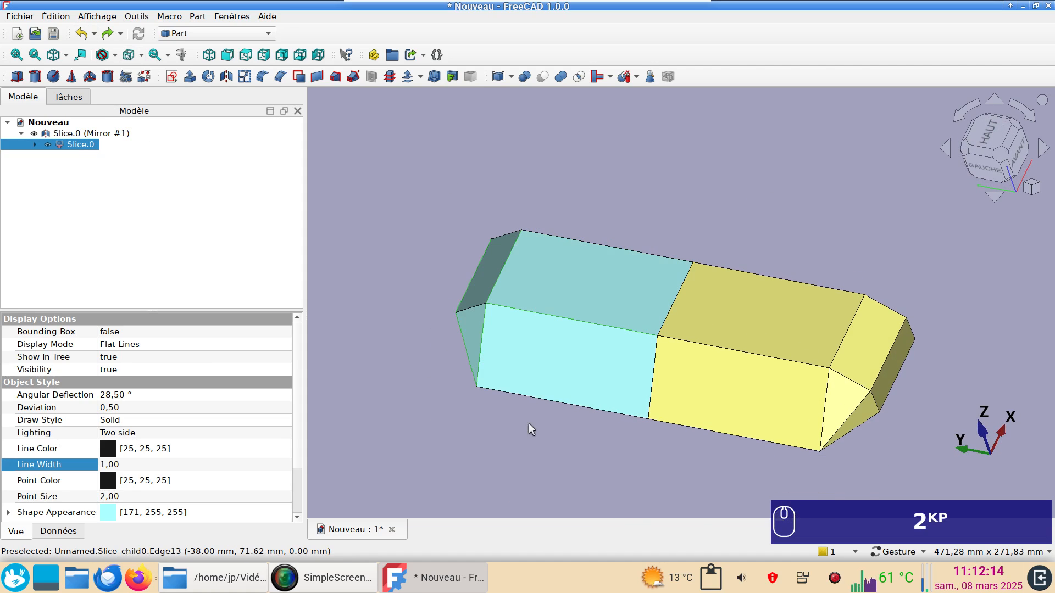
{"action": "left_click", "coordinate": [519, 436]}
Examine the two-coloured box from above, the front and the sides, checking how the mirrored halves meet
{"action": "scroll", "coordinate": [517, 438], "scroll_direction": "down", "scroll_amount": 3}
{"action": "left_click_drag", "start_coordinate": [720, 417], "coordinate": [497, 414]}
{"action": "right_click_drag", "start_coordinate": [497, 415], "coordinate": [493, 360]}
{"action": "mouse_move", "coordinate": [600, 391]}
{"action": "left_mouse_down"}
{"action": "mouse_move", "coordinate": [598, 289]}
{"action": "mouse_move", "coordinate": [626, 214]}
{"action": "mouse_move", "coordinate": [678, 215]}
{"action": "mouse_move", "coordinate": [677, 301]}
{"action": "mouse_move", "coordinate": [608, 342]}
{"action": "mouse_move", "coordinate": [598, 389]}
{"action": "left_mouse_up"}
{"action": "right_click_drag", "start_coordinate": [740, 311], "coordinate": [740, 372]}
{"action": "scroll", "coordinate": [708, 306], "scroll_direction": "up", "scroll_amount": 5}
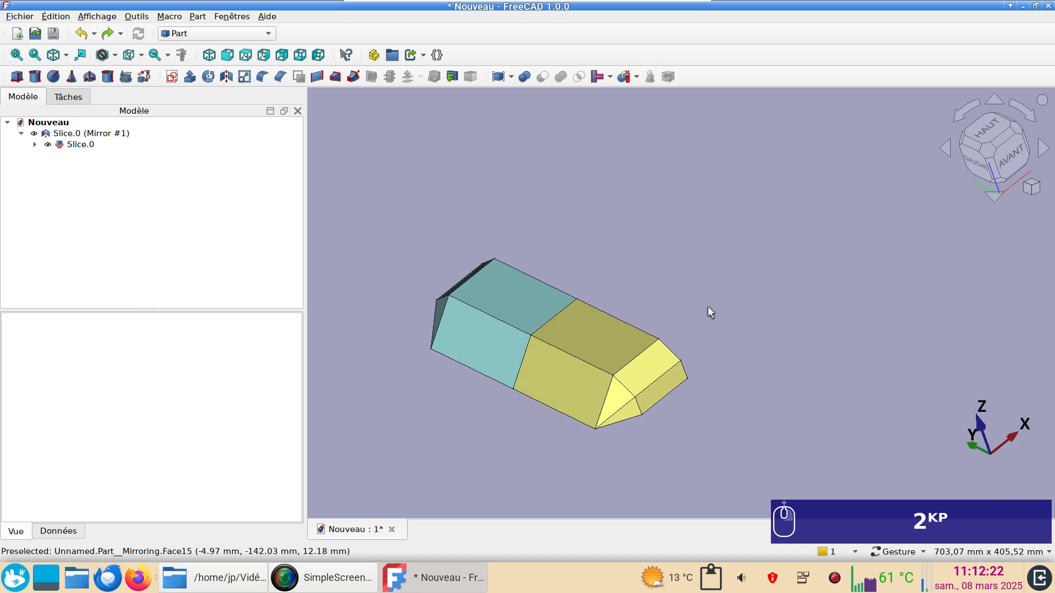
{"action": "left_click_drag", "start_coordinate": [518, 400], "coordinate": [484, 343]}
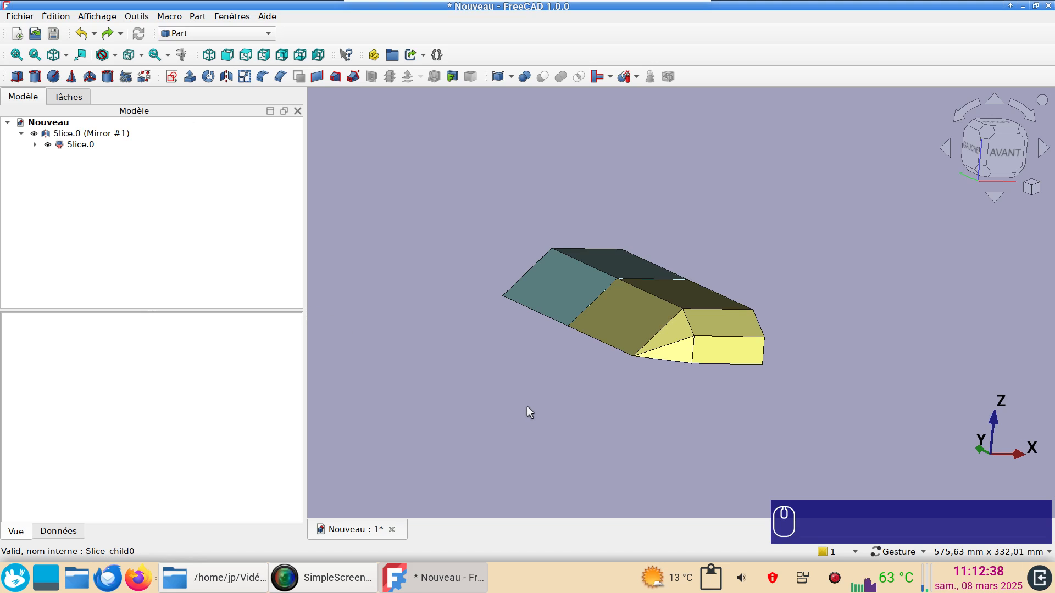
{"action": "mouse_move", "coordinate": [647, 415]}
{"action": "left_mouse_down"}
{"action": "mouse_move", "coordinate": [683, 278]}
{"action": "mouse_move", "coordinate": [666, 419]}
{"action": "mouse_move", "coordinate": [691, 436]}
{"action": "left_mouse_up"}
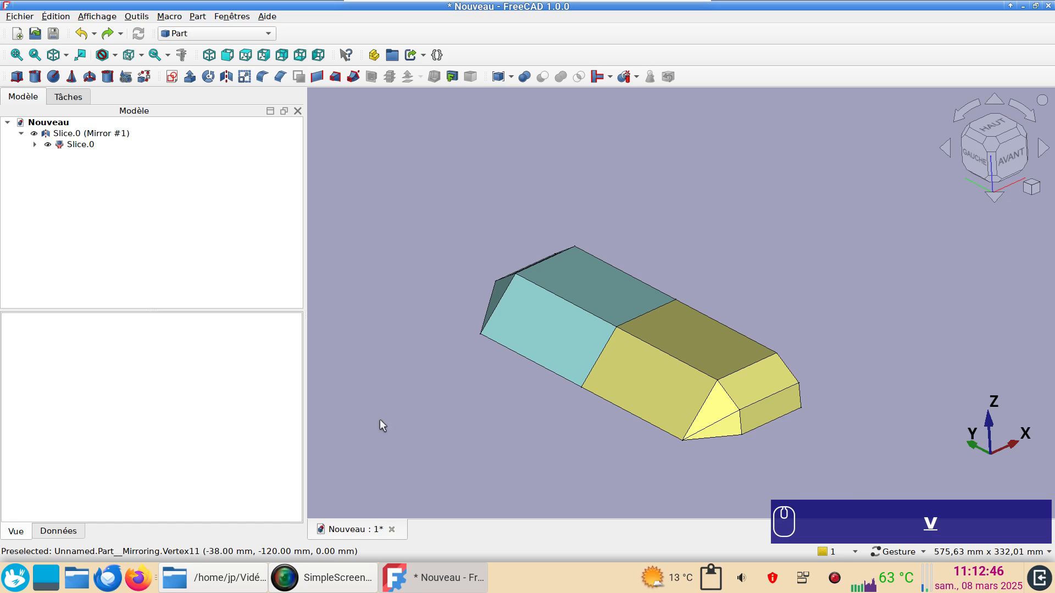
Switch the 3D view to perspective projection and view the box obliquely from above
{"action": "key", "text": "v"}
{"action": "key", "text": "p"}
{"action": "left_click_drag", "start_coordinate": [493, 460], "coordinate": [757, 498]}
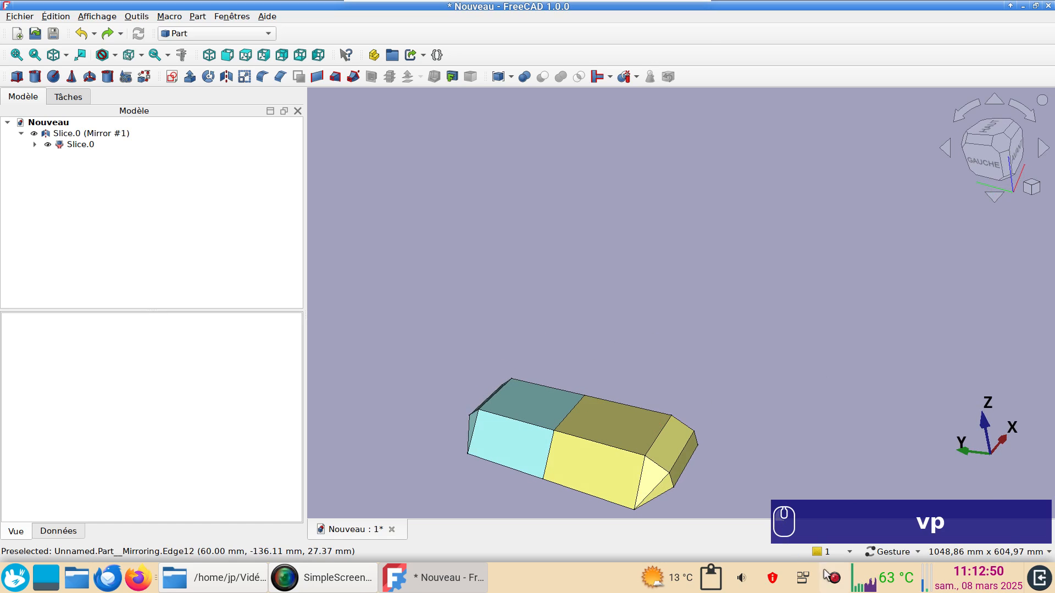